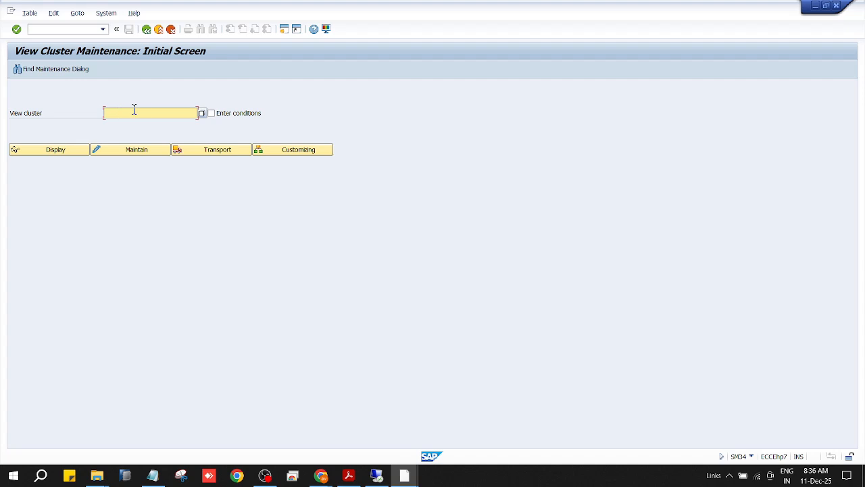
Leave the view cluster maintenance, check the Session 80 notes on SM30 in Notepad and return to the SAP Easy Access session
click(147, 30)
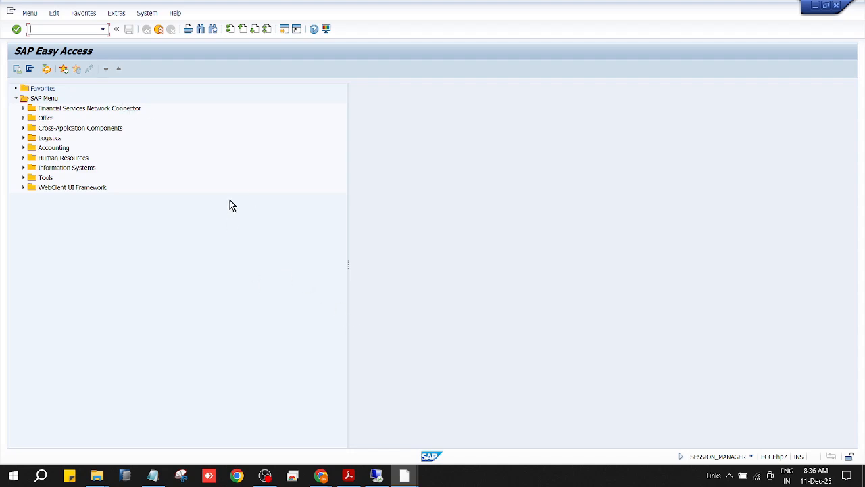
click(154, 477)
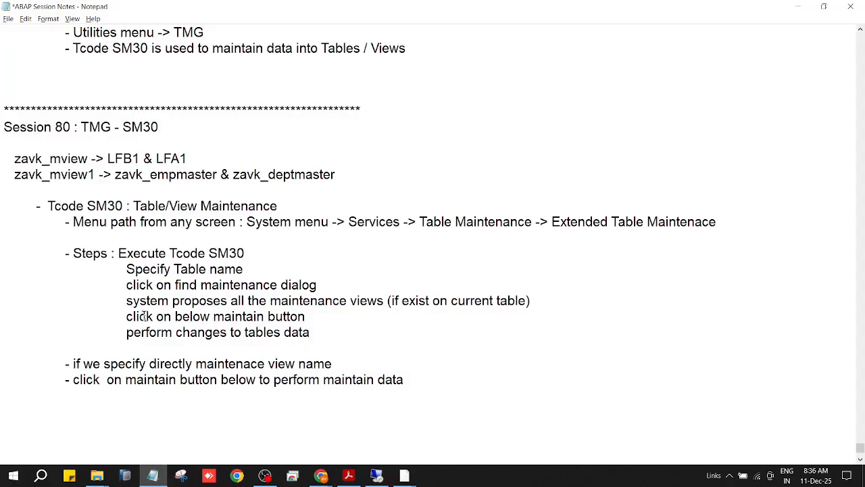
click(48, 205)
mouse_move(406, 479)
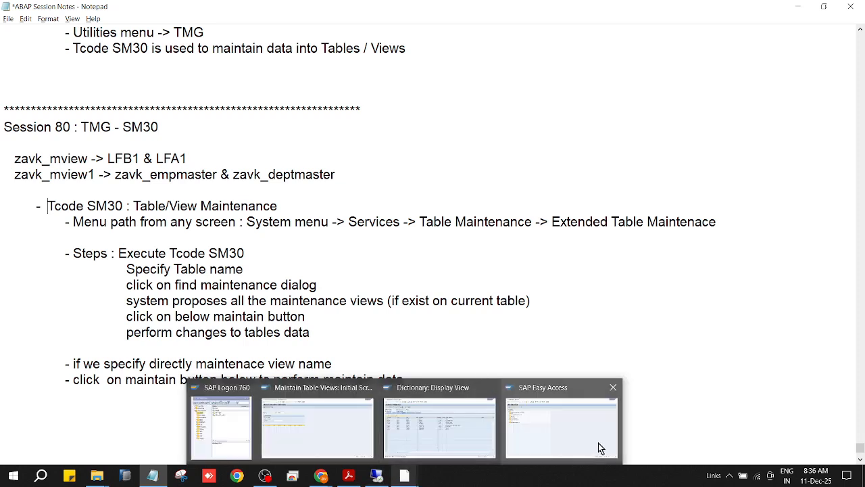
click(592, 436)
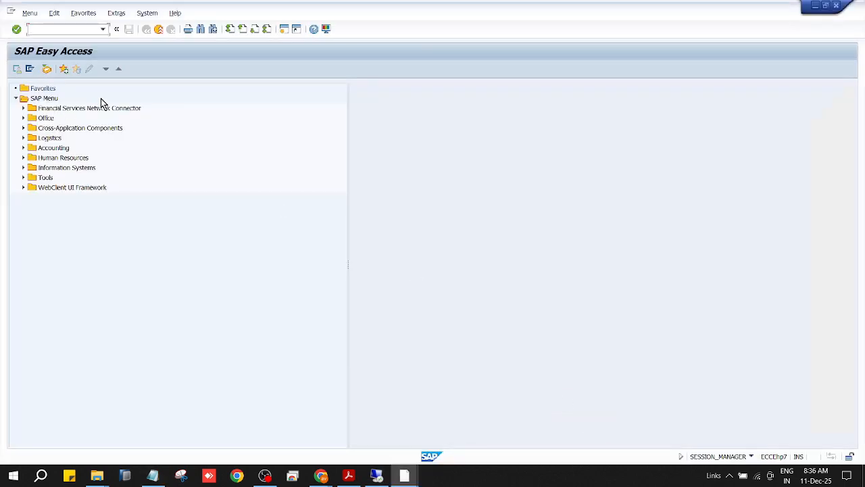
Start transaction SM30, find the maintenance dialogs for table KNA1 and close the list without choosing one
text(sm30)
key(Return)
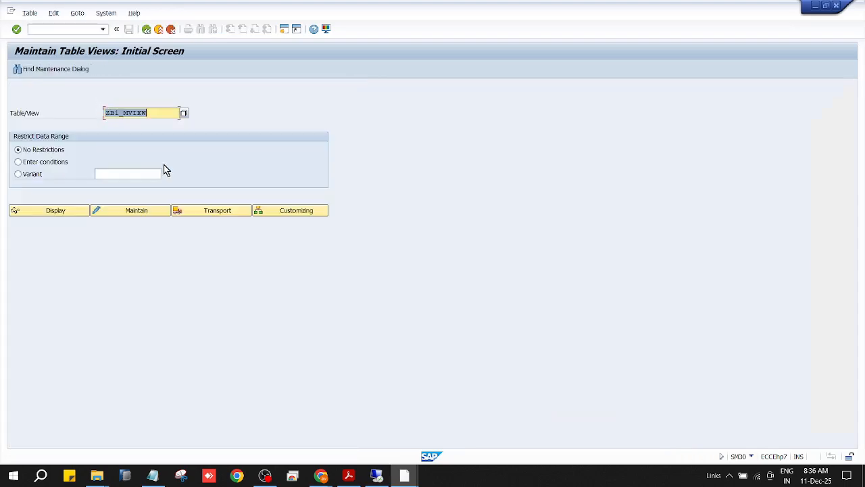
key(Delete)
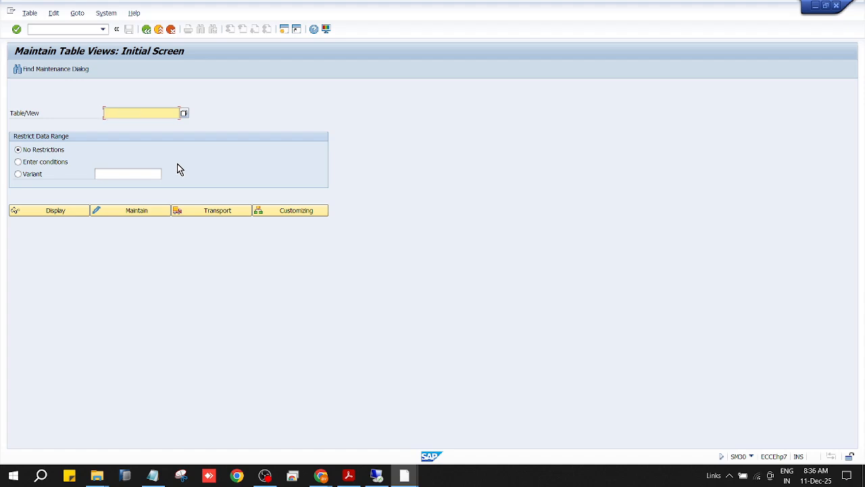
text(kna1)
click(50, 69)
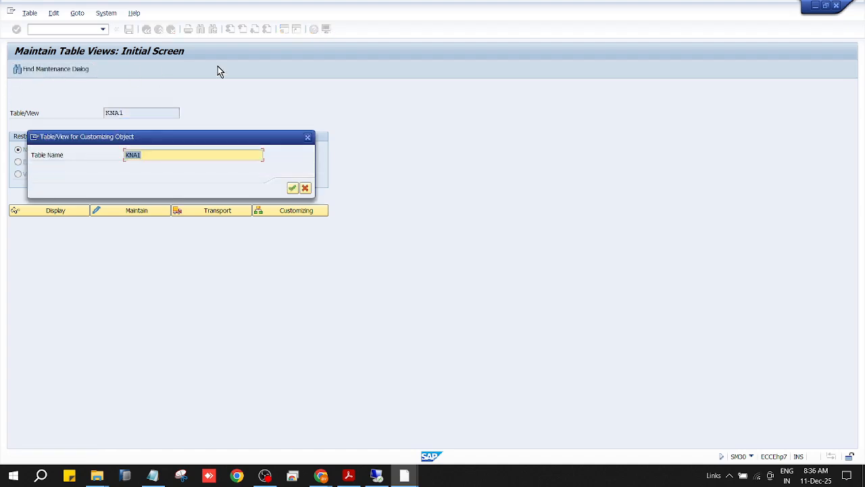
drag(154, 136, 231, 88)
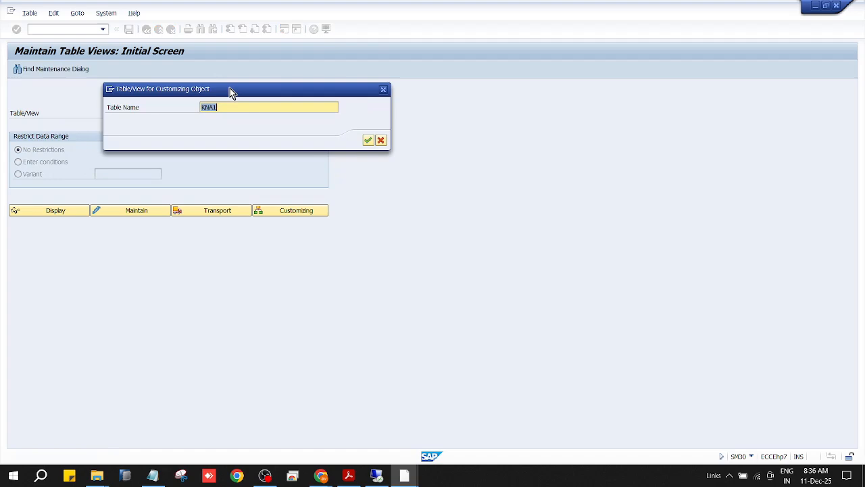
click(367, 141)
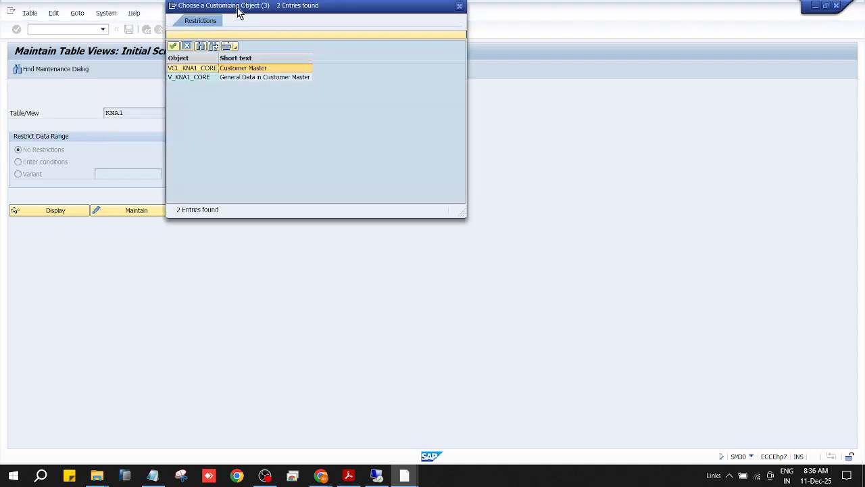
drag(238, 6, 193, 157)
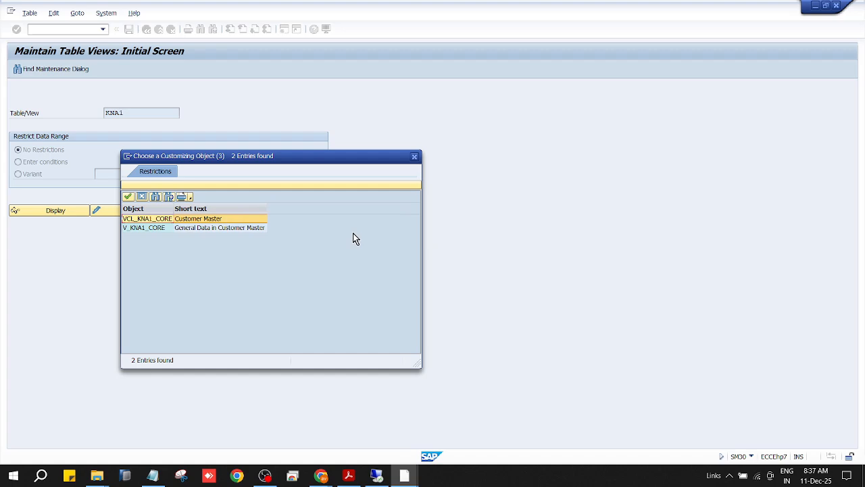
click(141, 196)
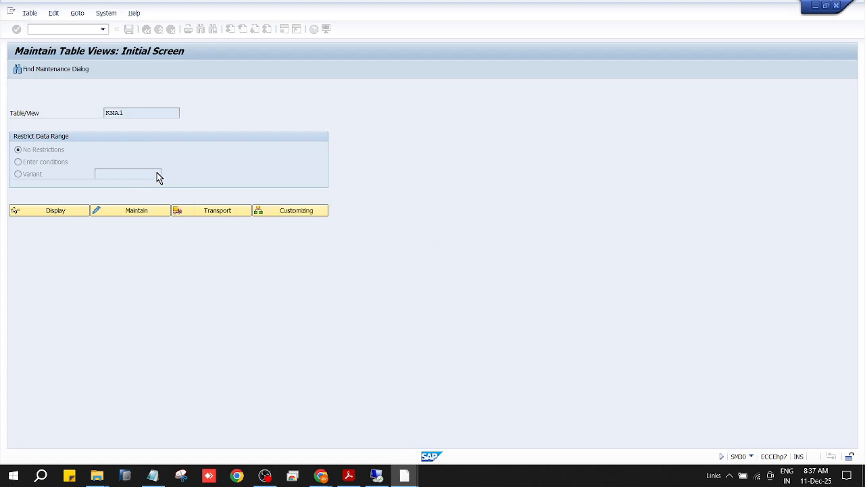
Find the maintenance dialogs for table LFA1 and open the Vendor Master view cluster VCL_LFA1_CORE for maintenance
click(136, 115)
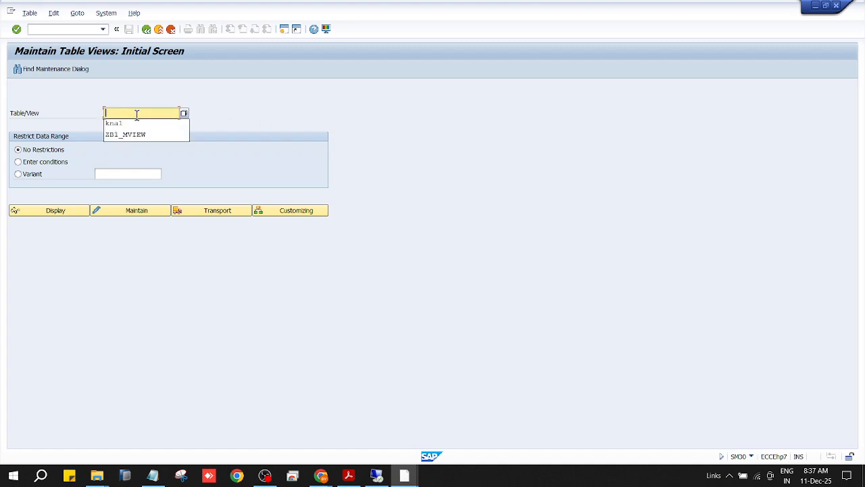
text(lfa1)
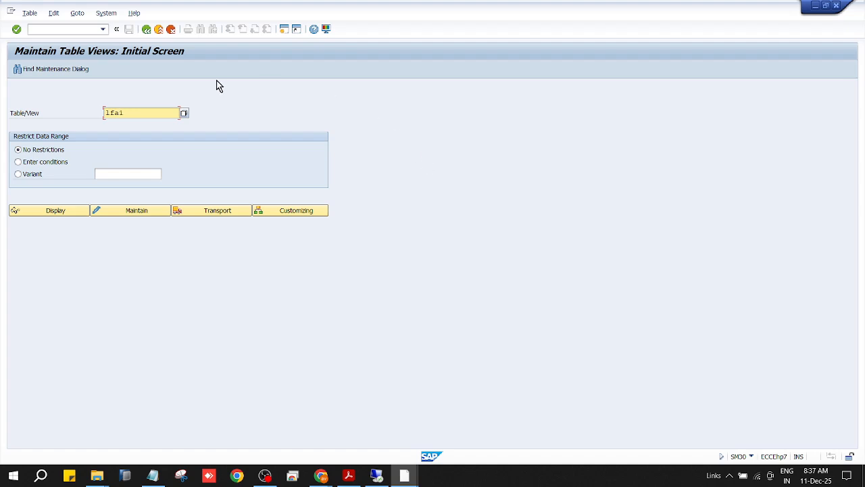
click(55, 65)
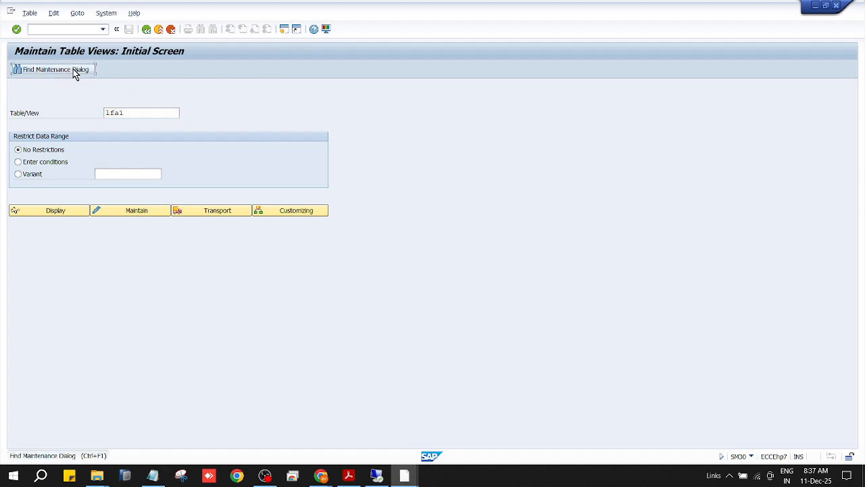
click(73, 69)
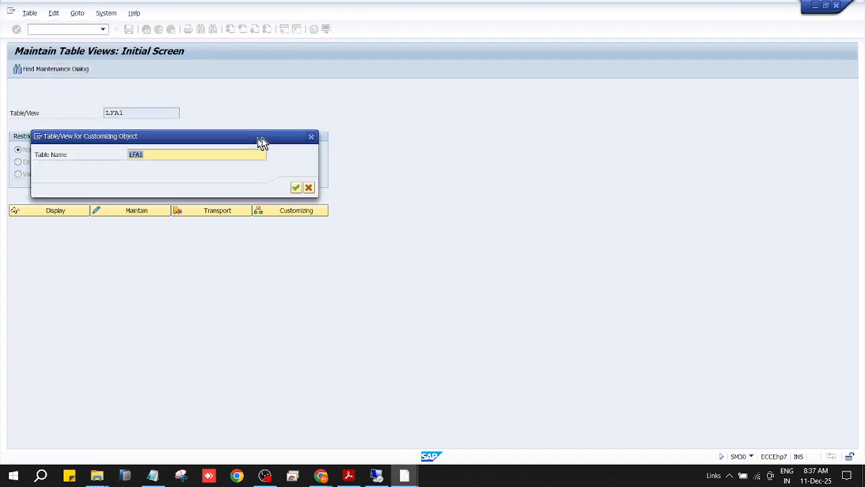
drag(261, 137, 442, 85)
click(474, 136)
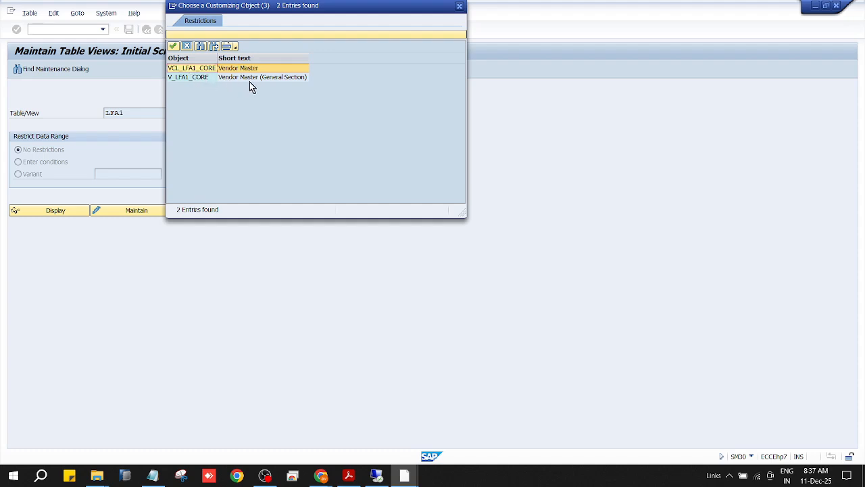
double_click(211, 68)
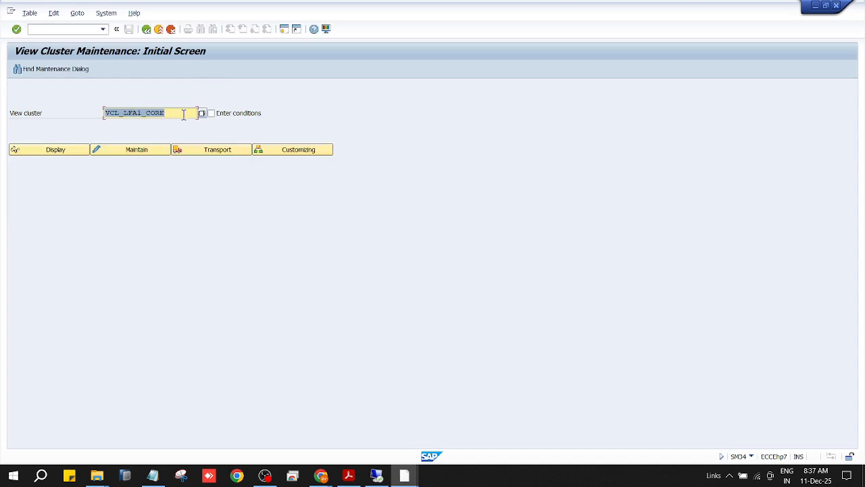
click(127, 150)
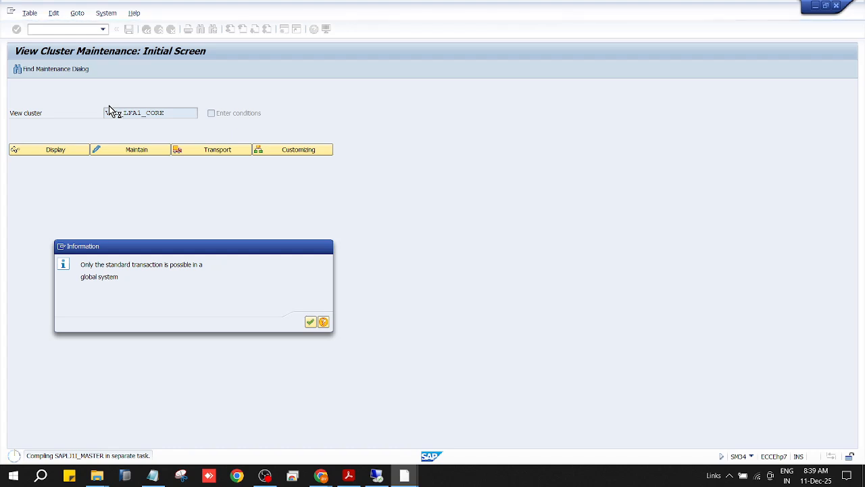
Create a new session, start SM30 in it and look up the maintenance dialogs for table LFB1, choosing none
click(62, 247)
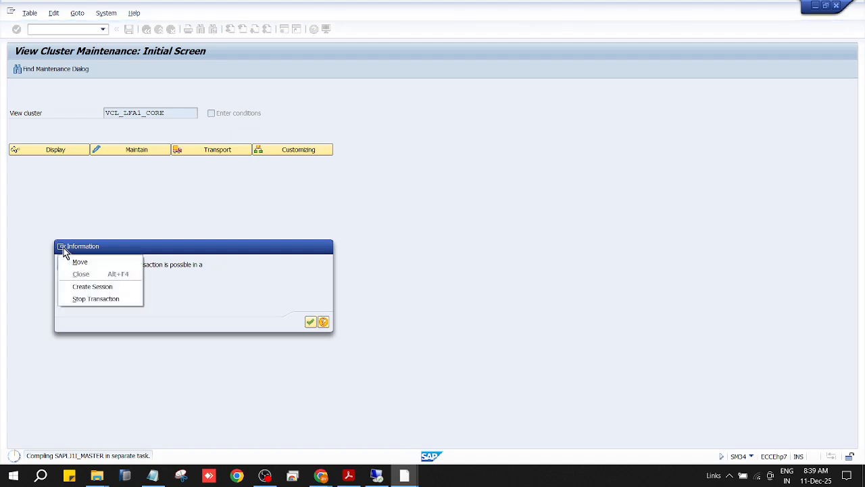
click(79, 286)
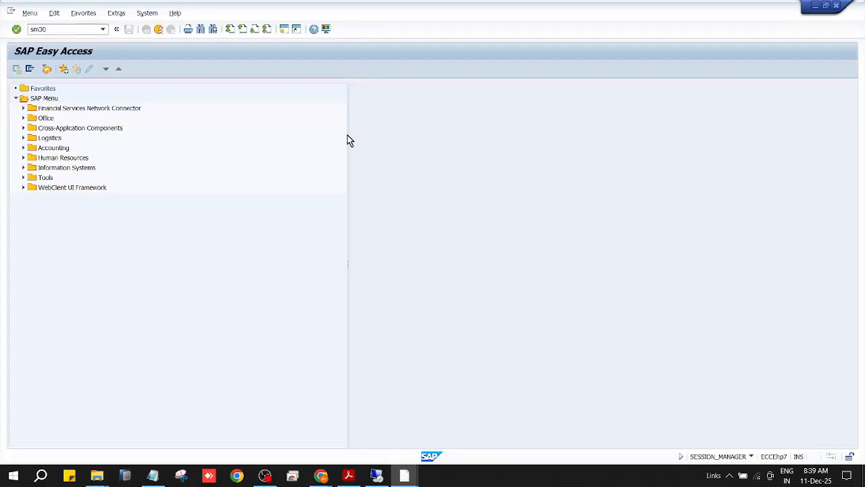
key(Return)
text(lf)
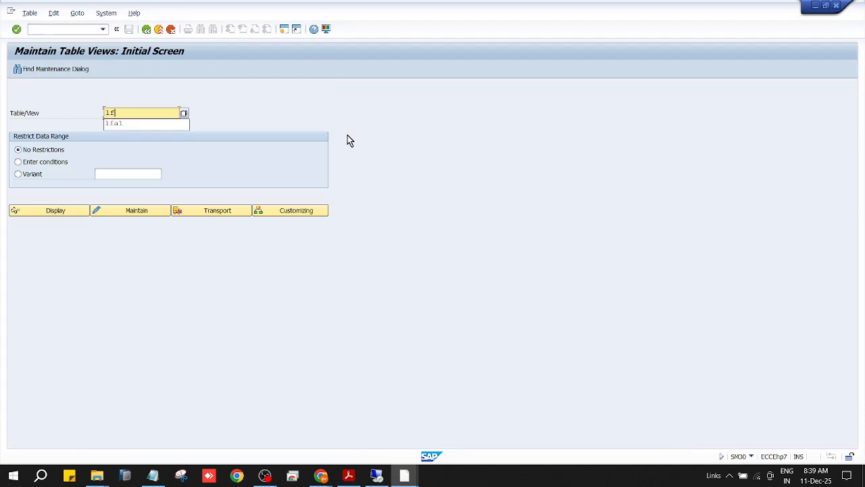
text(b1)
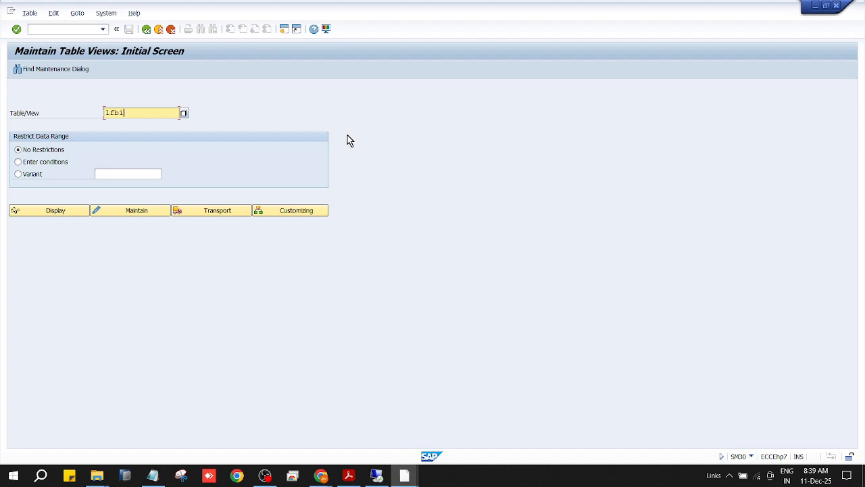
click(67, 69)
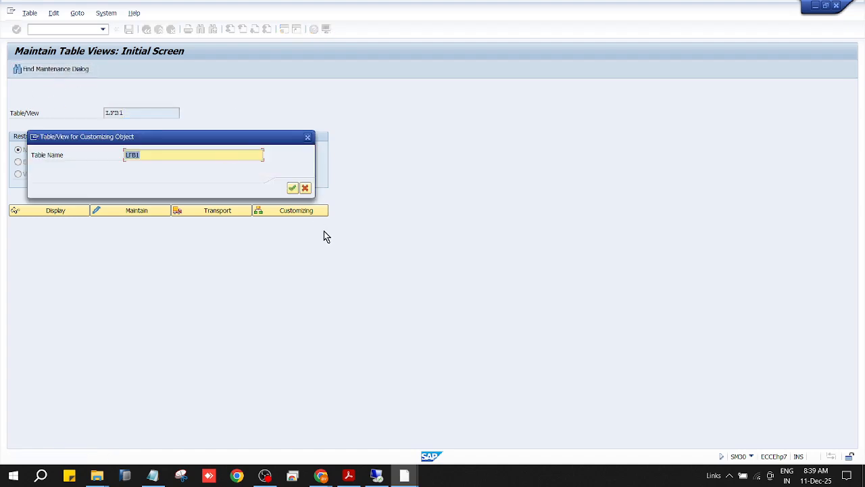
click(292, 188)
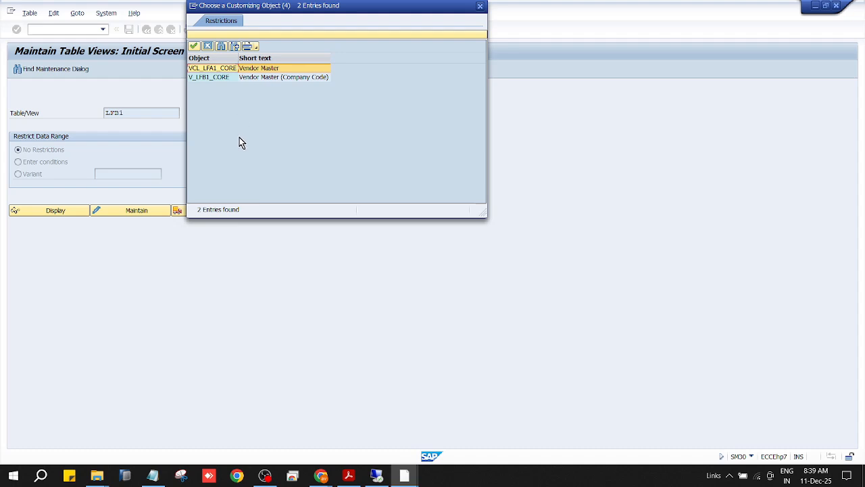
click(209, 47)
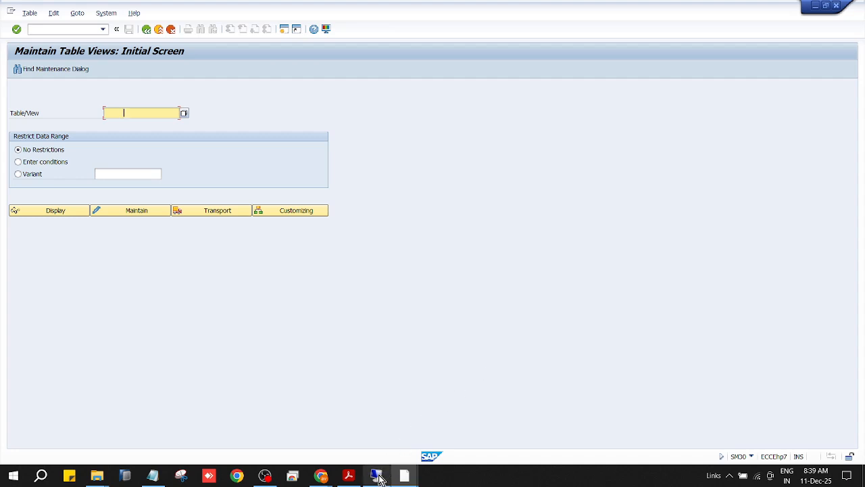
Switch to the remote desktop and try to log on to the S4_ABAP system from SAP Logon 770
mouse_move(378, 473)
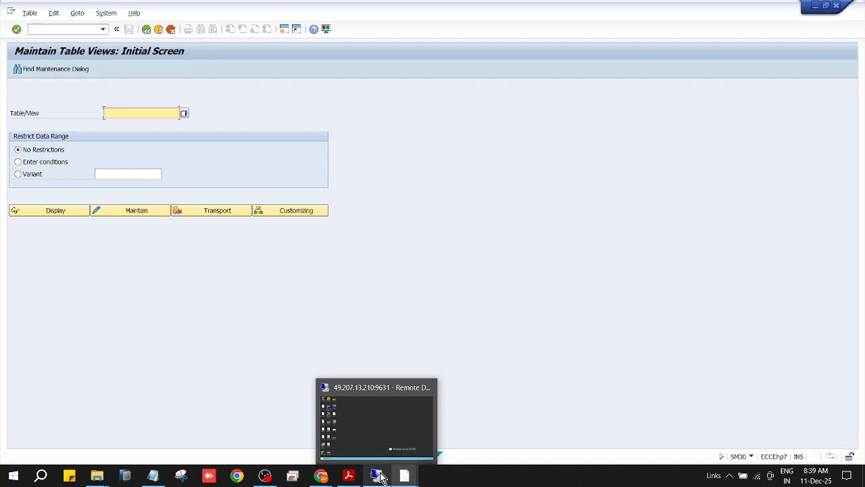
click(396, 430)
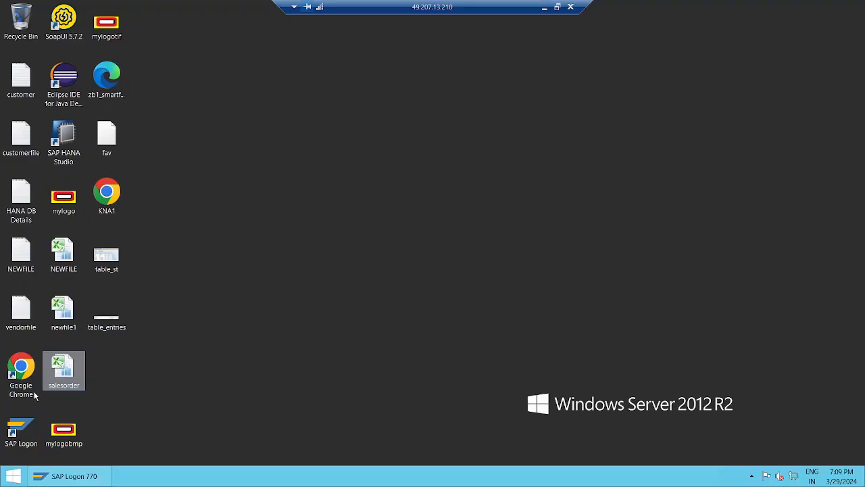
click(68, 476)
double_click(342, 132)
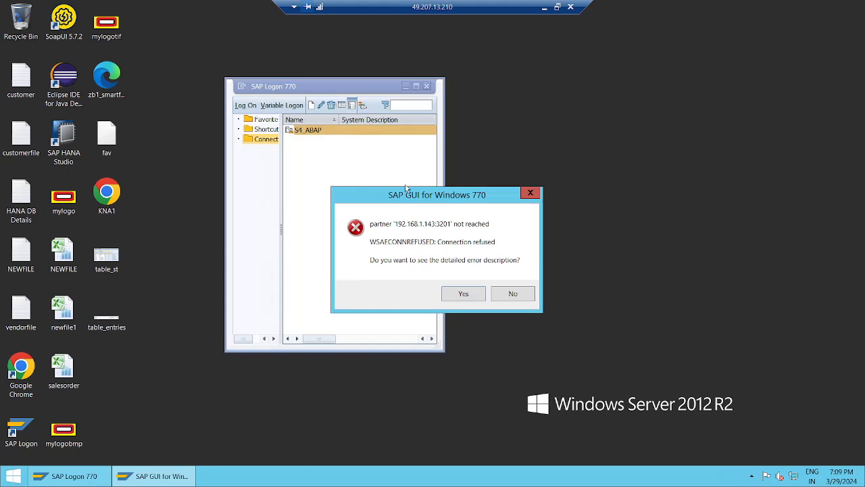
click(510, 293)
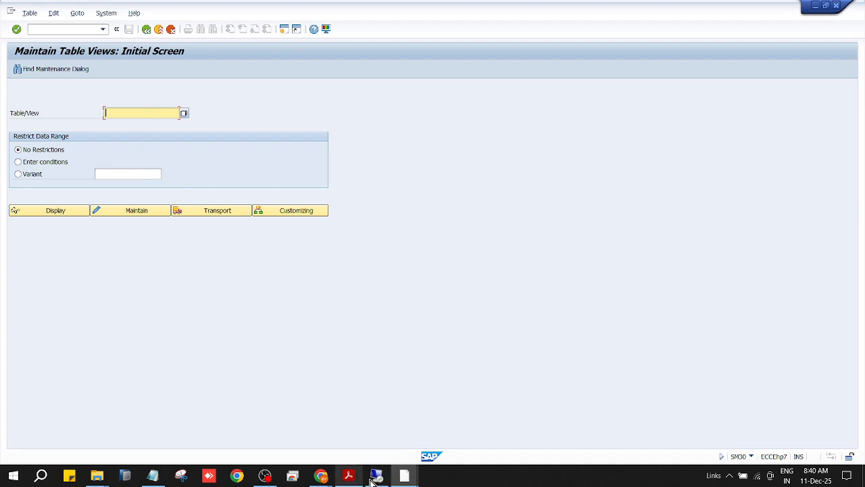
Switch to the Change Vendor session and go back to SAP Easy Access
mouse_move(406, 479)
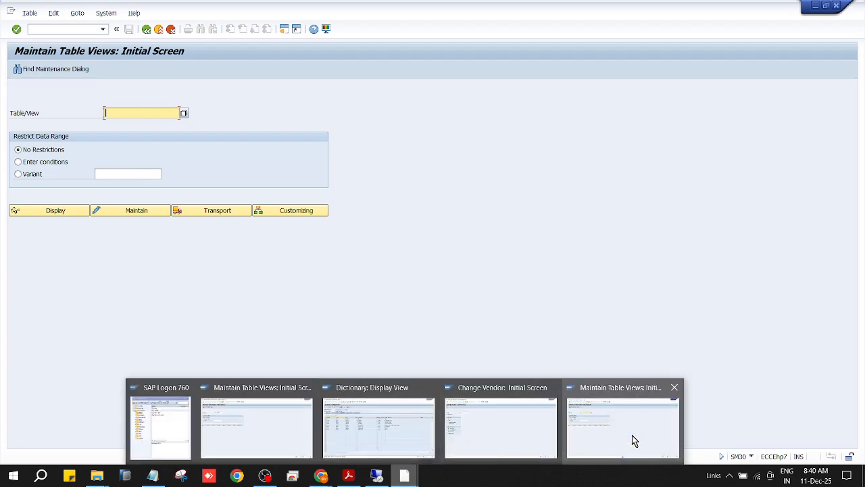
click(526, 445)
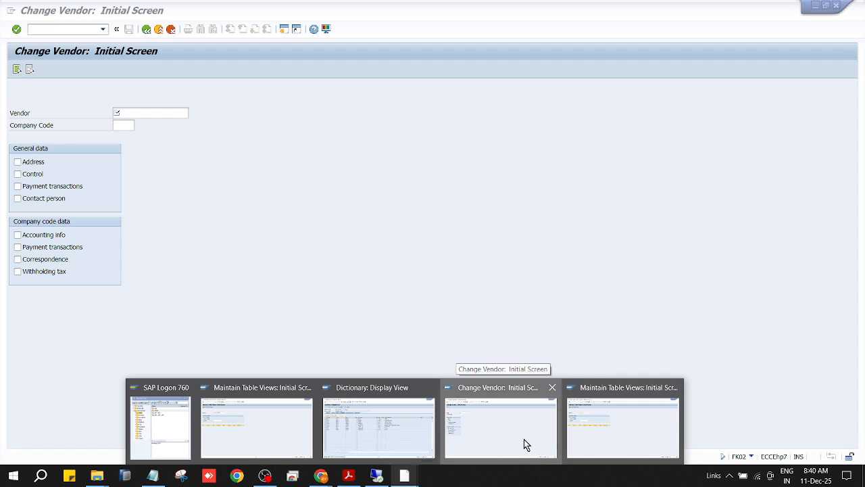
click(150, 31)
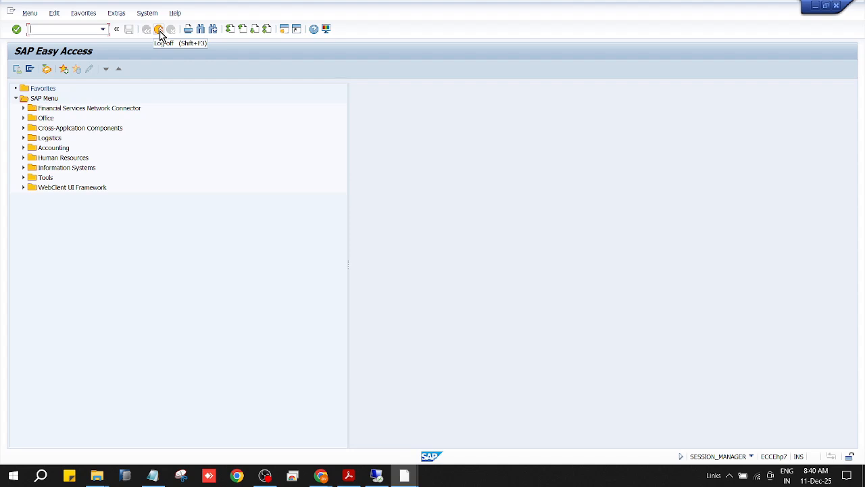
Start transaction SM30 and find the maintenance dialogs for table MARA
text(sm30)
key(Return)
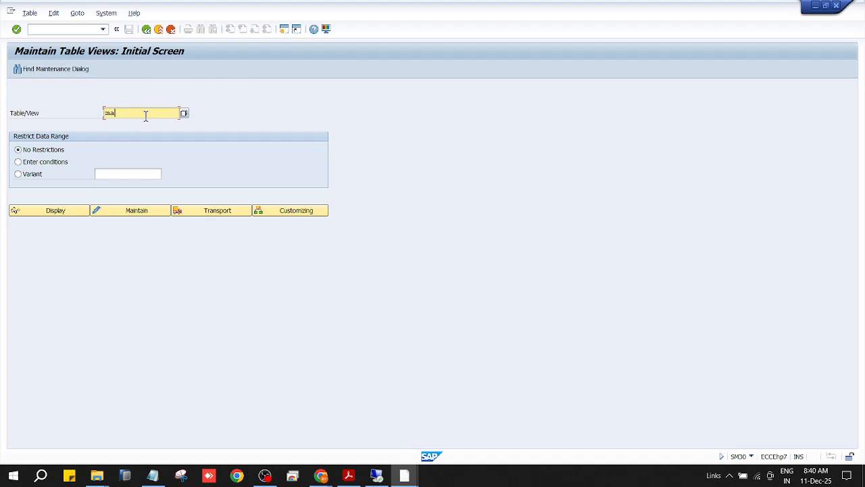
click(64, 72)
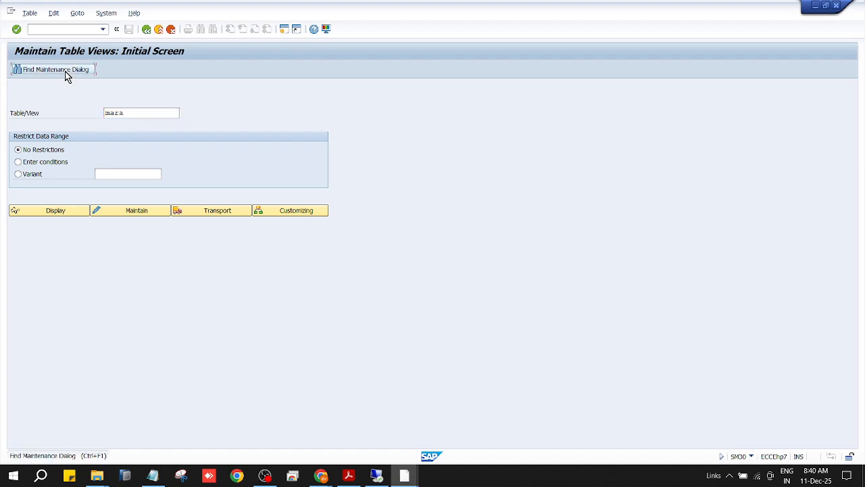
click(291, 189)
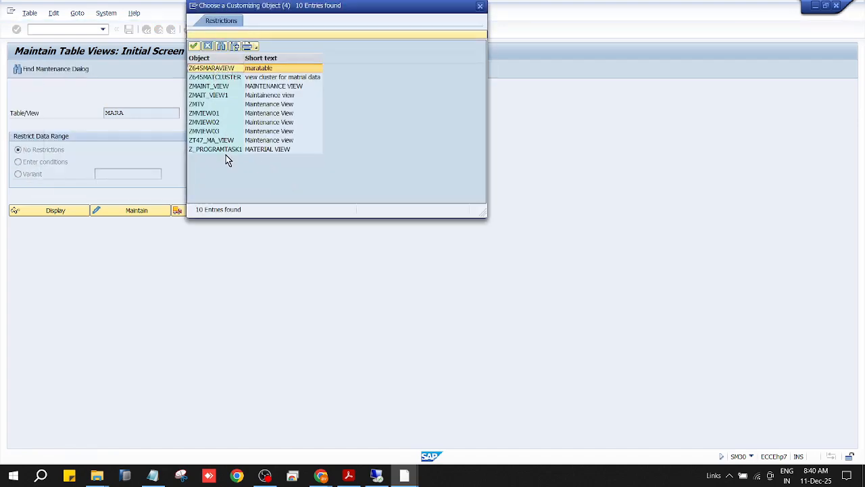
Close the list of MARA maintenance dialogs without choosing one and minimize the SAP windows to reveal the desktop
drag(259, 10, 434, 64)
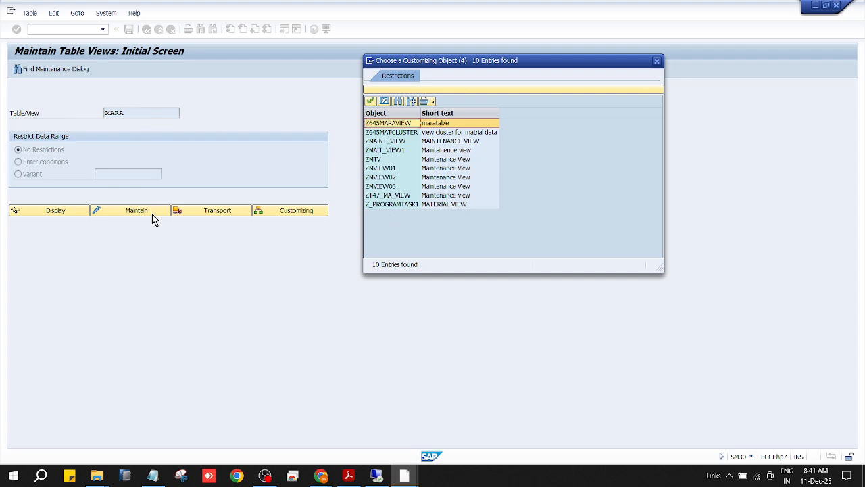
click(384, 101)
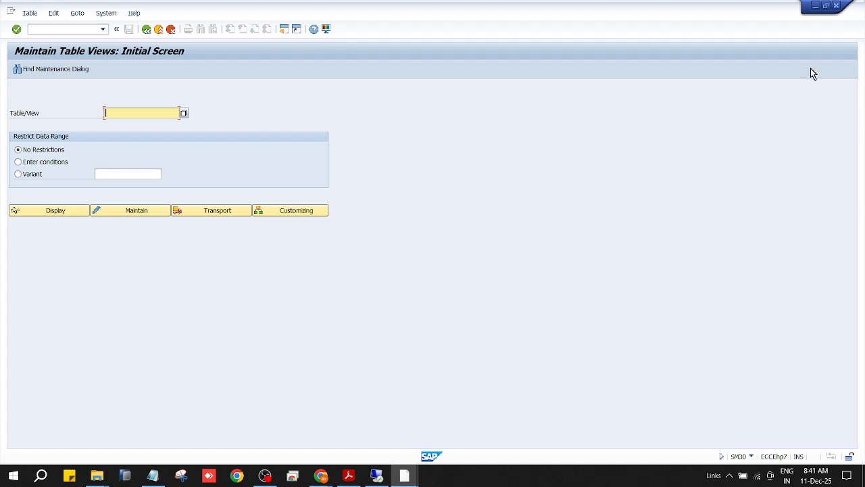
click(816, 8)
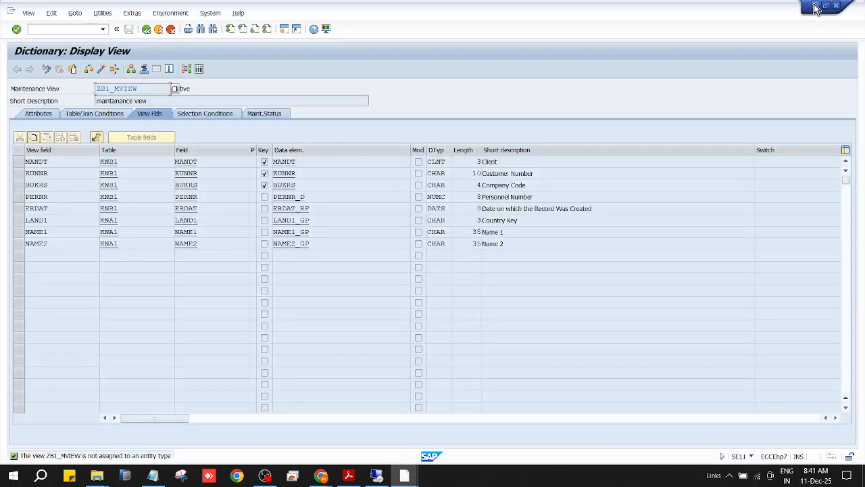
click(816, 6)
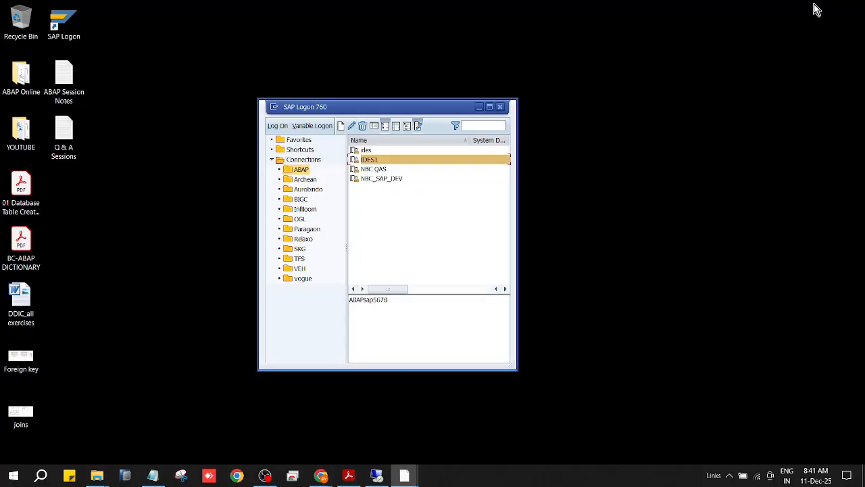
click(479, 107)
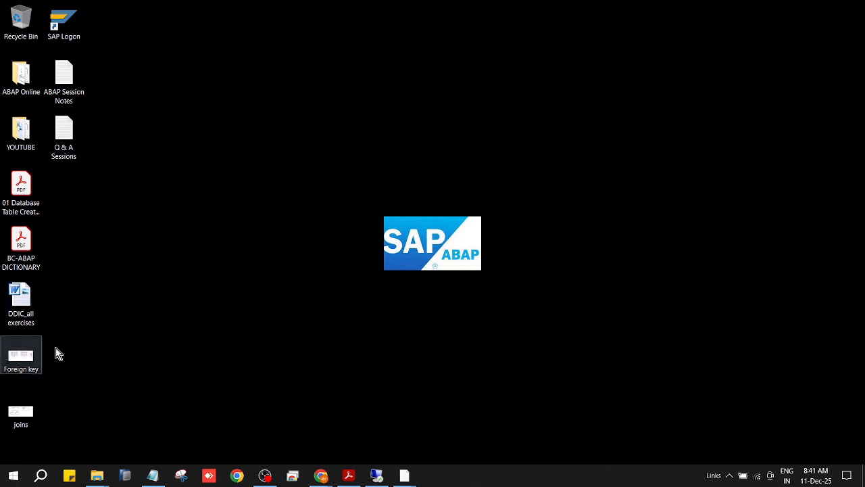
Open the DDIC_all exercises document from the desktop in a maximized window and read Exercise 1's table definitions and tasks
double_click(26, 301)
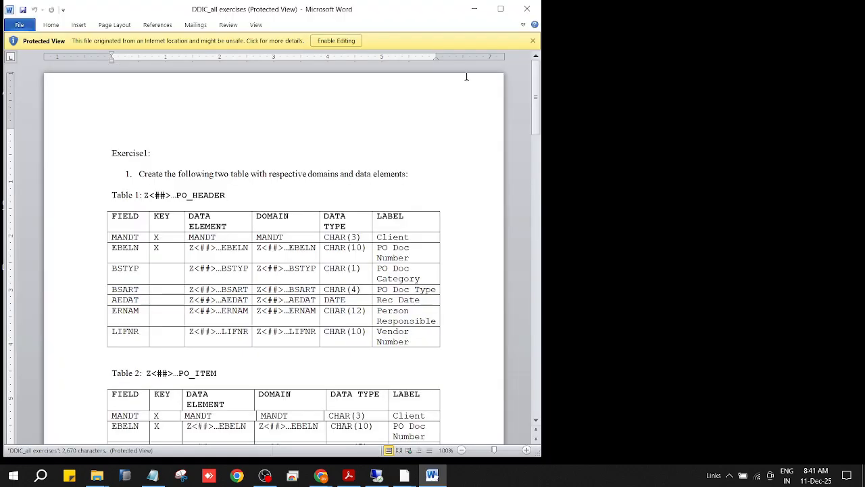
click(501, 9)
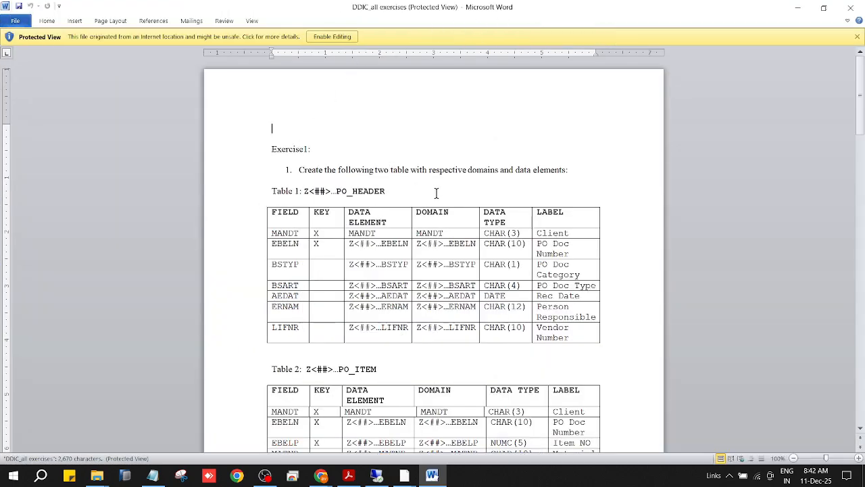
scroll(405, 346, down, 2)
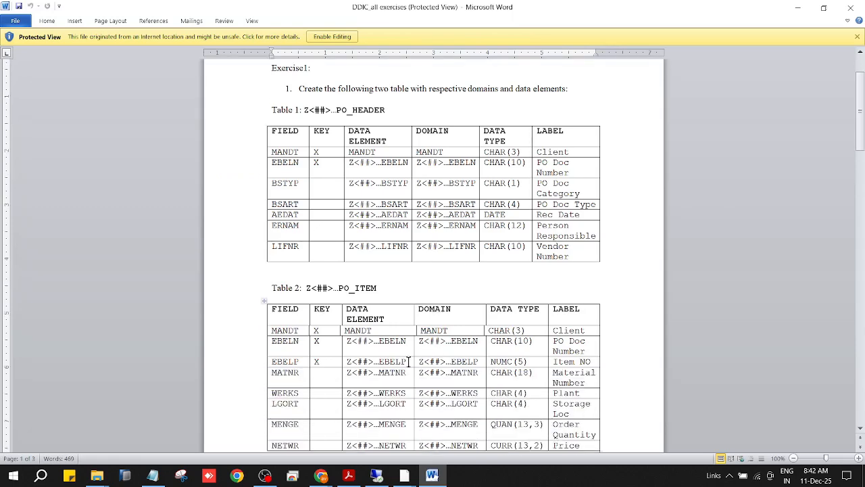
scroll(581, 408, down, 3)
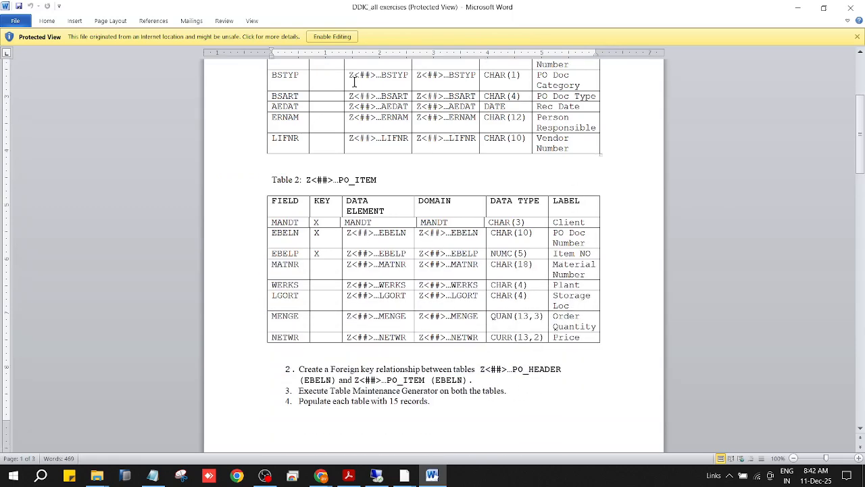
scroll(499, 379, down, 3)
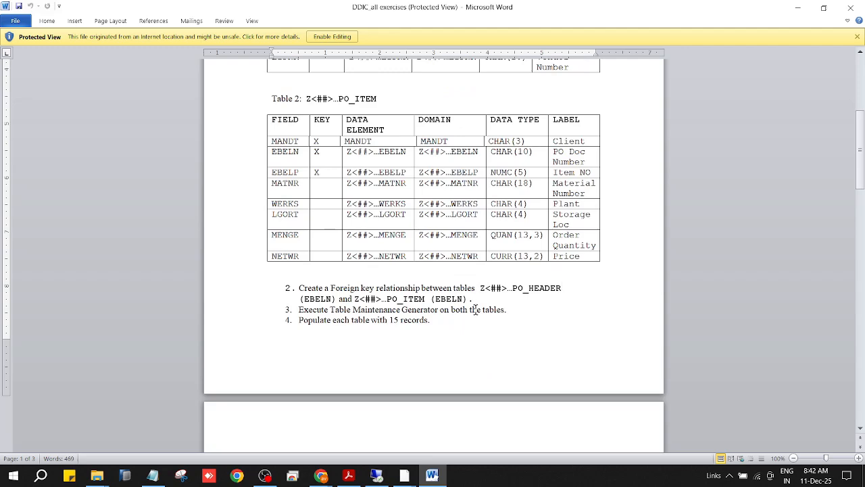
scroll(468, 331, down, 2)
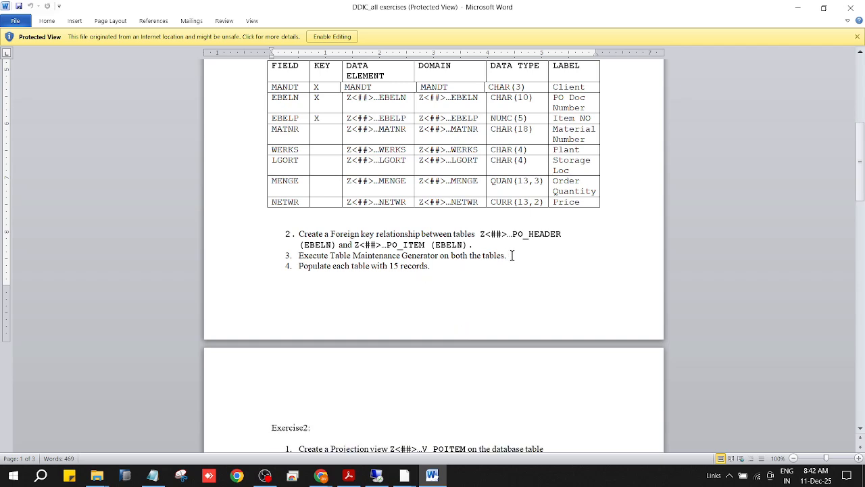
Highlight Exercise 1's tasks on executing the Table Maintenance Generator and populating each table with 15 records, reviewing the table definitions alongside
drag(515, 255, 309, 262)
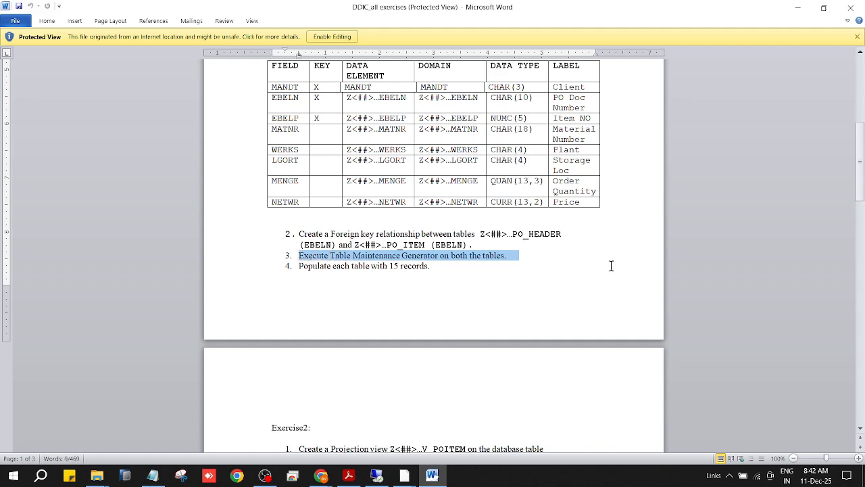
scroll(602, 312, up, 8)
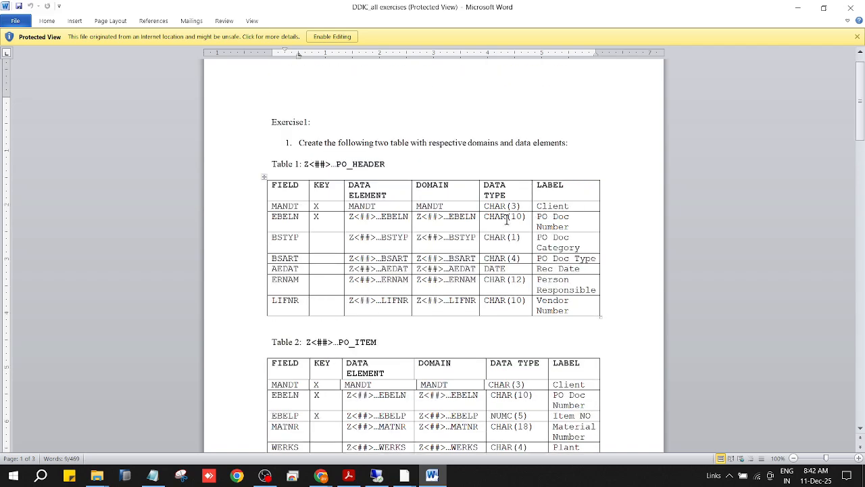
scroll(595, 347, down, 6)
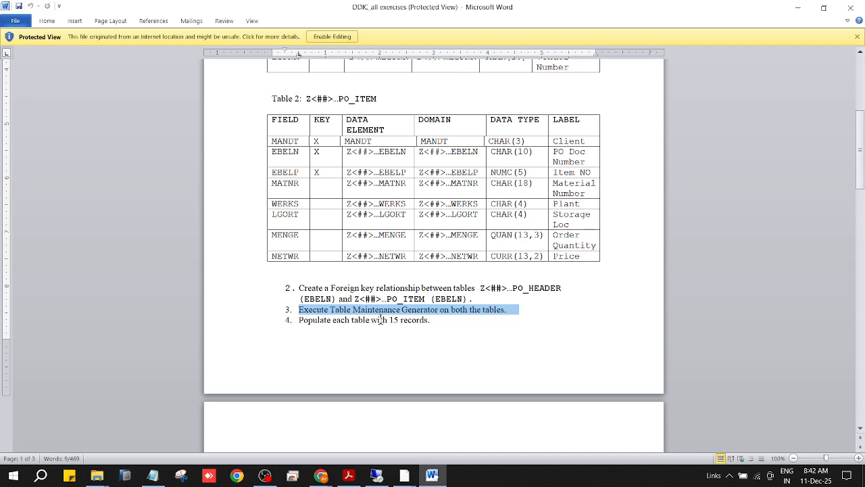
drag(301, 321, 417, 325)
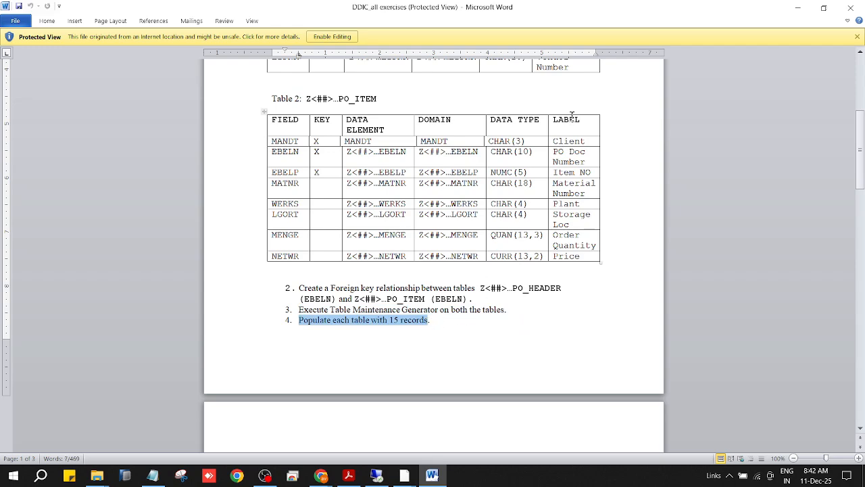
scroll(528, 96, up, 3)
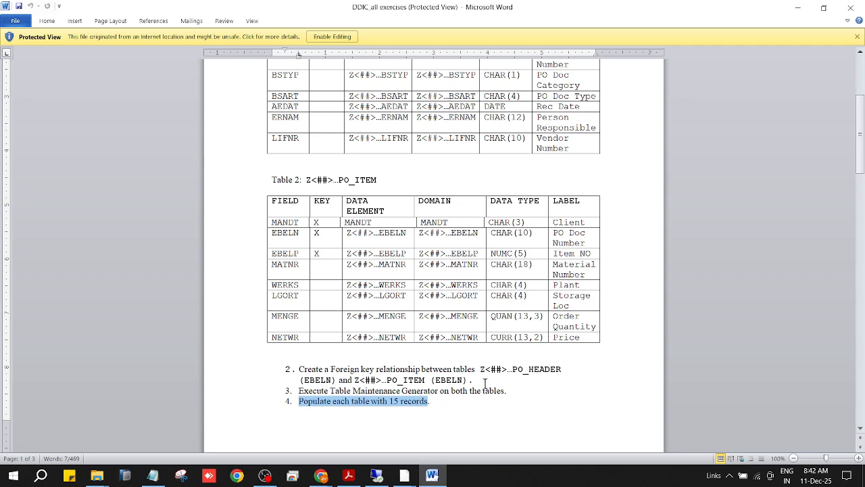
click(513, 390)
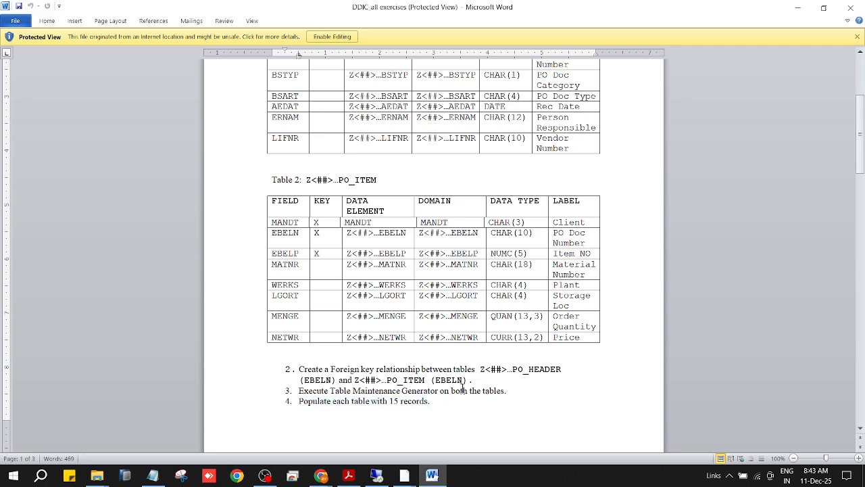
Examine the projection view task in Exercise 2, highlighting its field list from EBELN to LGORT and the PO_ITEM table name
scroll(443, 403, down, 5)
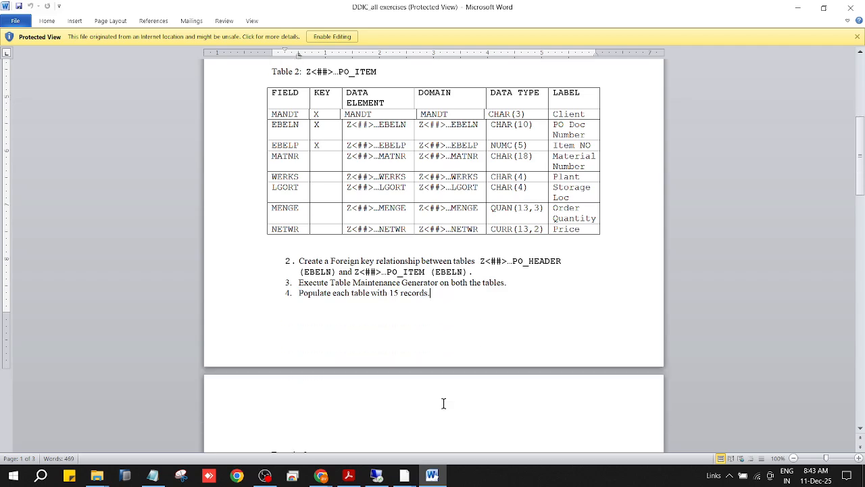
scroll(405, 361, down, 4)
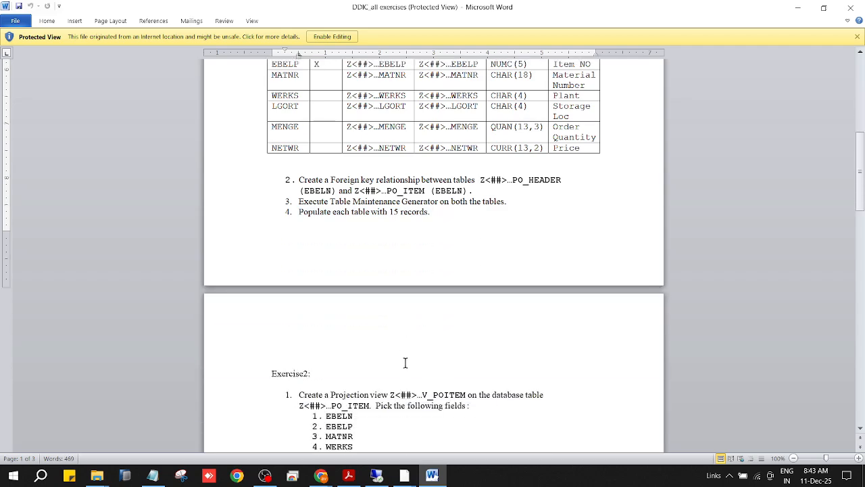
click(353, 118)
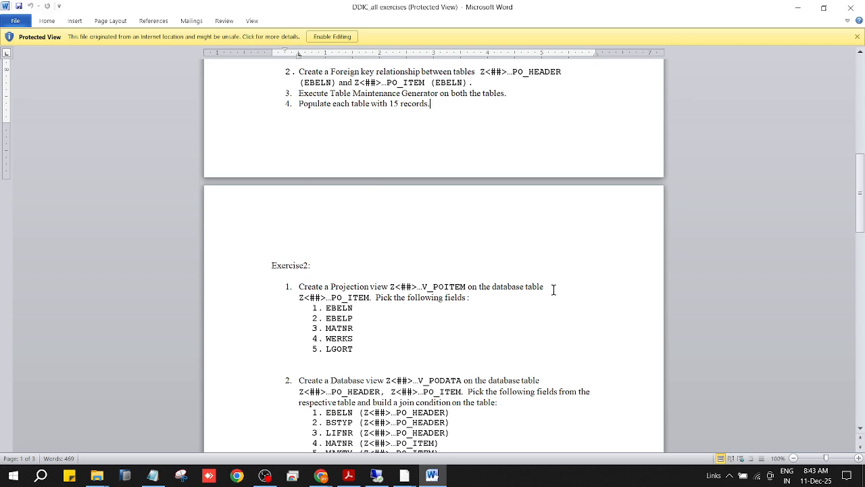
drag(320, 308, 360, 336)
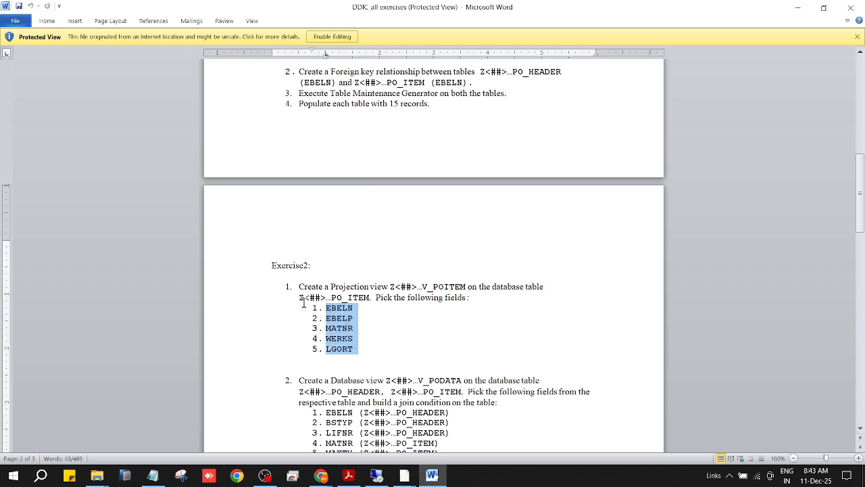
drag(300, 298, 372, 300)
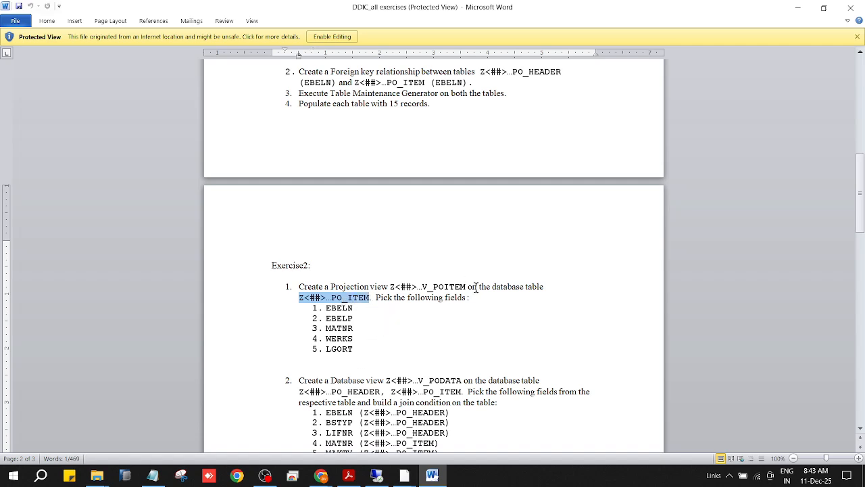
click(361, 348)
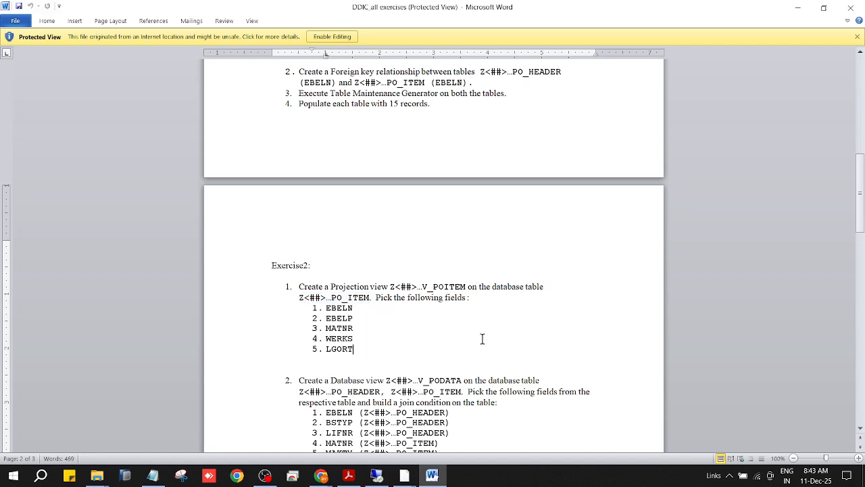
Examine Exercise 2's database view task, highlighting the V_PODATA view name and its field list, and compare it with Exercise 1's tables
scroll(482, 336, down, 4)
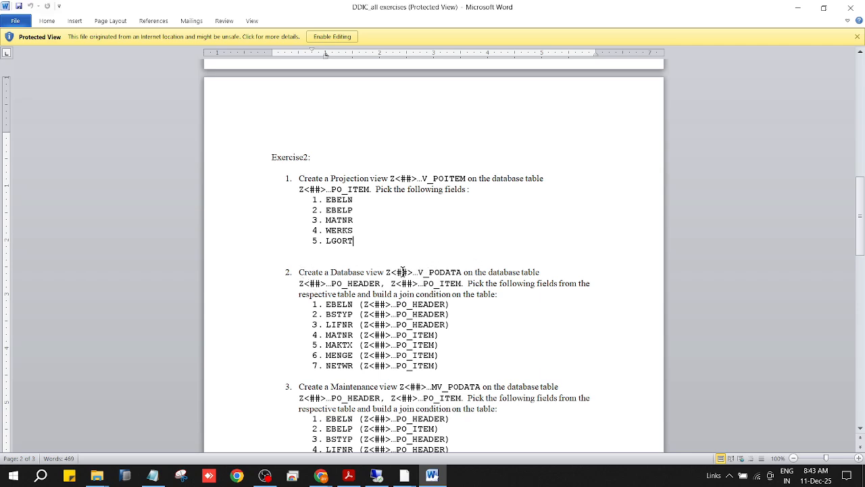
drag(386, 273, 449, 277)
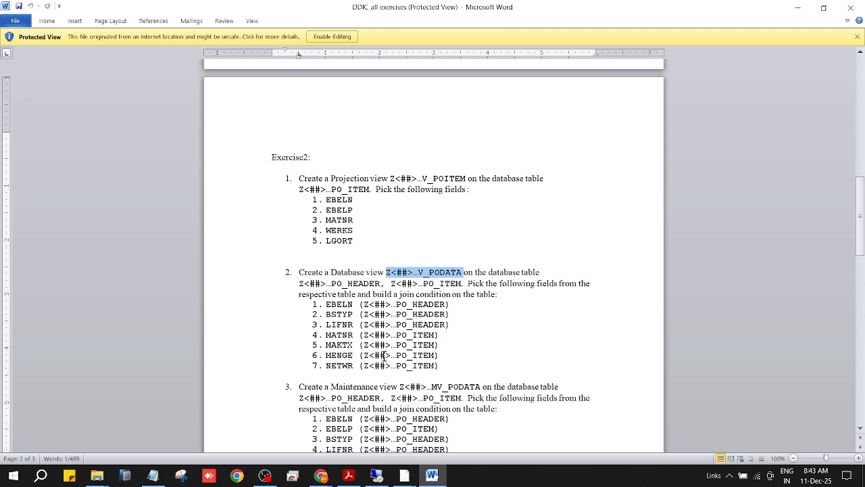
drag(325, 304, 448, 365)
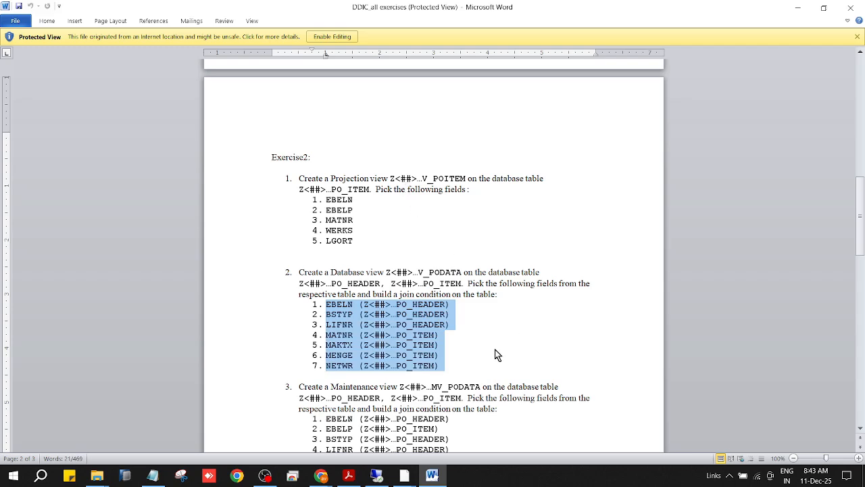
scroll(494, 349, up, 5)
scroll(485, 340, up, 7)
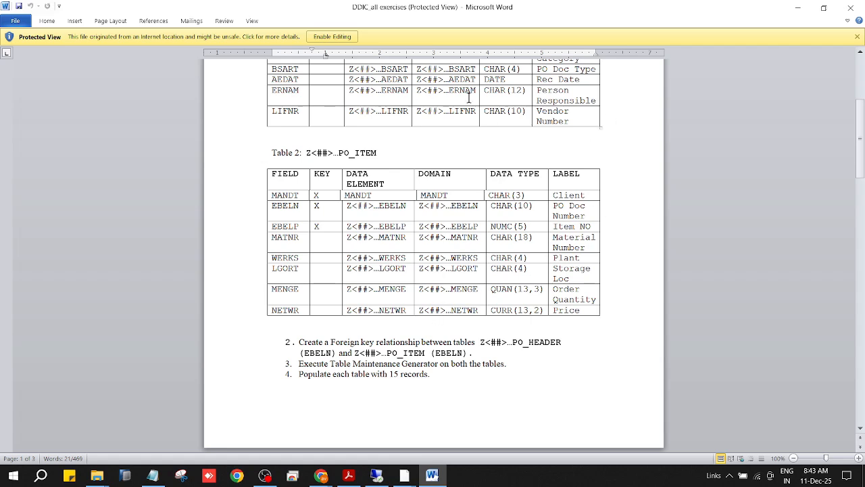
scroll(435, 318, down, 3)
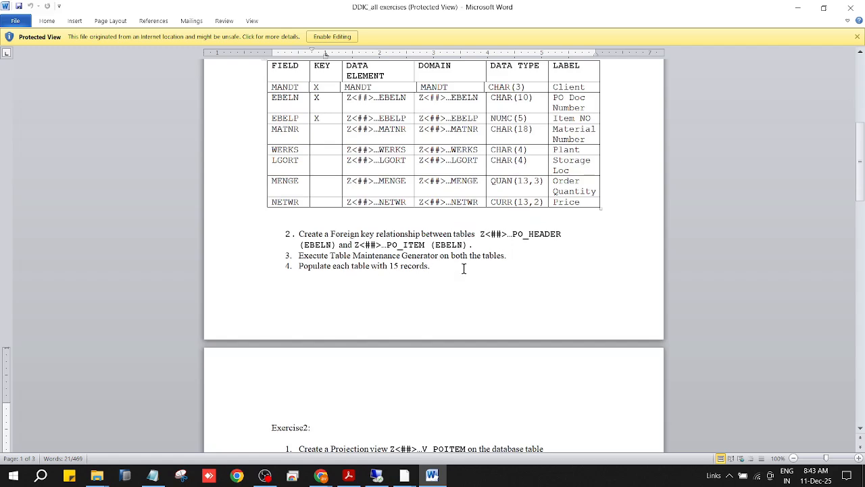
scroll(444, 348, down, 1)
scroll(445, 348, down, 8)
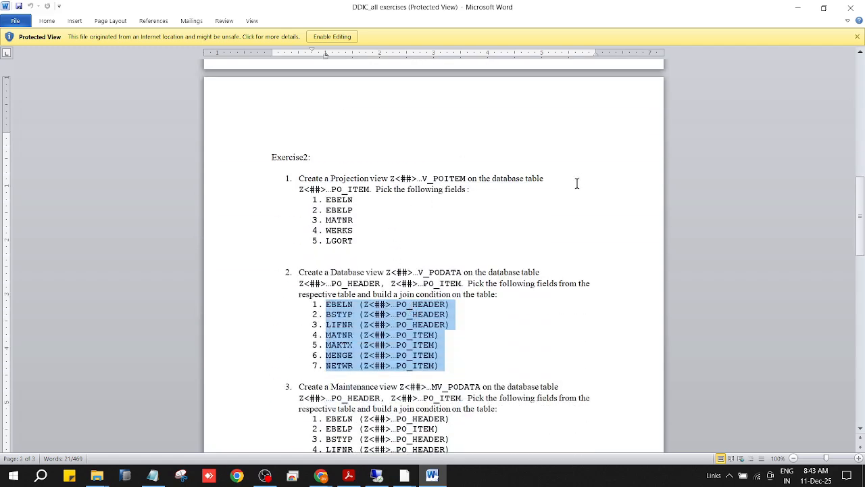
Examine Exercise 2's maintenance view task, highlighting the MV_PODATA view name and its field list from EBELN to NETWR
scroll(514, 346, down, 4)
scroll(527, 239, down, 2)
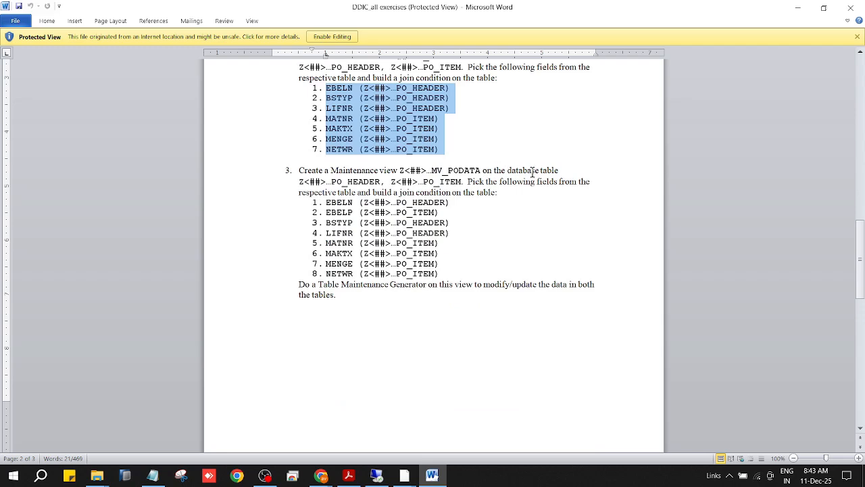
click(572, 174)
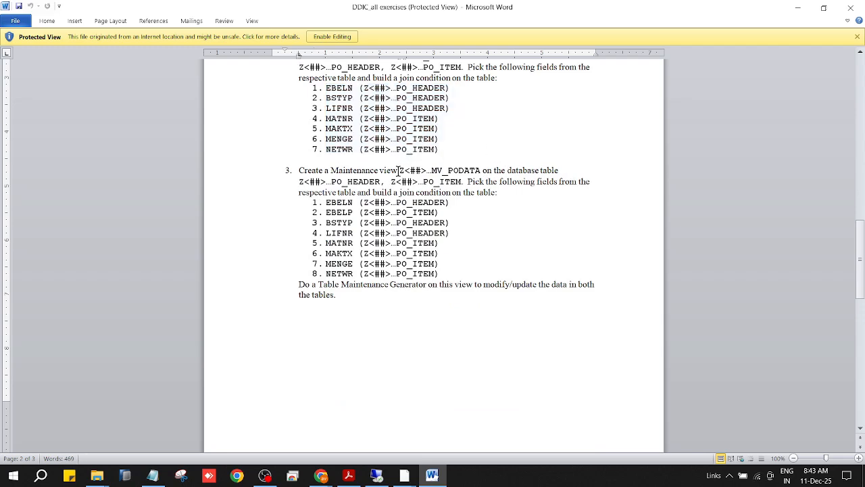
drag(401, 170, 461, 170)
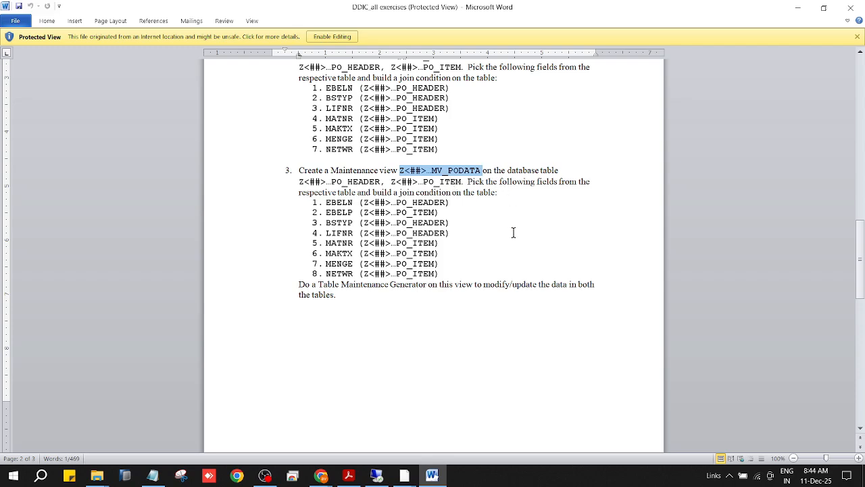
drag(311, 203, 446, 277)
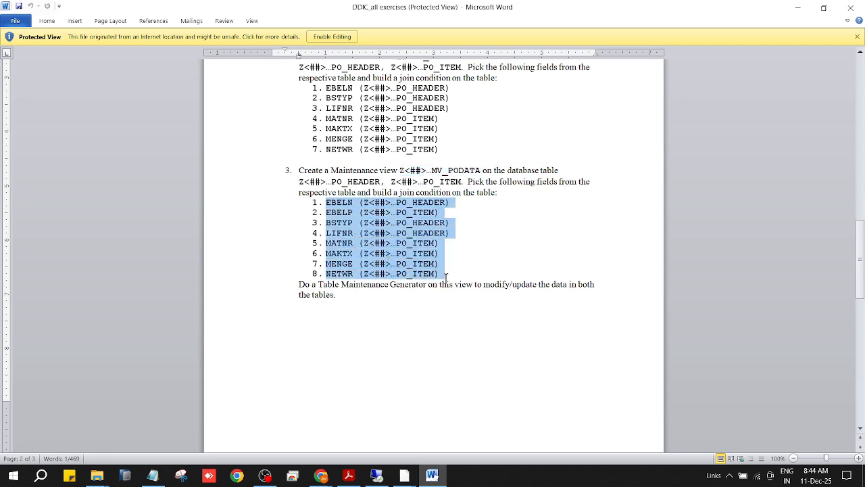
click(551, 247)
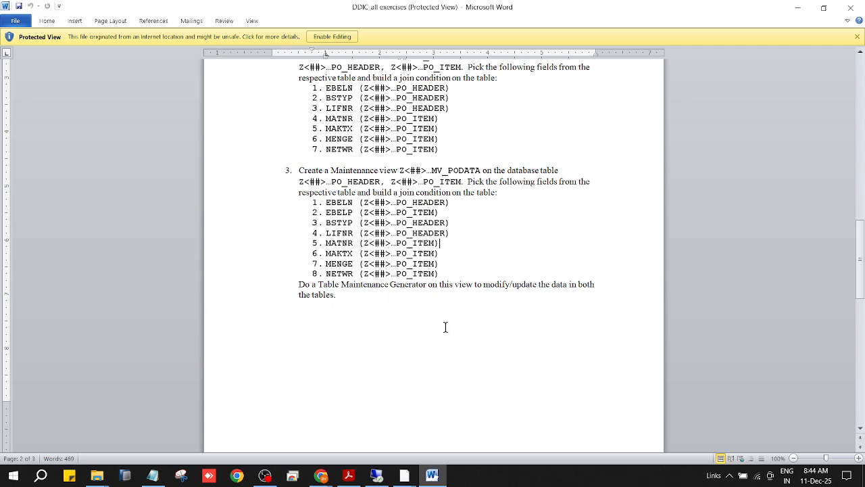
scroll(446, 328, up, 10)
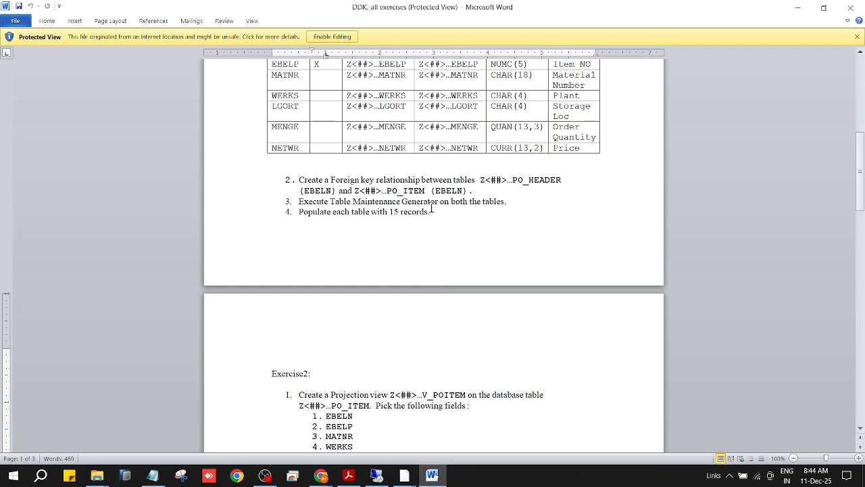
Highlight Exercise 1's Table Maintenance Generator task, and Exercise 2's maintenance view field list with its generator instruction
drag(330, 201, 451, 202)
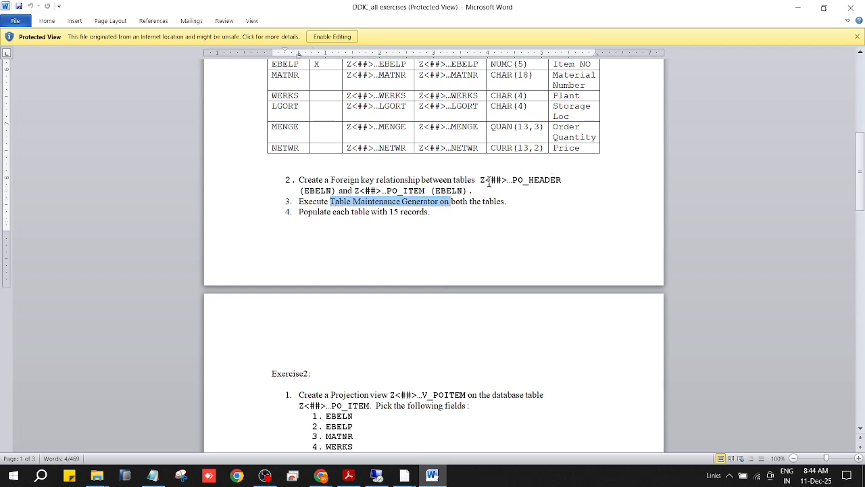
scroll(436, 303, down, 7)
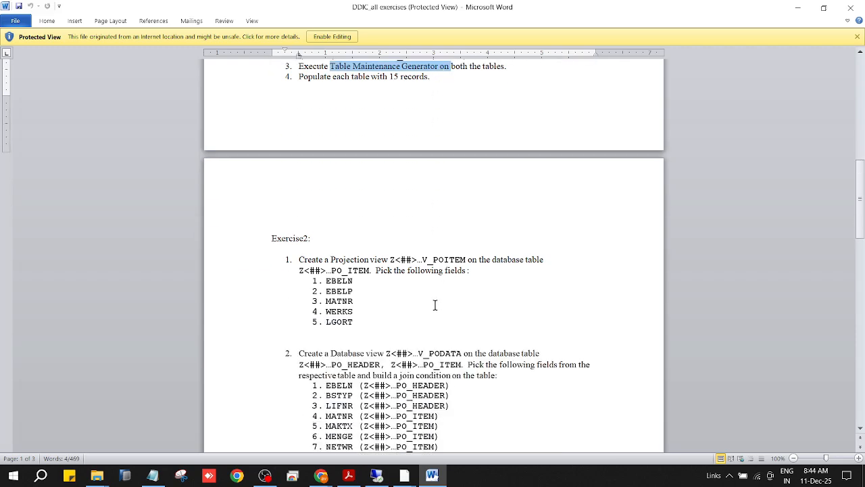
scroll(436, 304, down, 5)
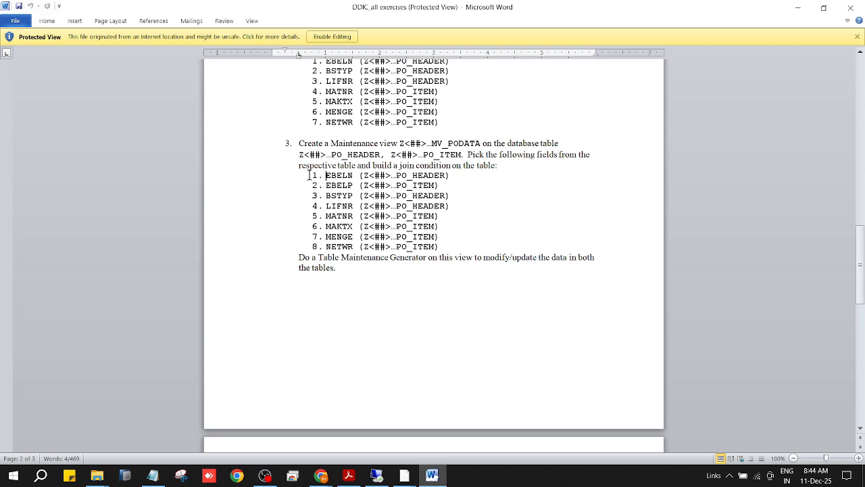
drag(310, 175, 443, 245)
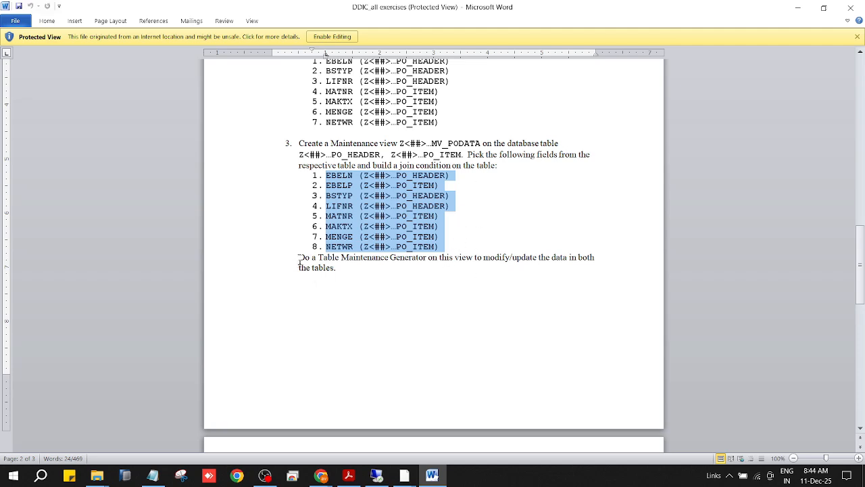
drag(298, 261, 336, 269)
scroll(433, 294, down, 1)
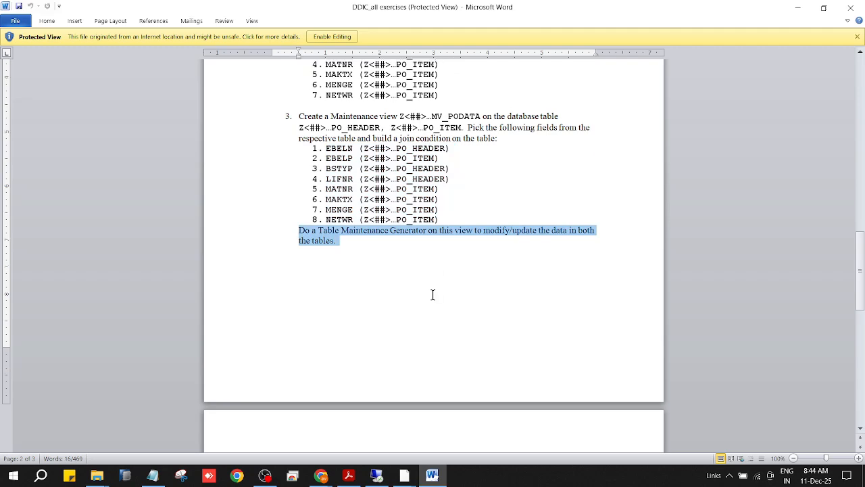
Glance at Exercise 3's search help tasks, return to Exercise 2's view tasks, and close the exercises document
scroll(433, 295, down, 8)
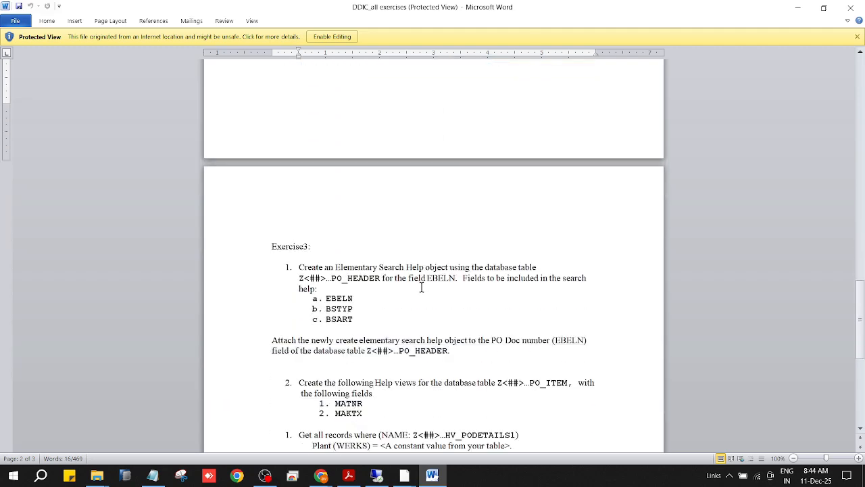
scroll(400, 233, up, 10)
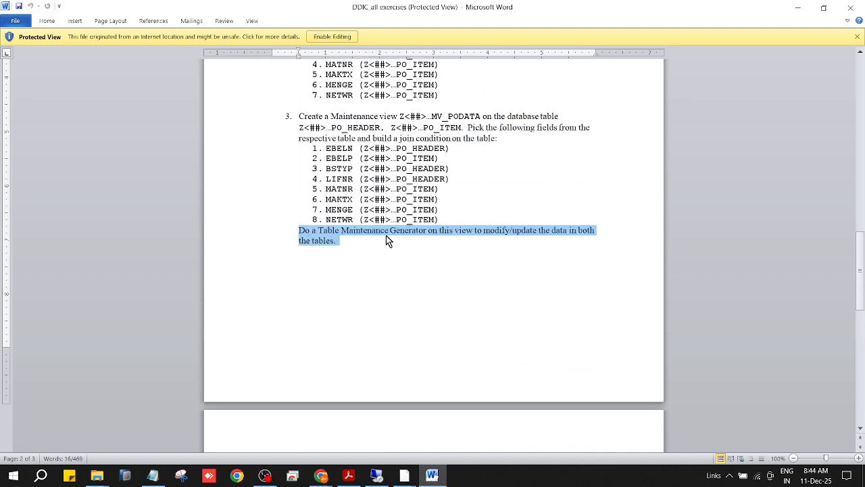
click(369, 253)
scroll(341, 253, up, 5)
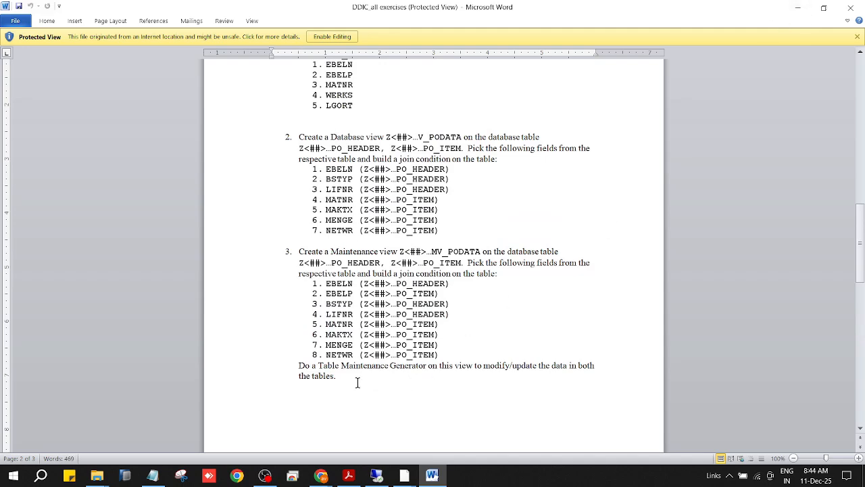
click(850, 7)
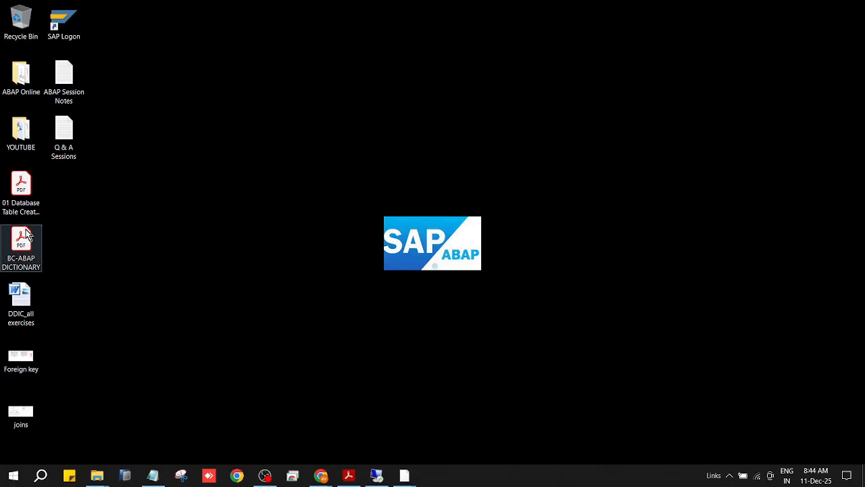
Open the 01 Database Table Creation Exercise PDF from the desktop in Adobe Acrobat
click(27, 188)
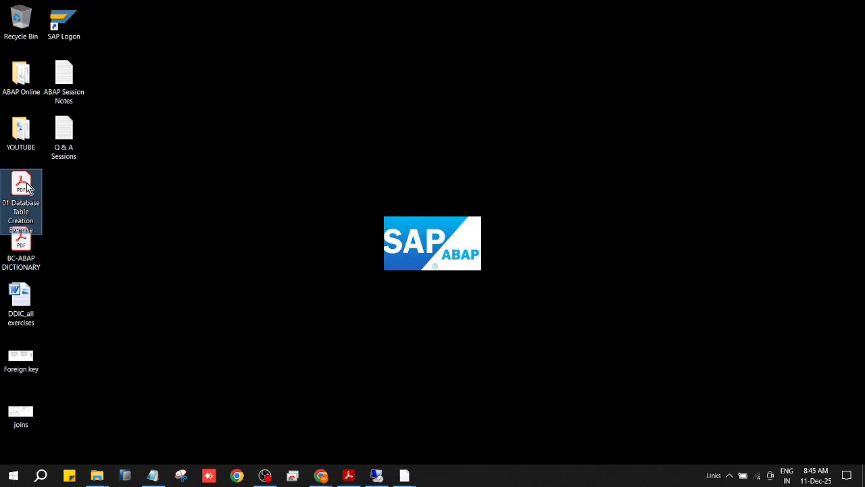
double_click(27, 188)
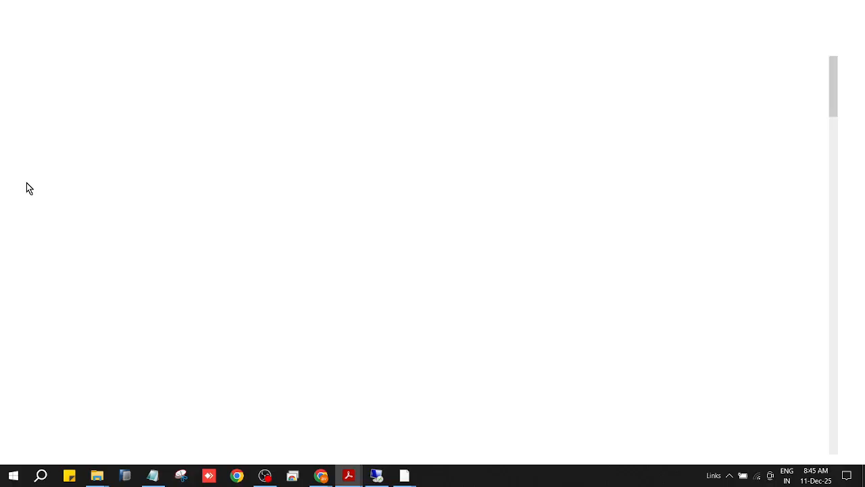
click(146, 62)
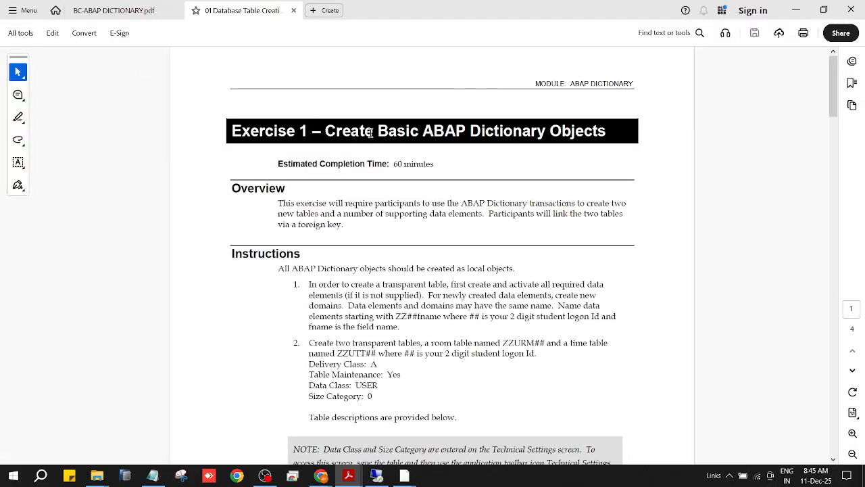
Examine the instructions for creating the room and time tables, highlighting the maintenance dialog task and the 9100 screen number
scroll(591, 342, down, 2)
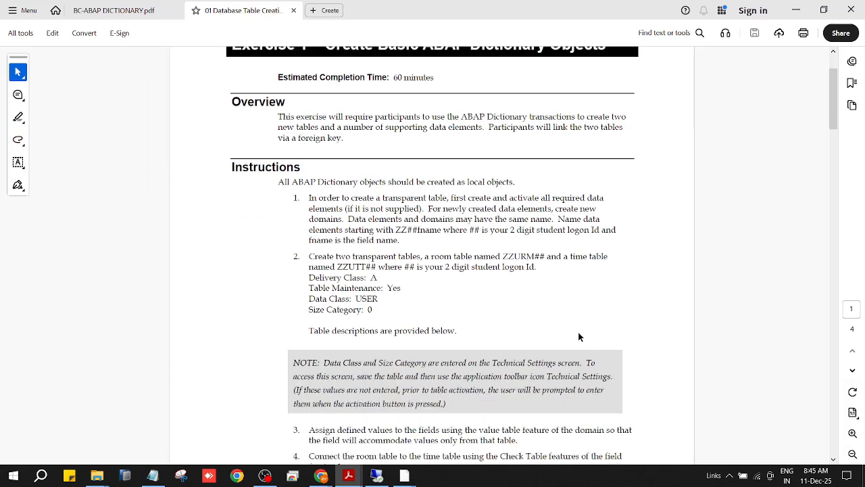
scroll(410, 350, down, 8)
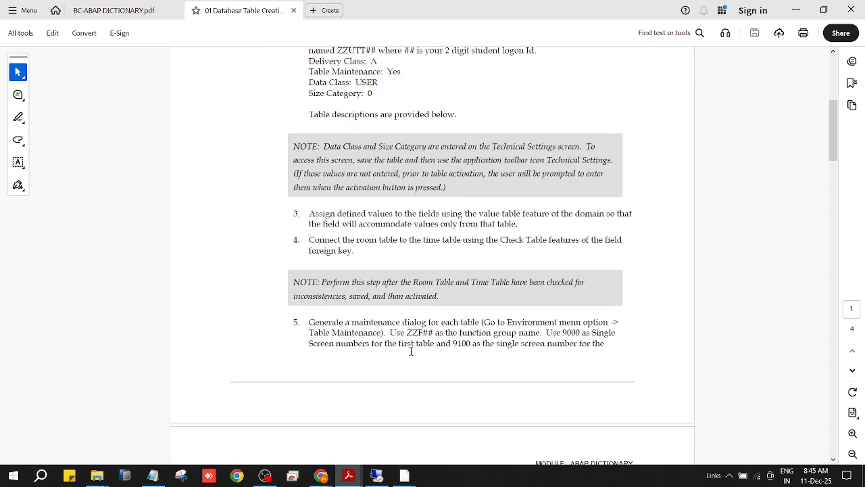
scroll(411, 350, up, 4)
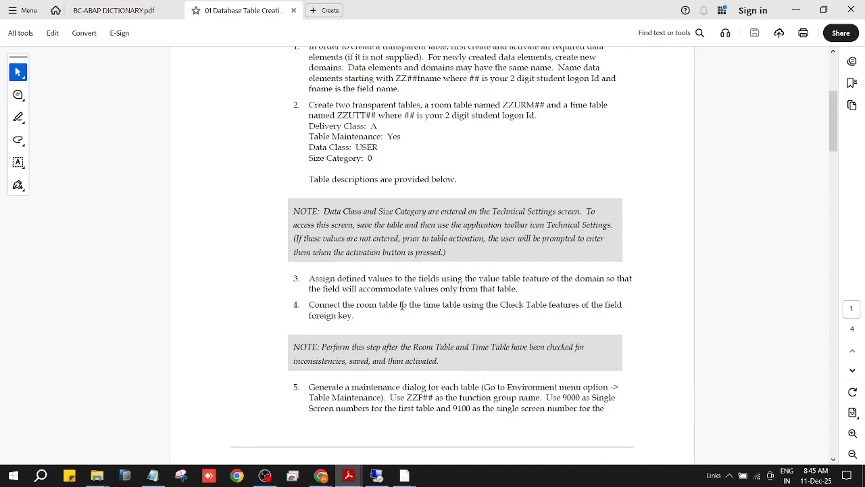
scroll(414, 327, down, 3)
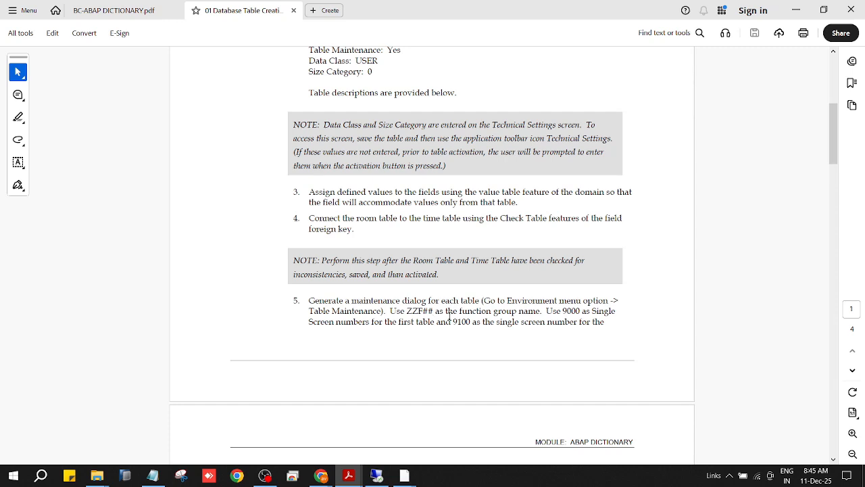
scroll(449, 316, down, 1)
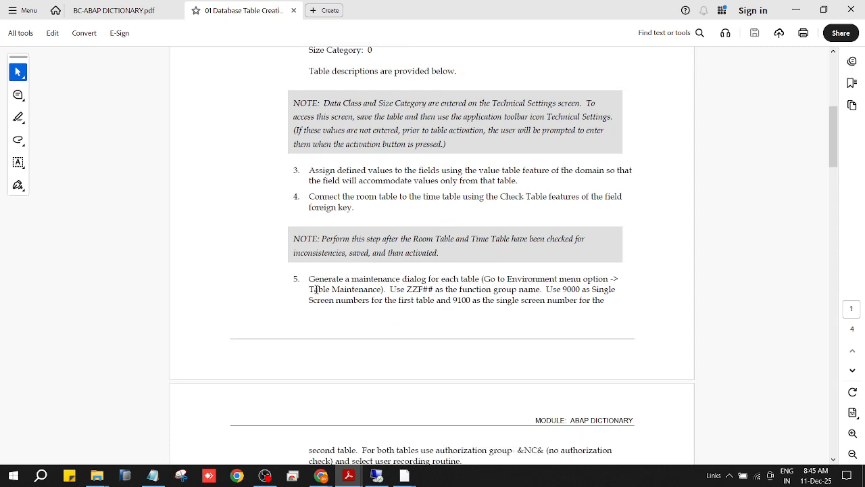
drag(316, 279, 590, 290)
click(493, 327)
click(324, 310)
drag(452, 300, 515, 300)
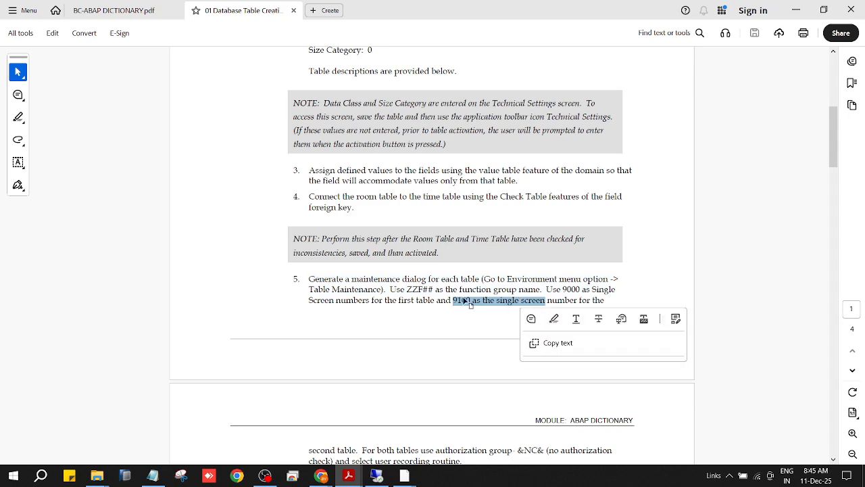
click(403, 328)
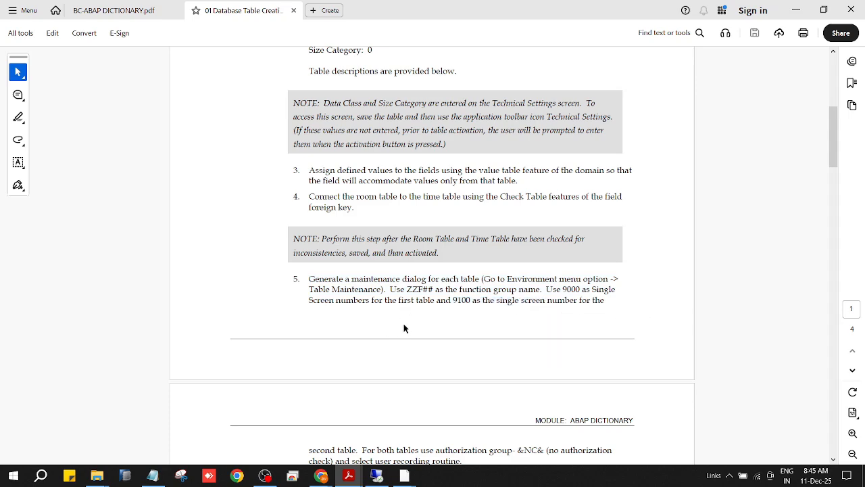
Highlight the &NC& authorization group and the full maintenance dialog instruction in task 5
scroll(404, 329, down, 3)
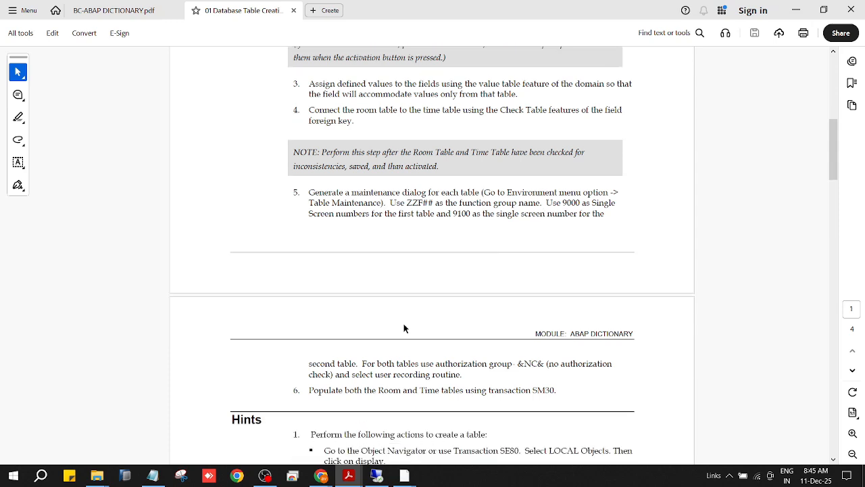
scroll(404, 328, down, 3)
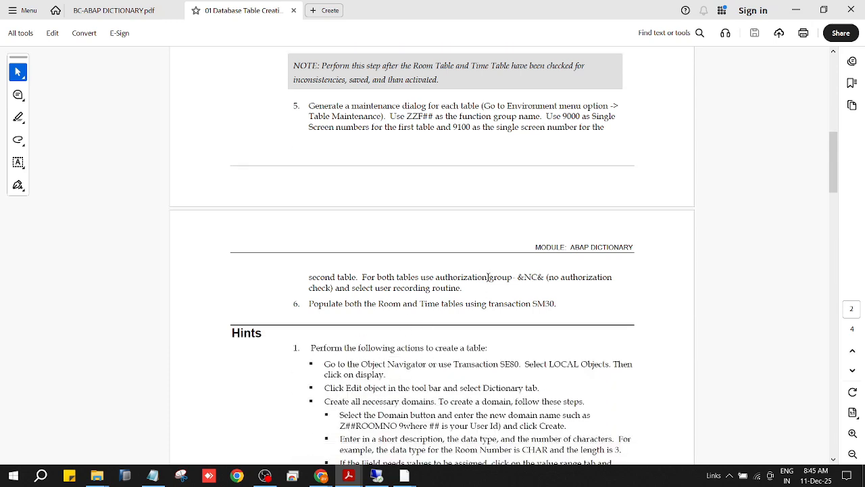
drag(518, 278, 541, 278)
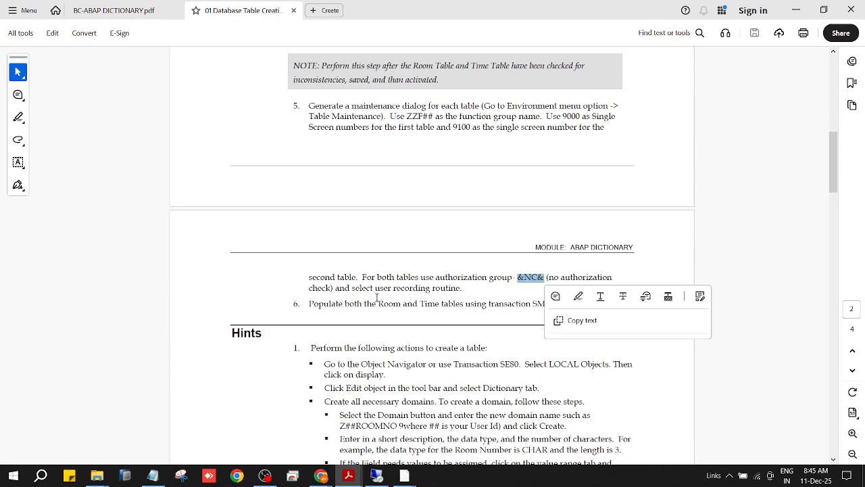
click(476, 291)
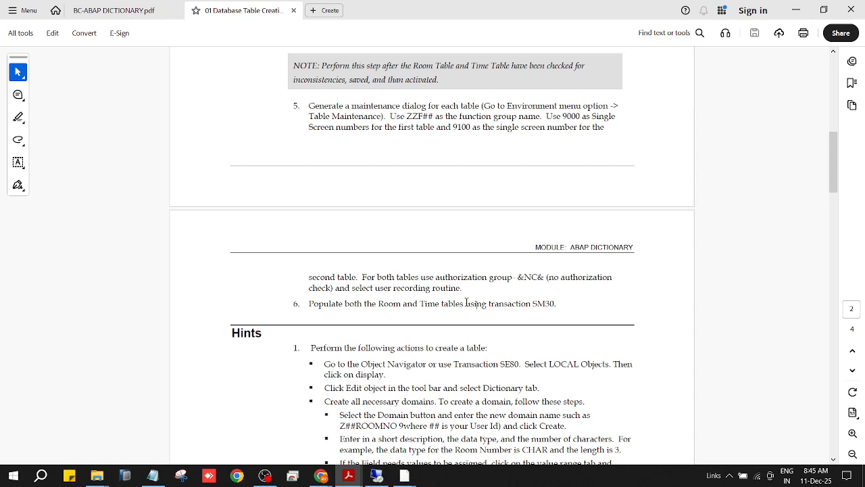
drag(309, 106, 462, 305)
click(406, 323)
Highlight task 6 on populating both the Room and Time tables using transaction SM30
drag(560, 304, 336, 297)
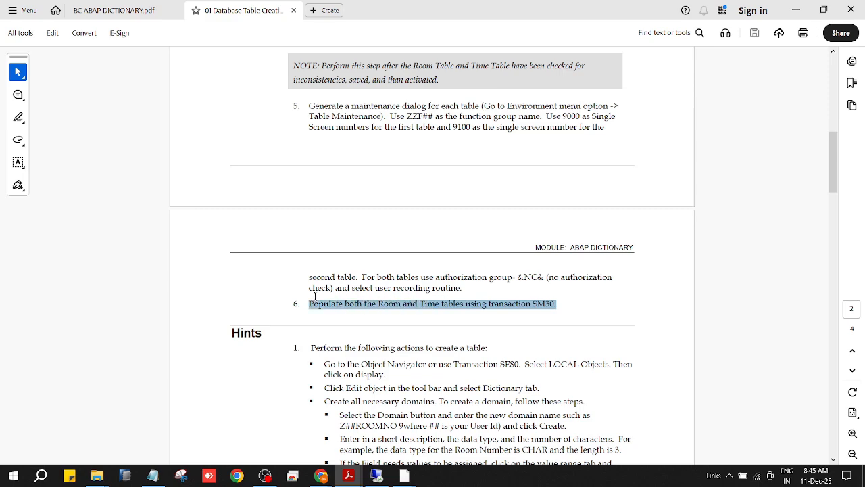
drag(314, 296, 315, 296)
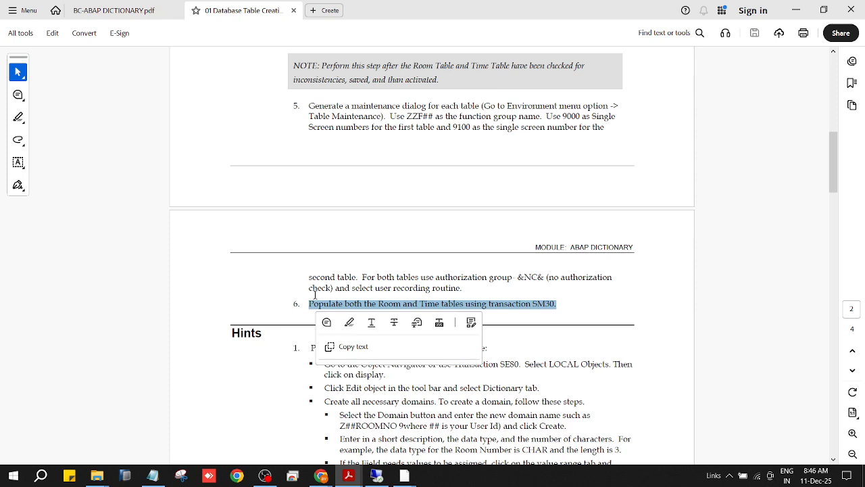
click(564, 306)
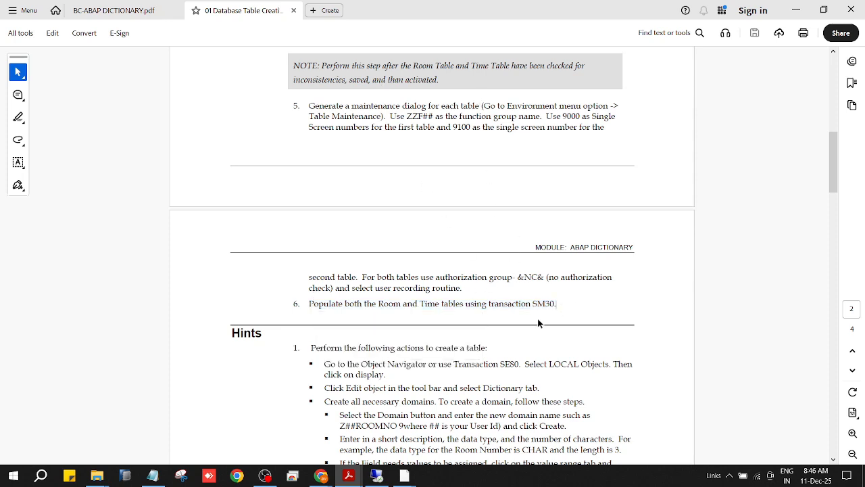
Examine the exercise's hints, room and time table definitions and foreign key assignments, and close only this PDF
scroll(539, 323, down, 3)
scroll(373, 295, down, 3)
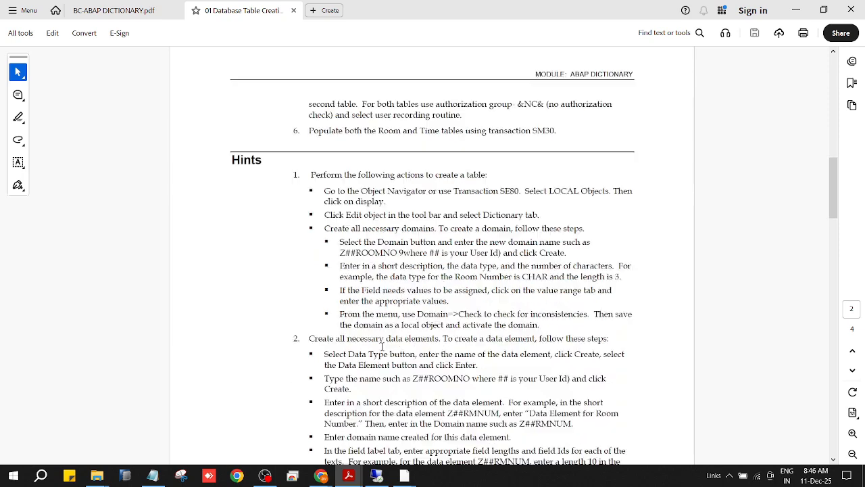
scroll(380, 292, down, 5)
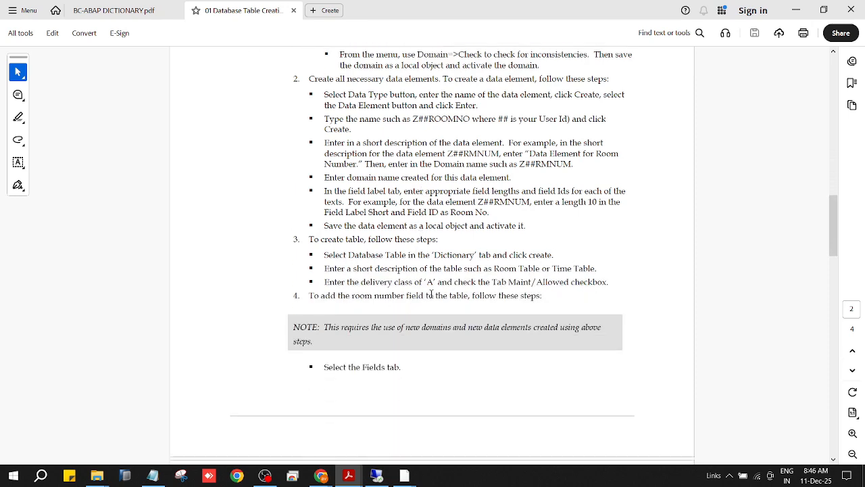
scroll(488, 300, down, 2)
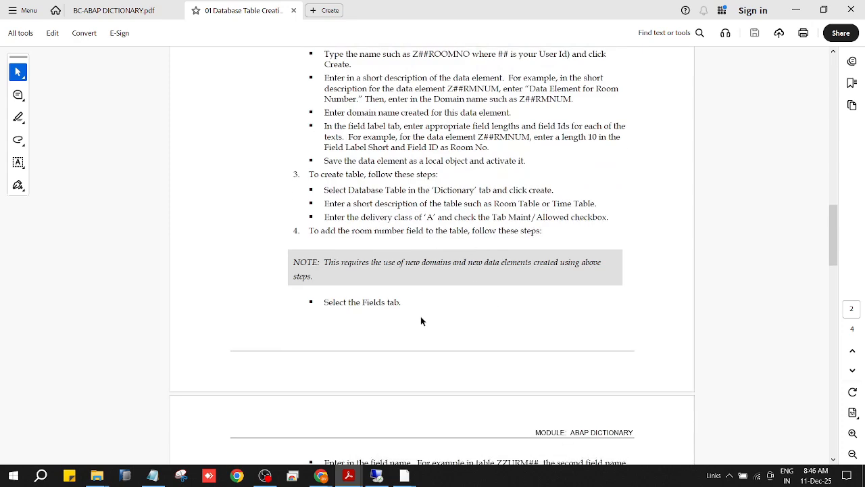
scroll(421, 317, down, 7)
scroll(420, 318, down, 3)
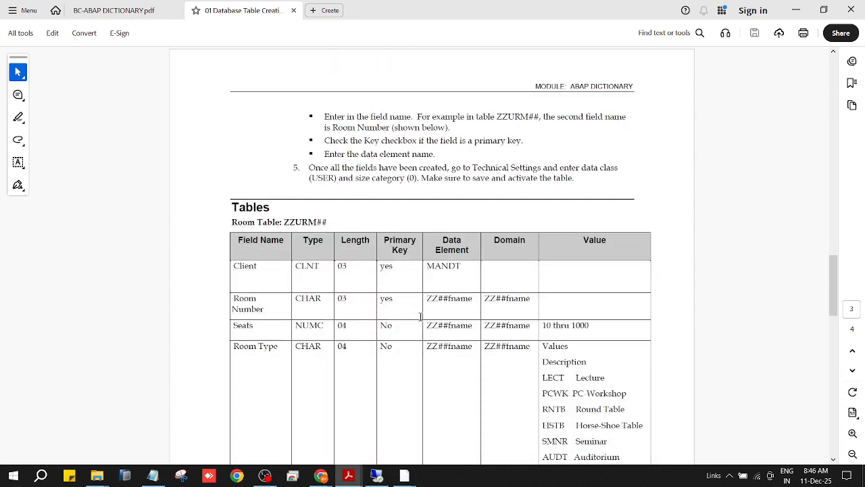
scroll(408, 298, down, 10)
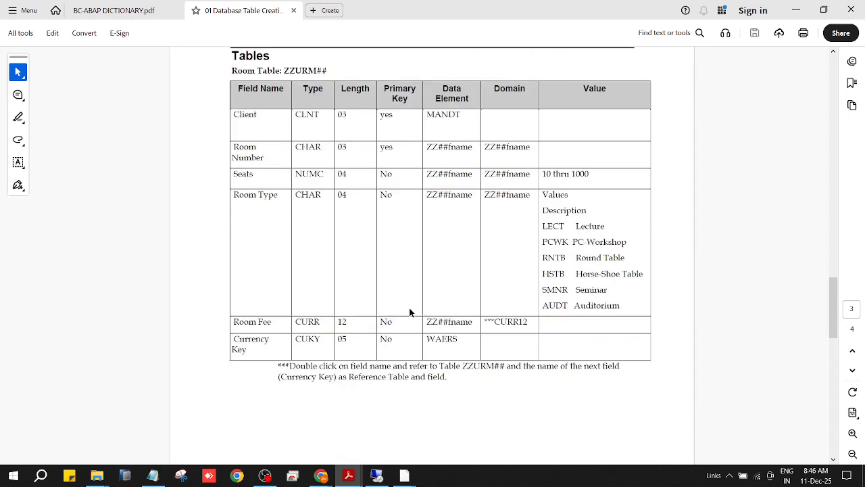
scroll(407, 310, down, 16)
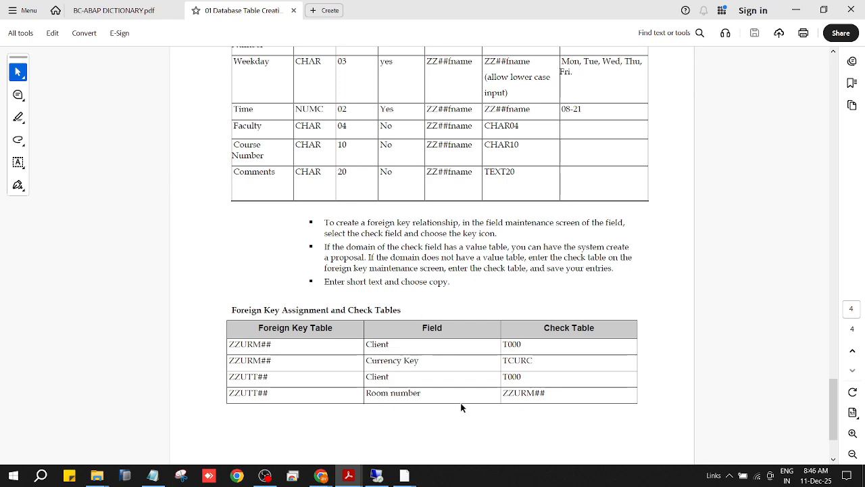
scroll(542, 364, down, 2)
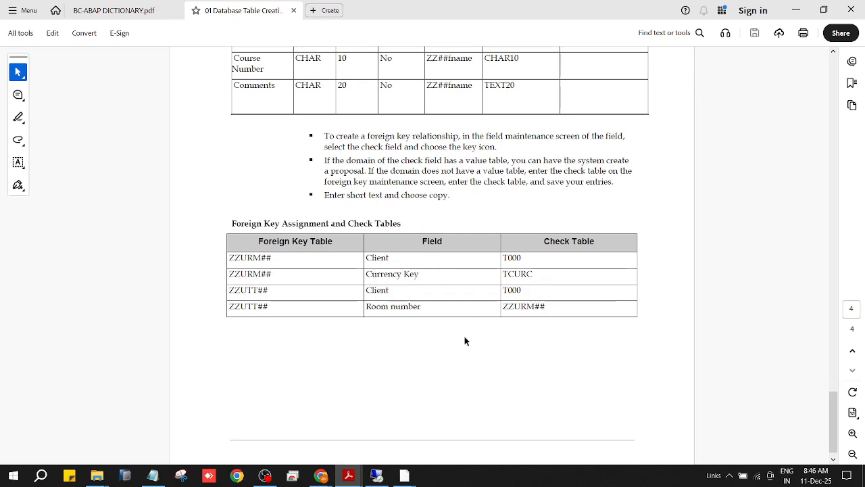
click(853, 11)
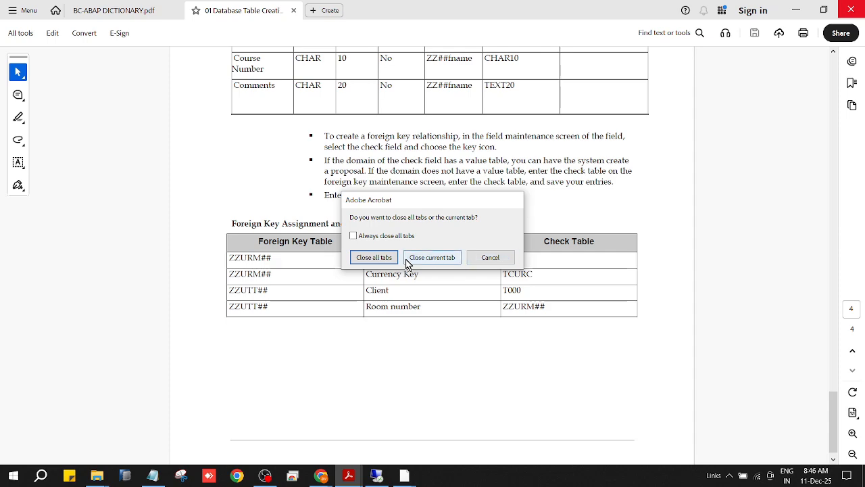
click(426, 259)
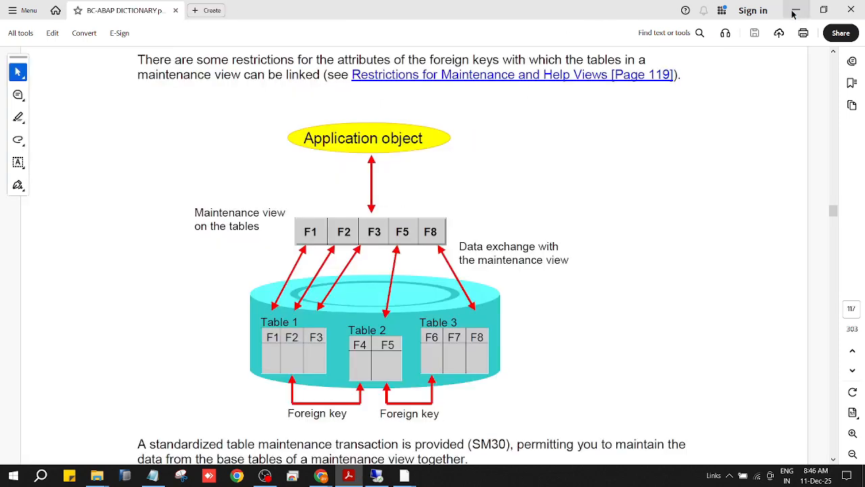
Minimize the PDF and add the line "Parameter Transaction : can be created using SE93" at the end of the ABAP Session Notes in Notepad
click(795, 10)
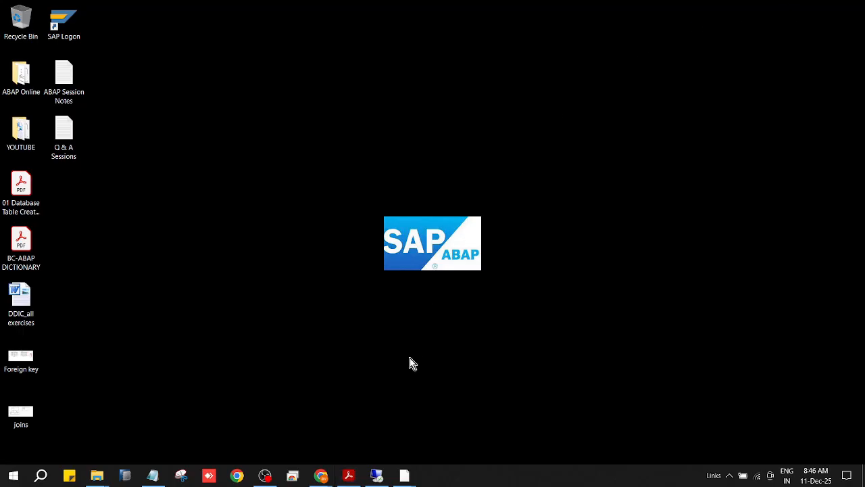
mouse_move(377, 475)
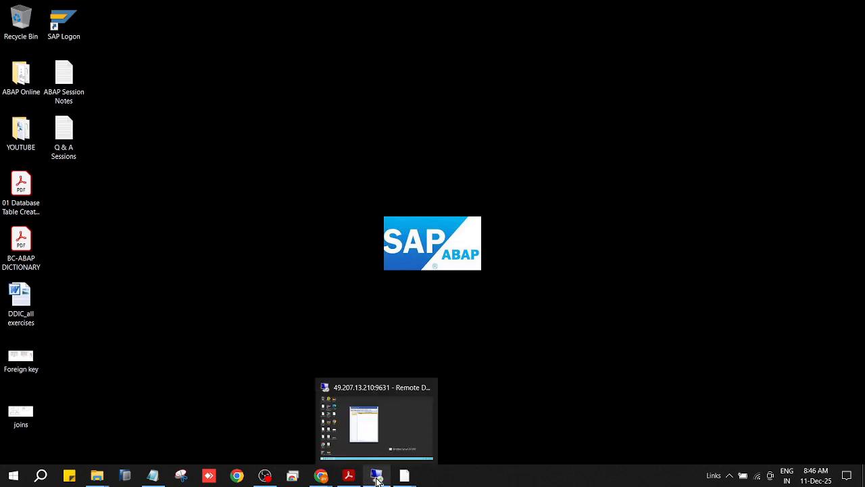
click(162, 468)
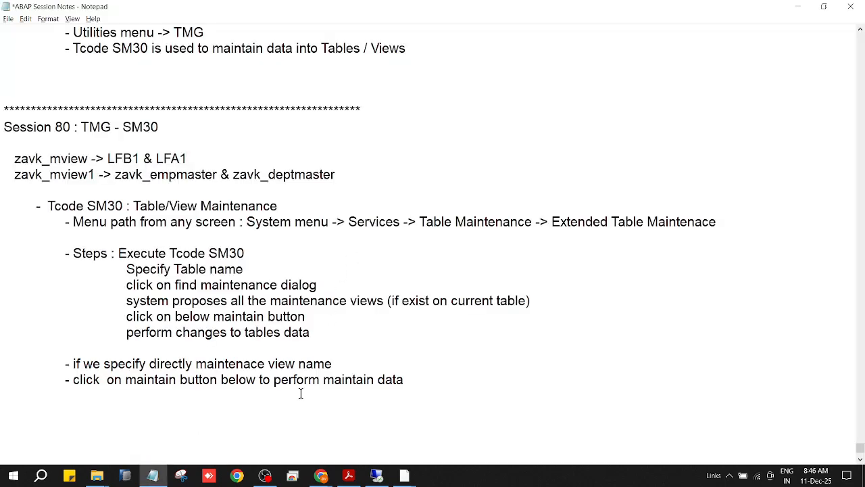
click(422, 382)
text(Parameter )
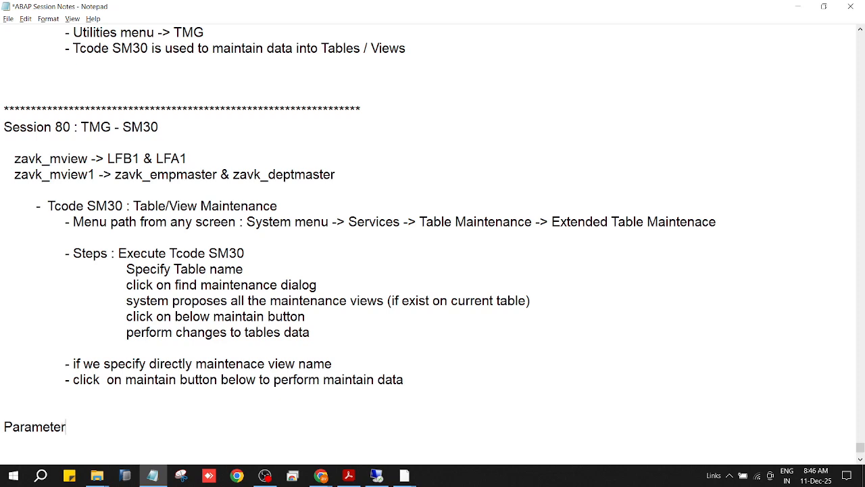
text(Transaction : )
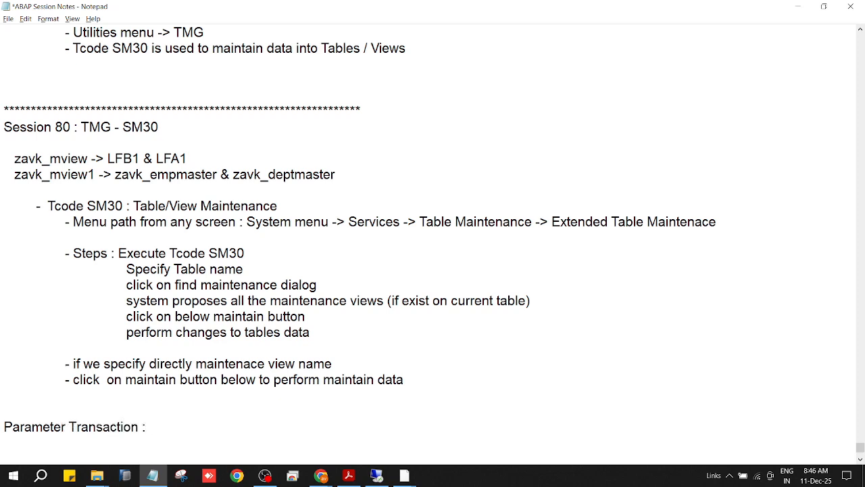
text(can eb)
key(BackSpace)
key(BackSpace)
text(be creat)
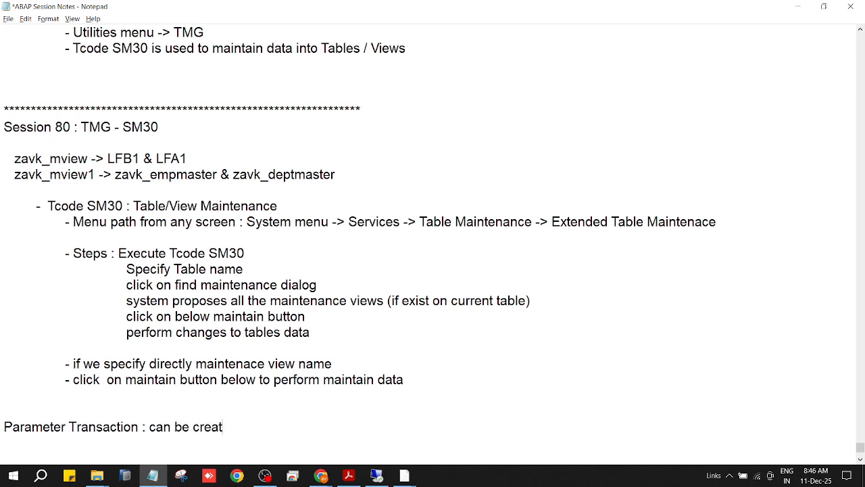
text(ed using SE)
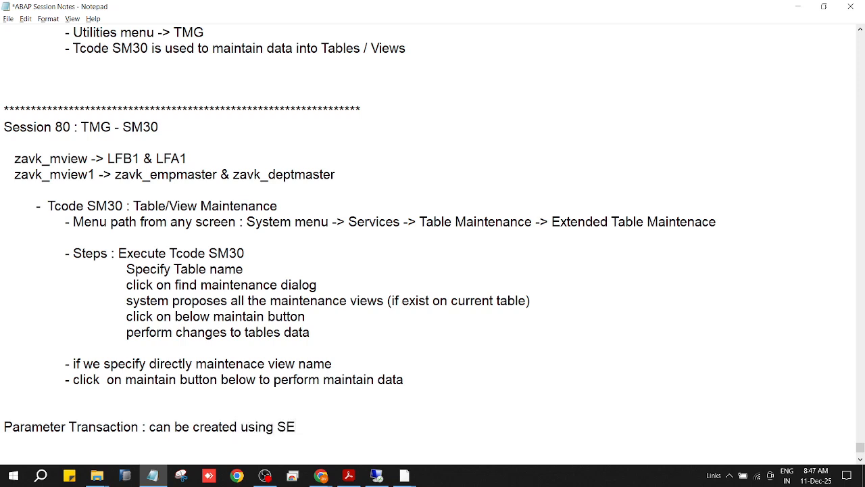
text(93)
Try to open transaction SE93 from the existing Maintain Table Views session in SAP and decline the detailed error description
click(376, 476)
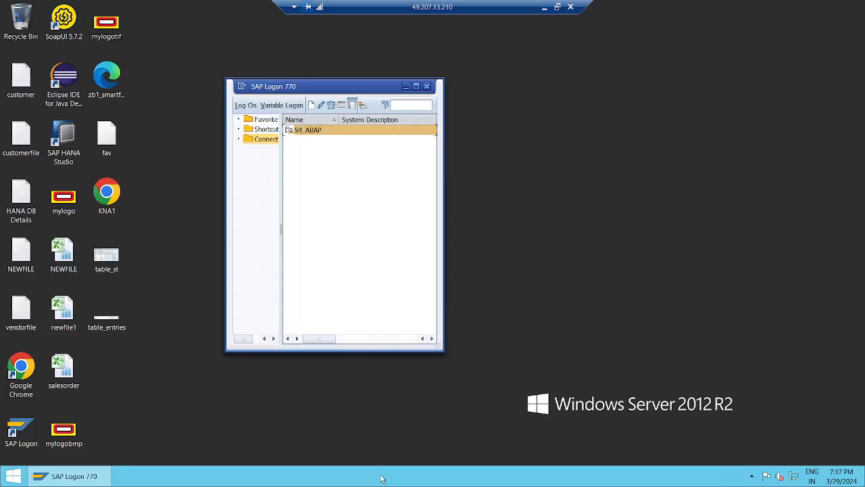
click(545, 7)
mouse_move(404, 477)
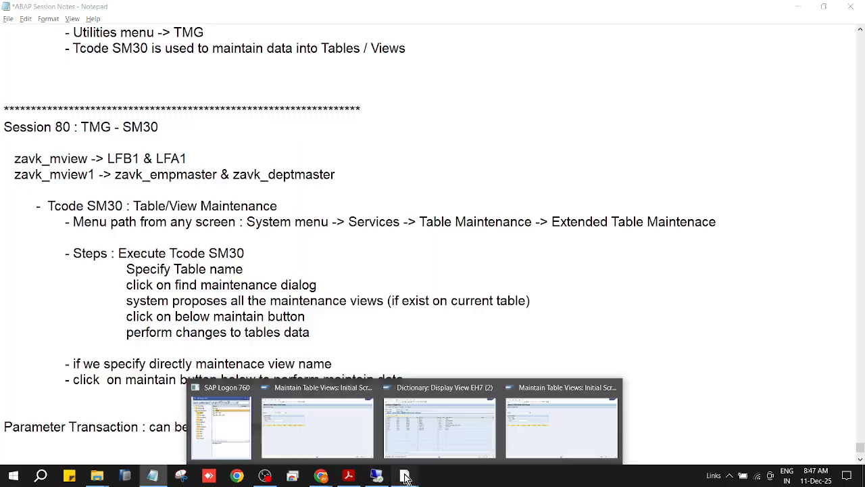
click(560, 428)
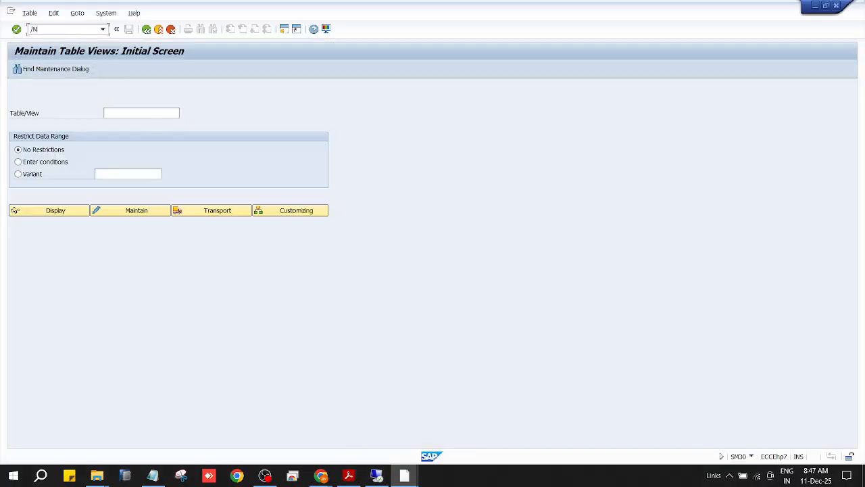
click(56, 33)
text(/NSE93)
key(Return)
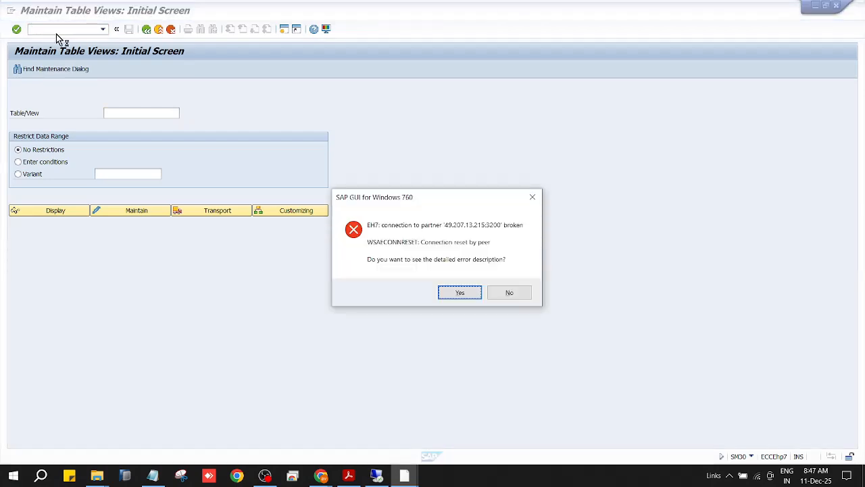
click(517, 296)
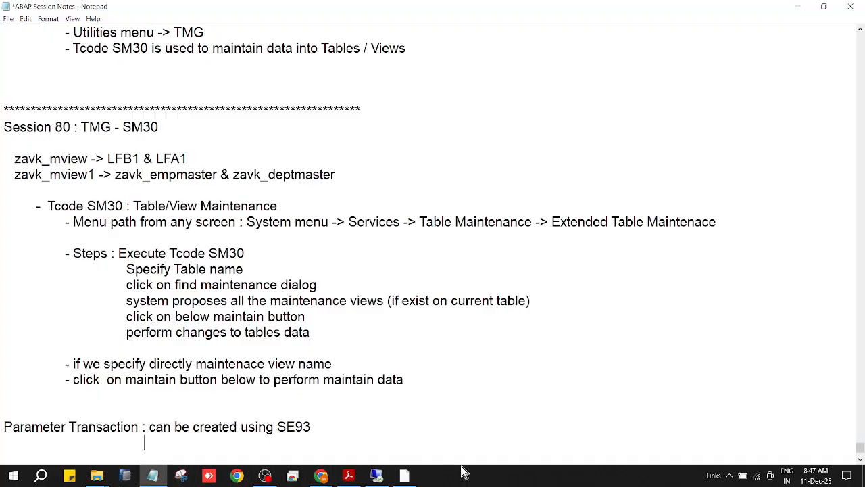
Clear the open windows to the desktop and launch SAP Logon
key(super+d)
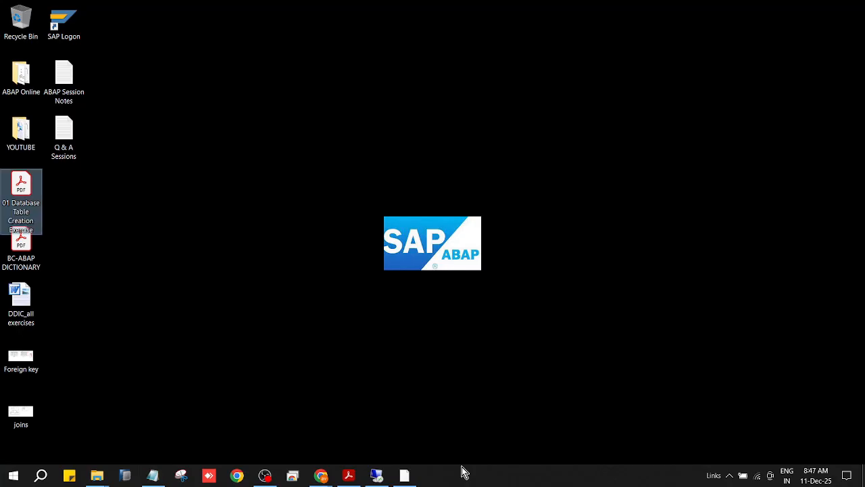
click(65, 27)
double_click(66, 27)
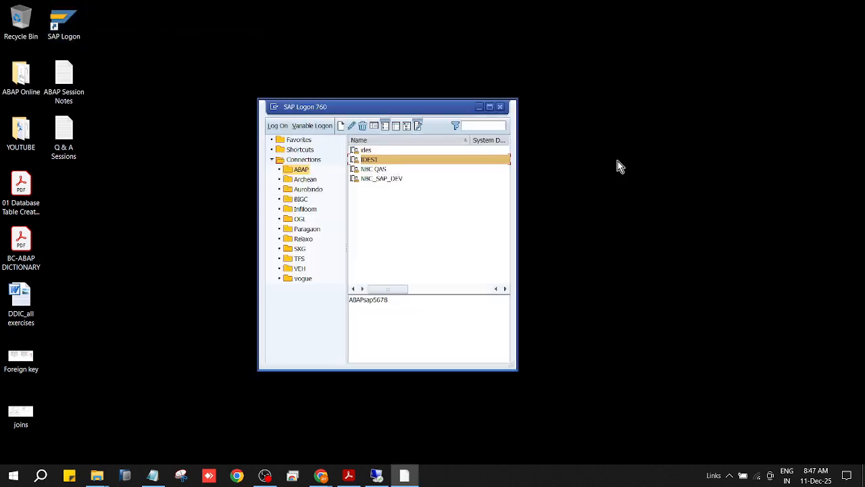
click(623, 164)
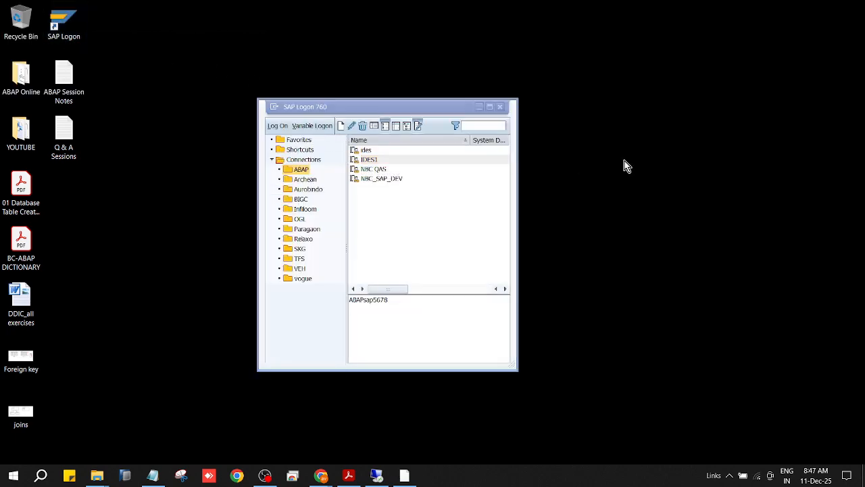
Switch the computer's Wi-Fi connection to the OnePlus Nord CE 2 Lite 5G network
click(759, 479)
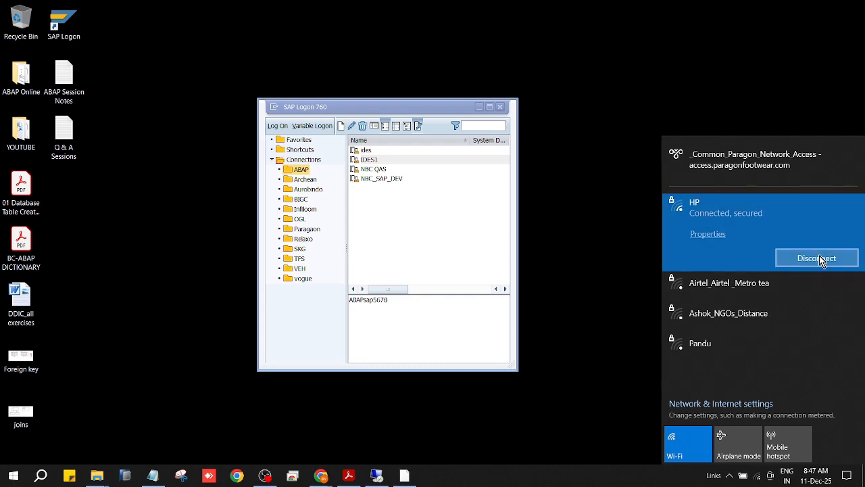
click(610, 283)
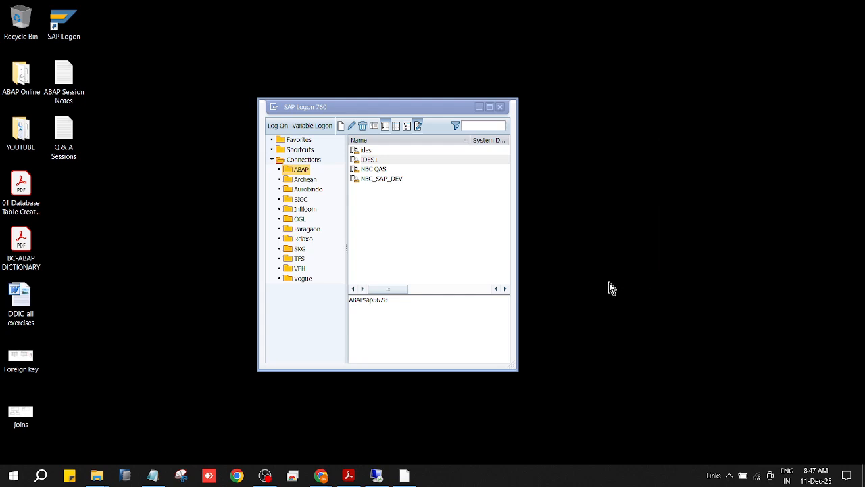
click(758, 477)
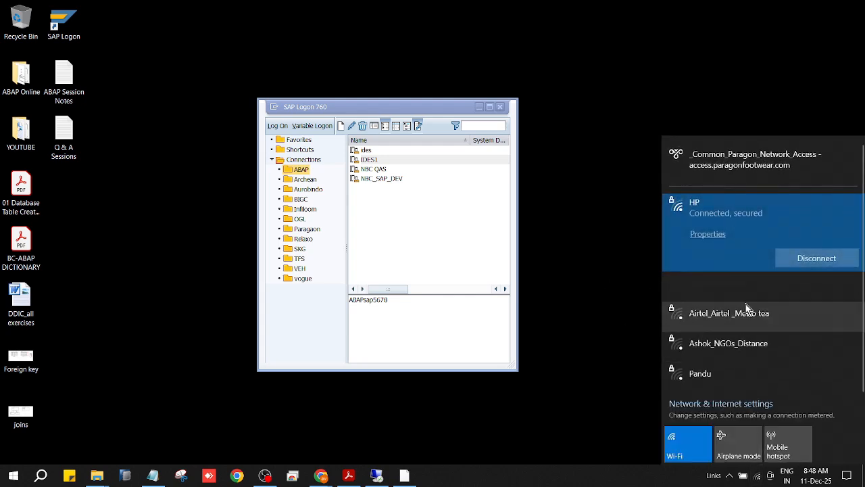
click(757, 284)
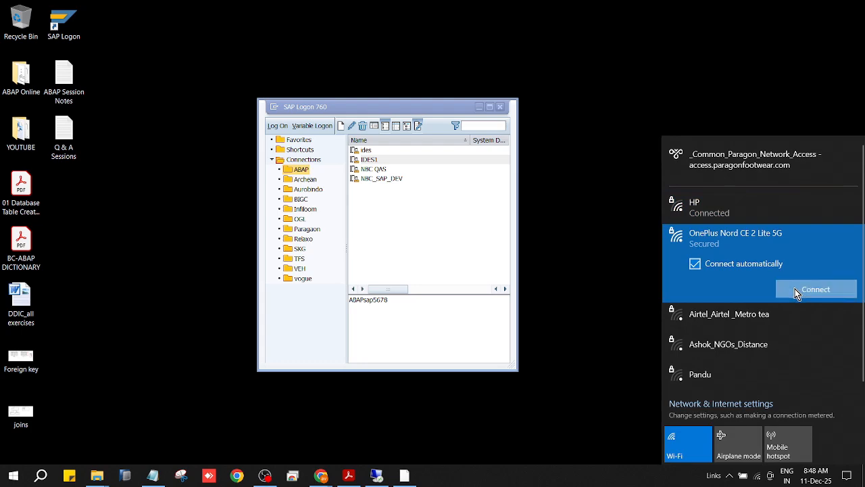
click(795, 288)
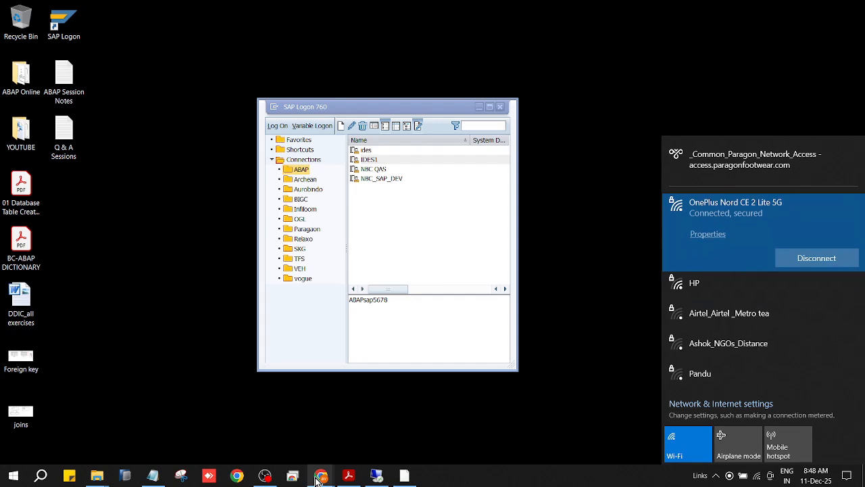
mouse_move(323, 477)
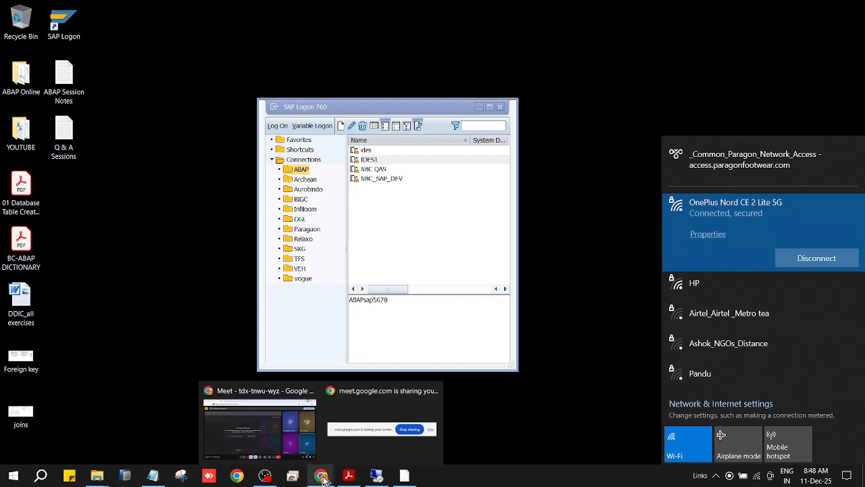
click(558, 245)
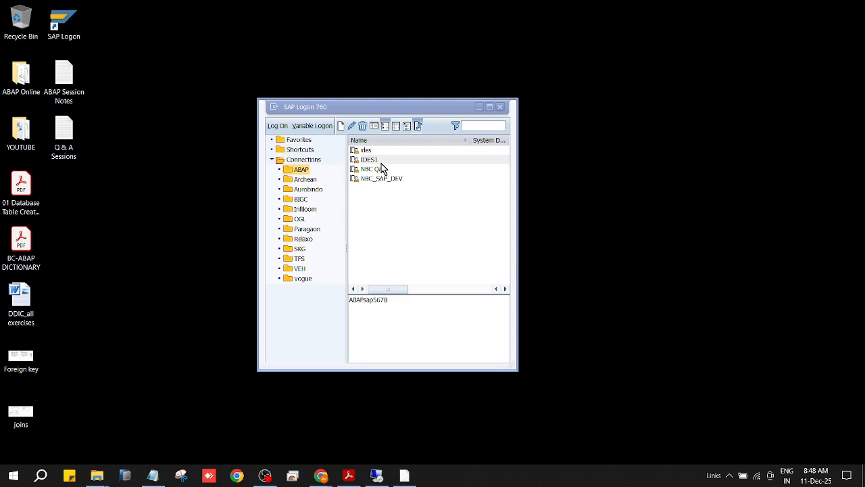
Try to connect to the S4_ABAP system in the remote desktop's SAP Logon, and minimize the remote session
click(376, 479)
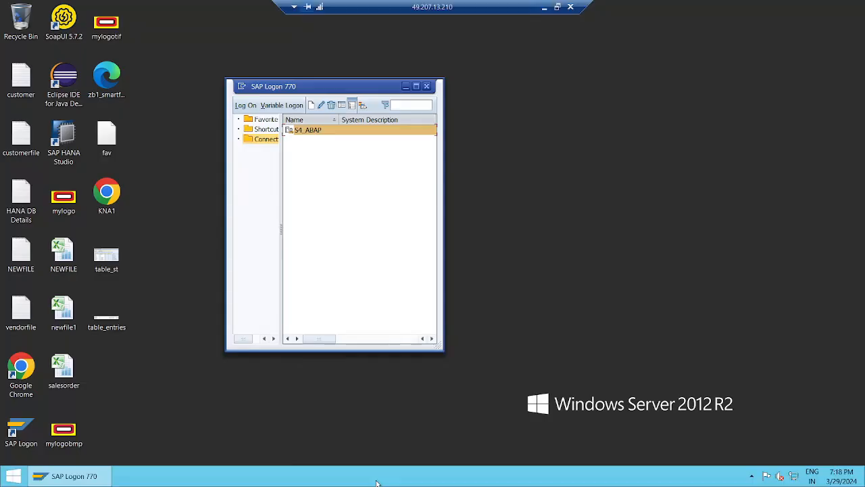
double_click(326, 132)
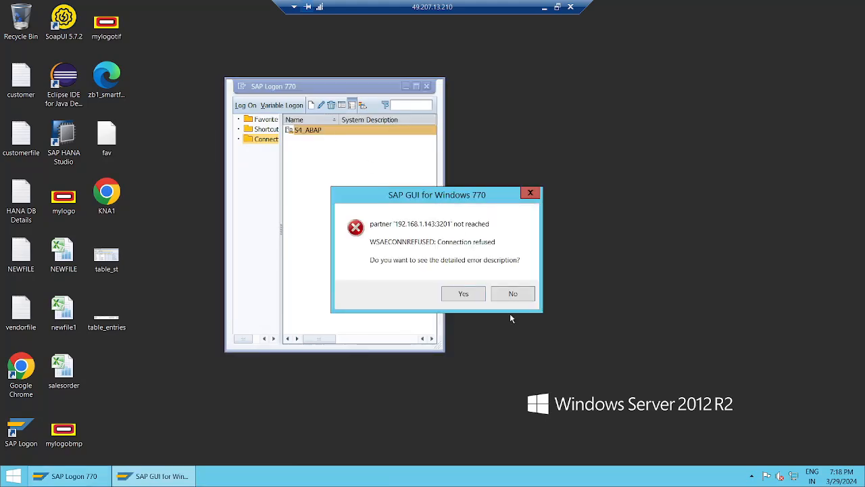
click(512, 294)
click(544, 7)
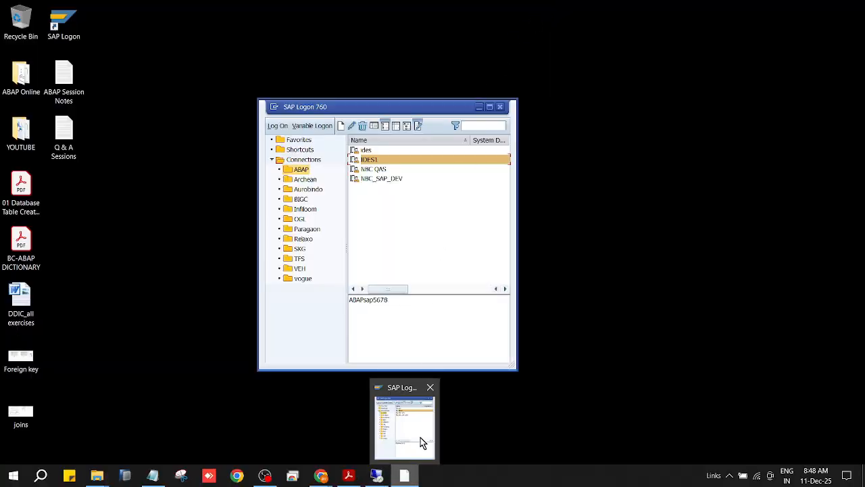
Log on to IDES1 client 800 as user abap with the account password, continuing this logon and ending any others
double_click(369, 162)
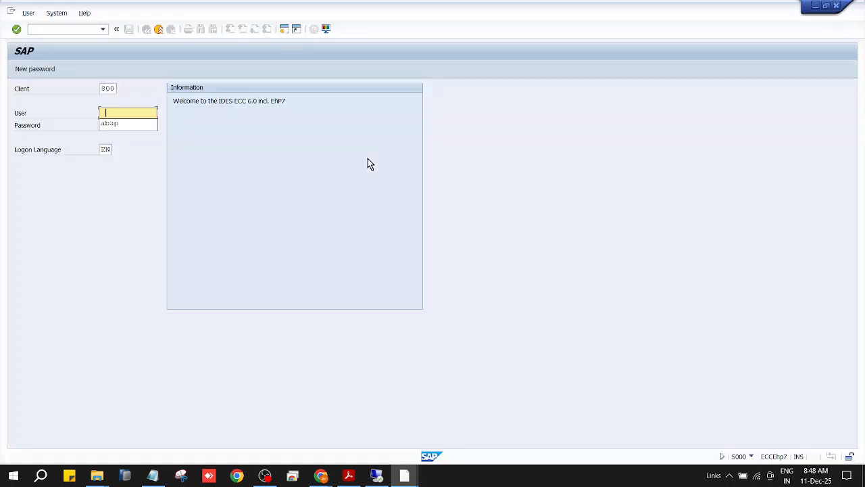
click(125, 126)
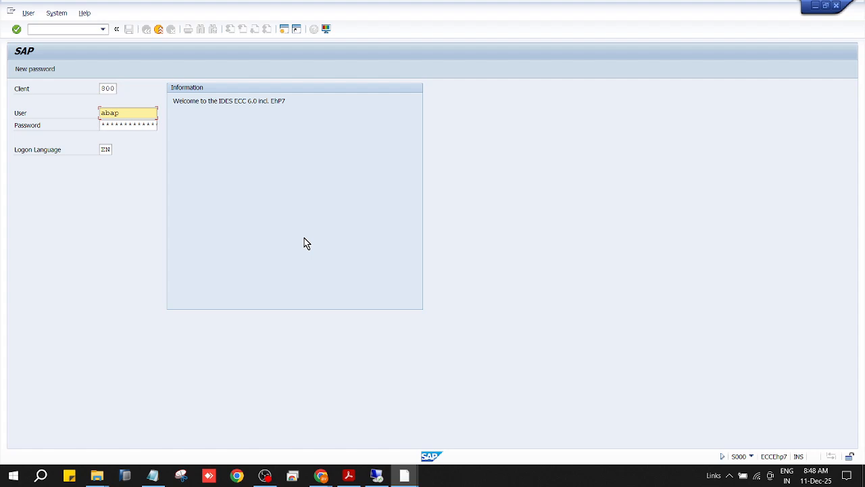
key(Tab)
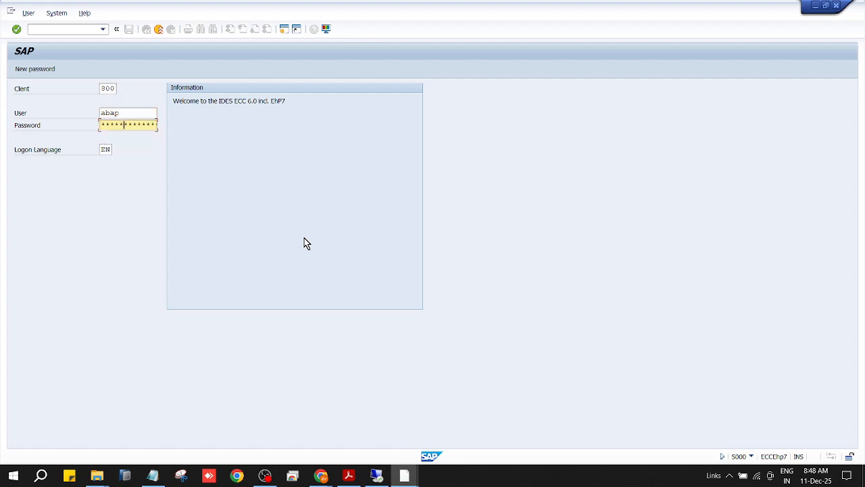
key(Return)
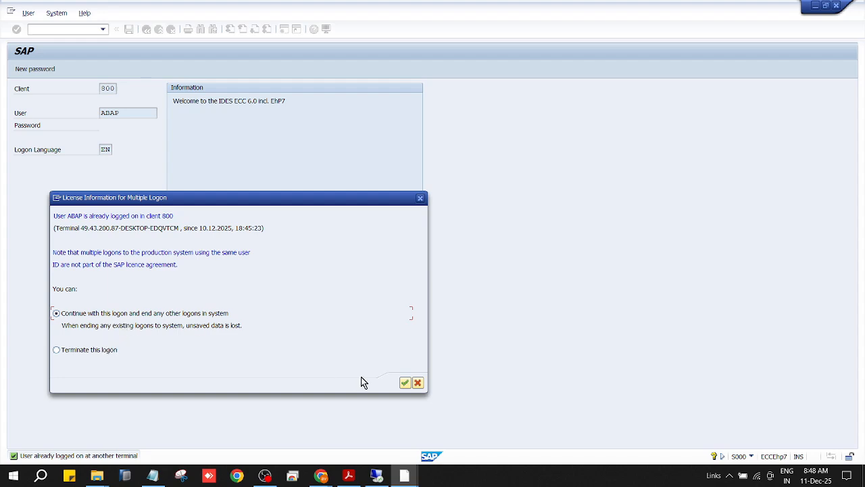
click(405, 383)
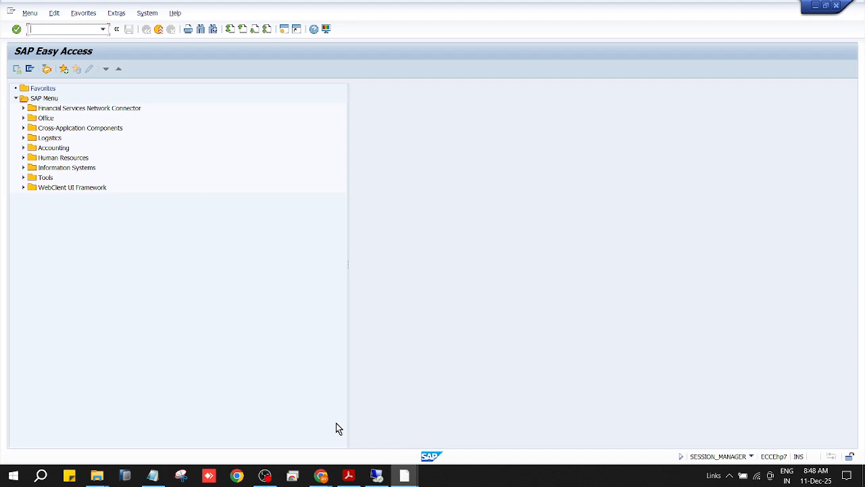
Open transaction SE93 from SAP Easy Access
mouse_move(413, 479)
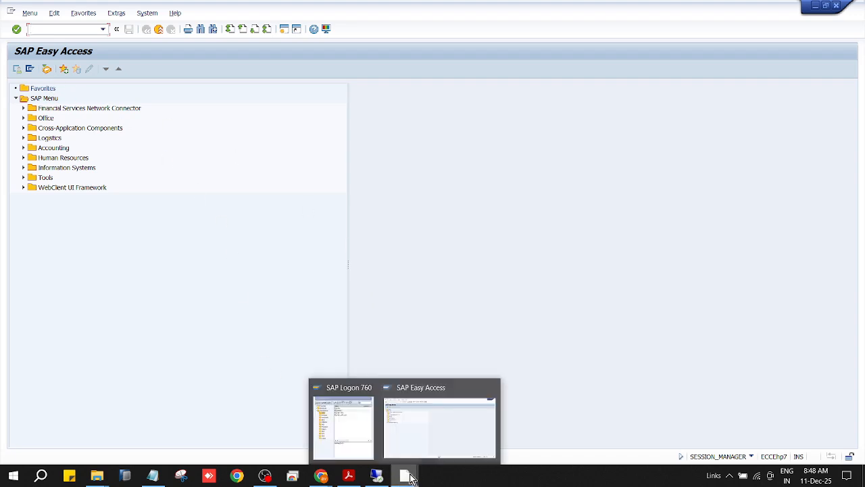
click(429, 435)
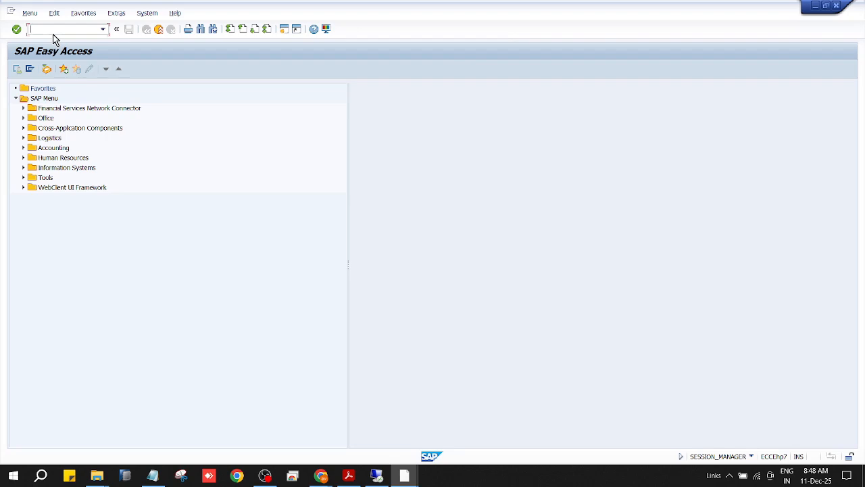
text(se93)
key(Return)
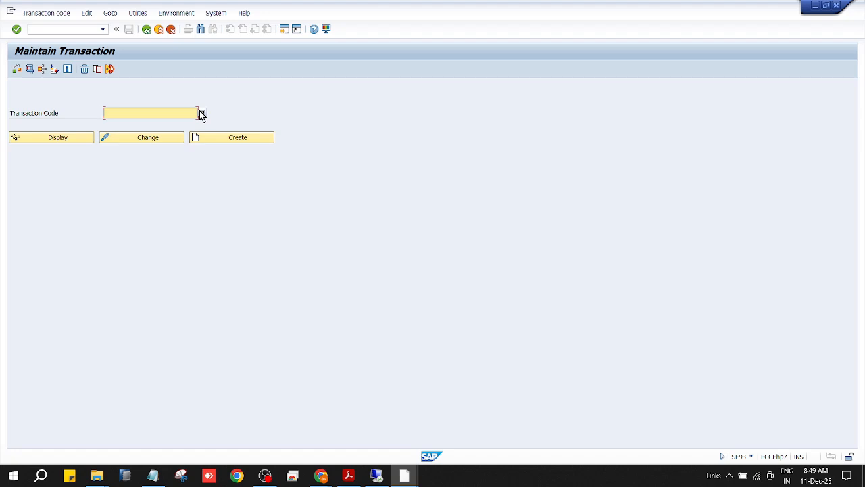
Try to create transaction code ZTCODE with short text "parameter transaction" as a transaction with parameters, and leave the creation dialog
text(ztcode)
click(269, 138)
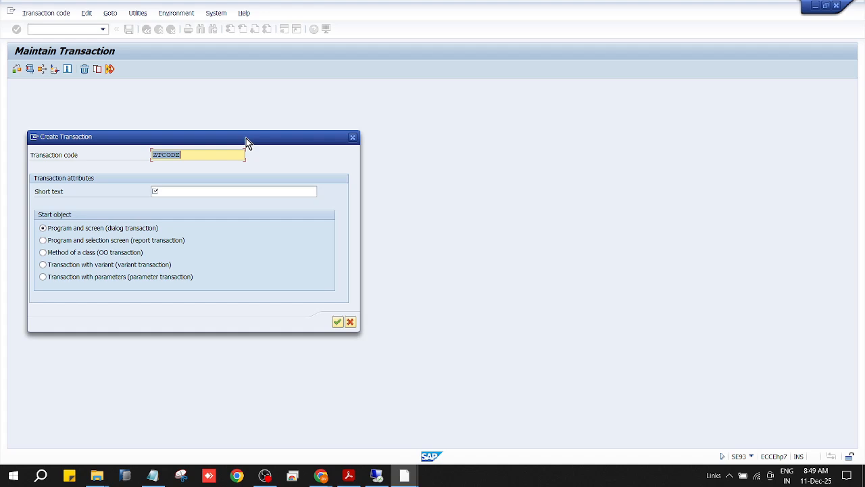
drag(246, 141, 442, 80)
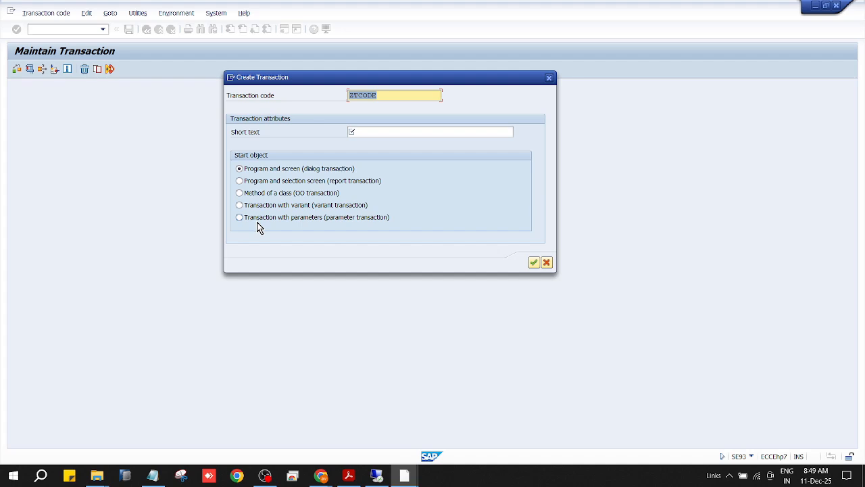
click(376, 133)
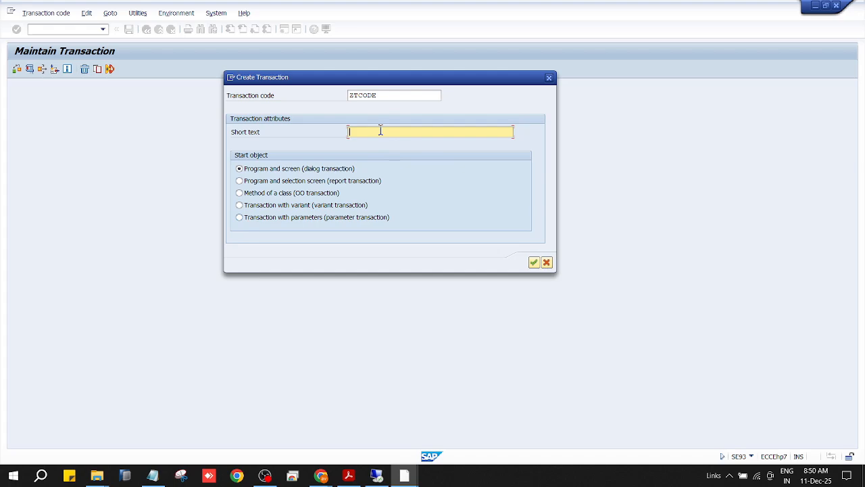
text(parameter transaction)
click(255, 217)
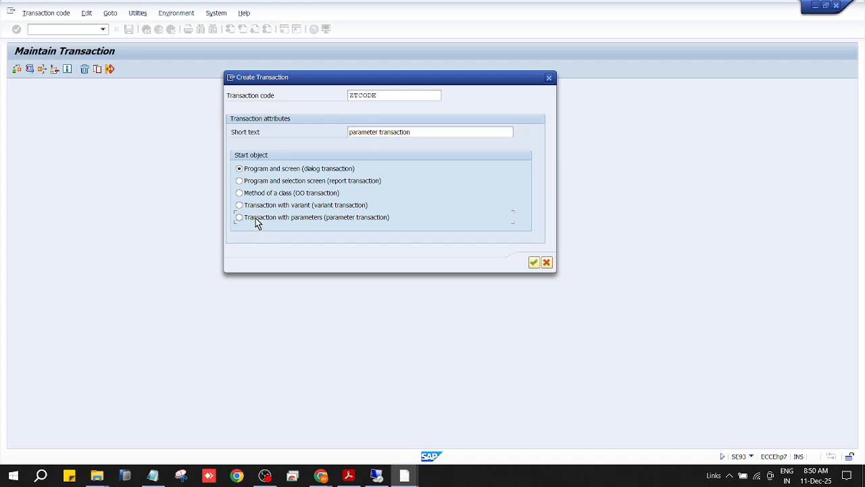
click(533, 264)
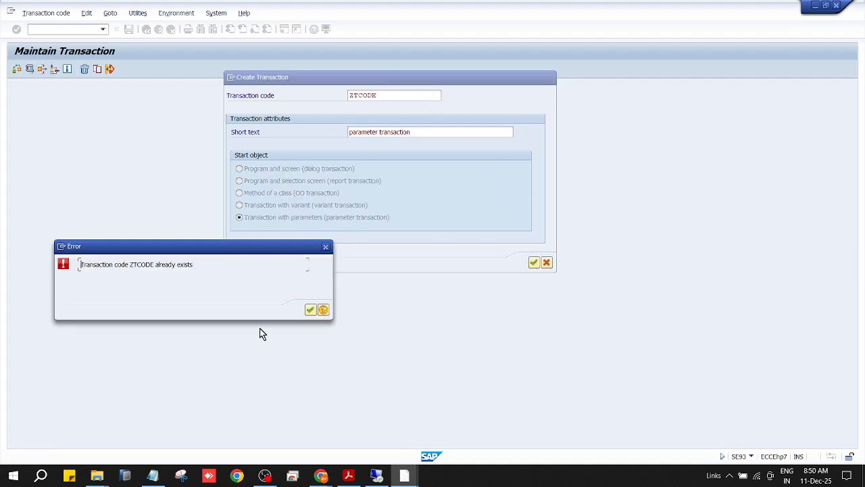
click(311, 313)
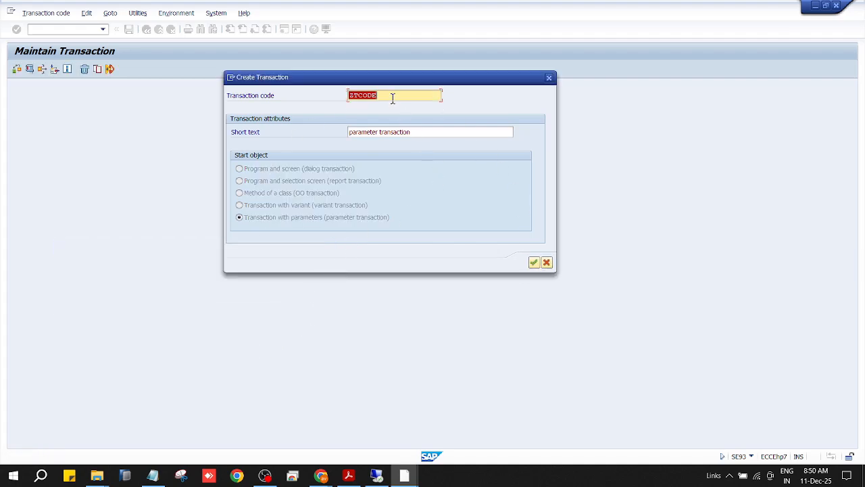
click(547, 263)
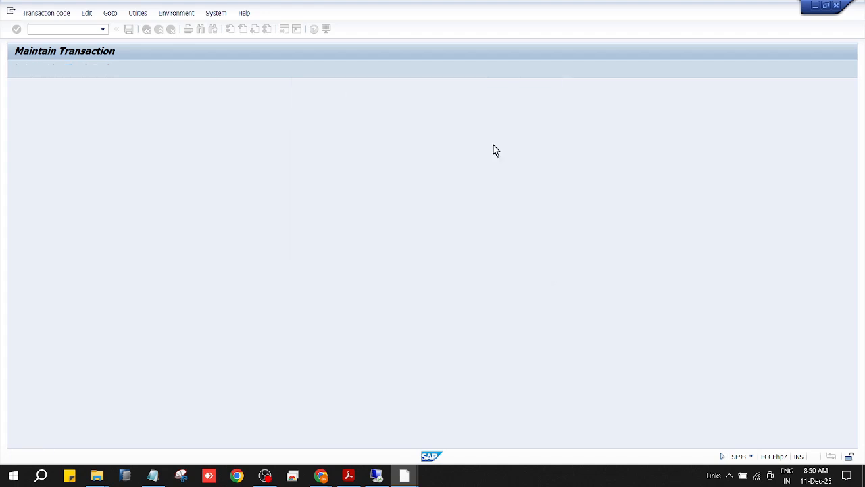
Start creating transaction code ZMAINT_EMPMASTER with short text "parameter transaction" as a transaction with parameters
text(z)
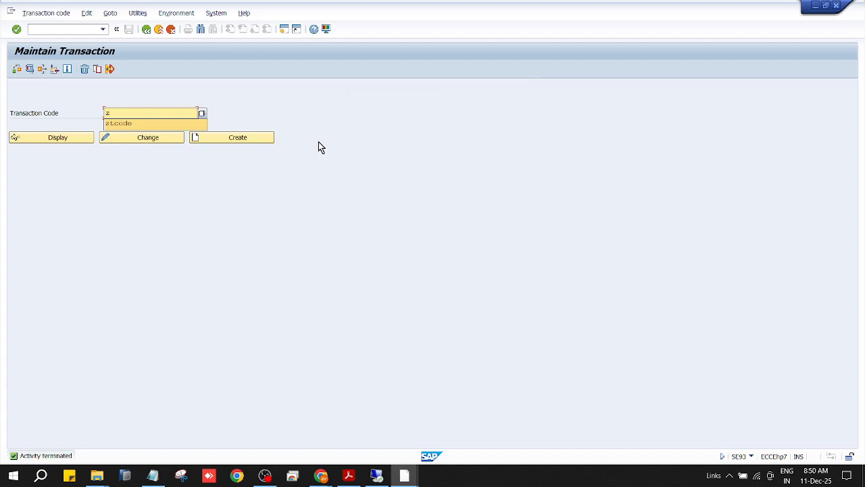
text(main)
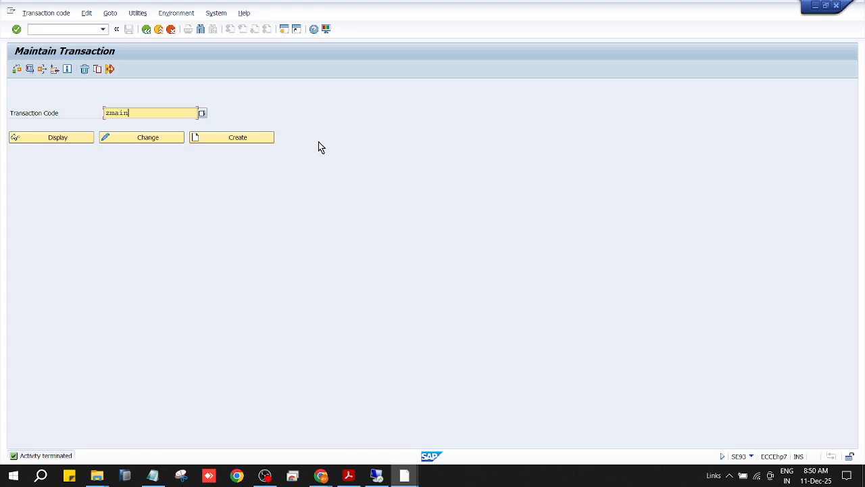
text(t_empmaster)
click(273, 140)
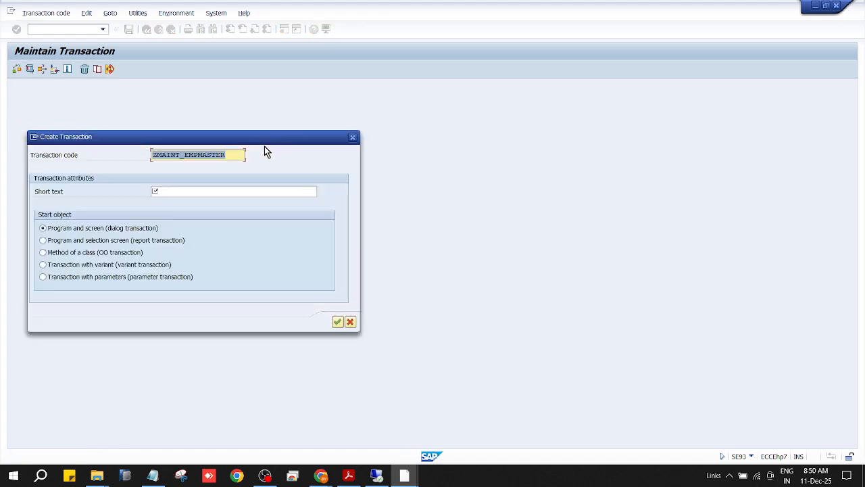
click(180, 195)
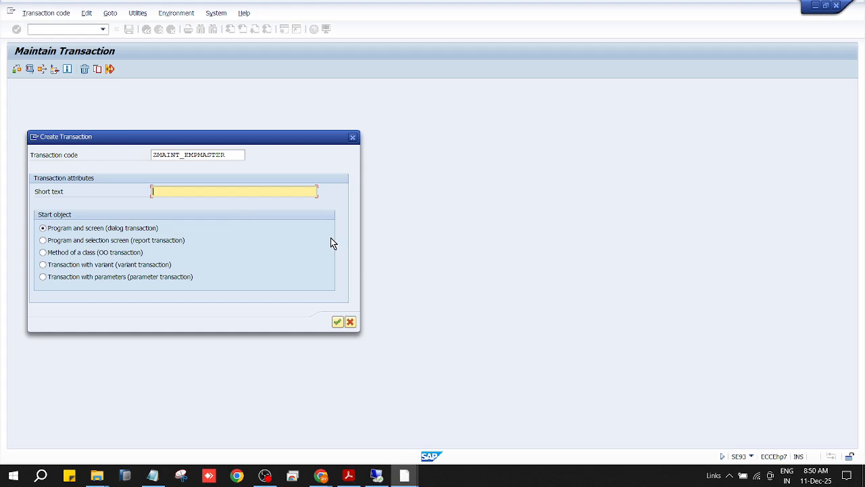
text(par)
key(Down)
key(Return)
click(96, 277)
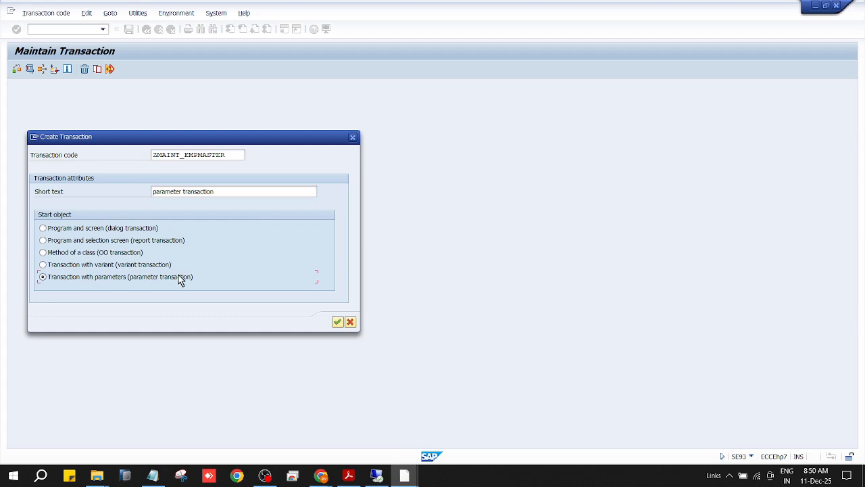
click(337, 322)
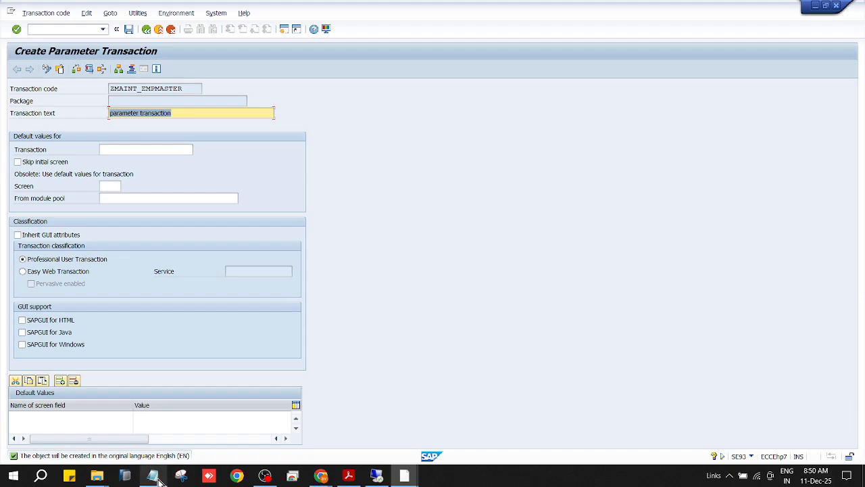
Switch to the ABAP Session Notes in Notepad and add "SE93 tcode is used to maintain transaction" under Parameter Transaction
mouse_move(157, 481)
click(183, 453)
scroll(448, 264, down, 5)
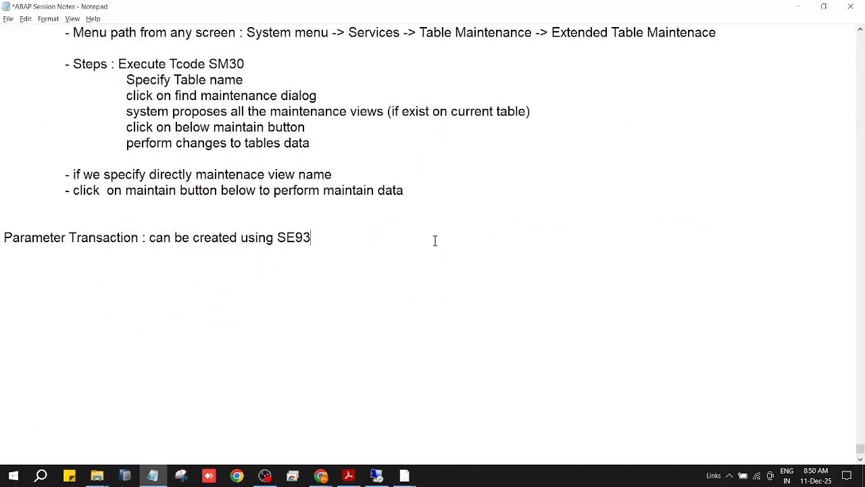
key(Return)
key(Tab)
key(Tab)
text(SE93 tcode is used)
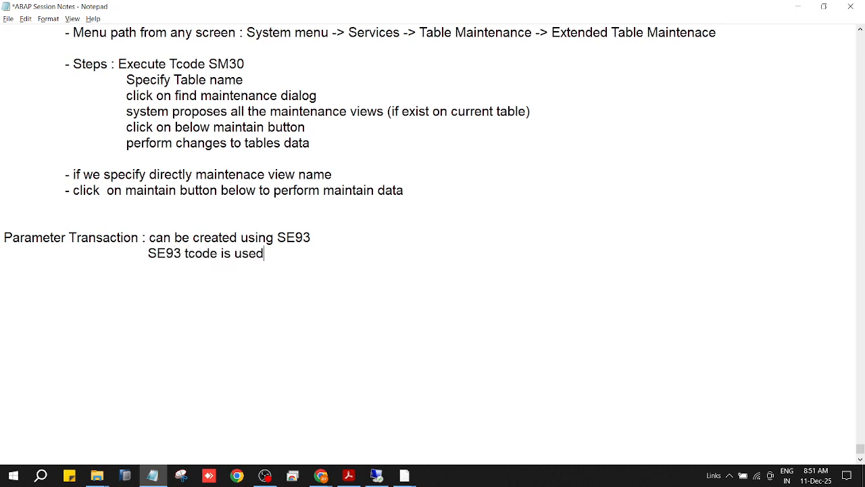
text( to maintain)
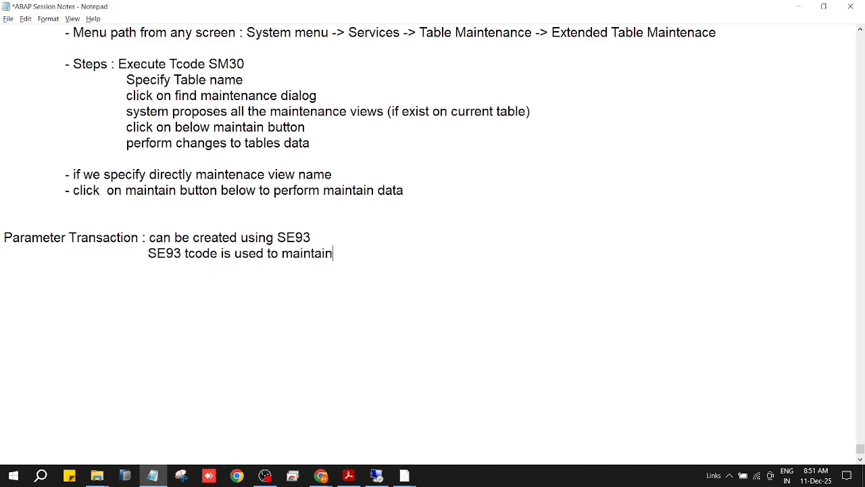
text( transaction)
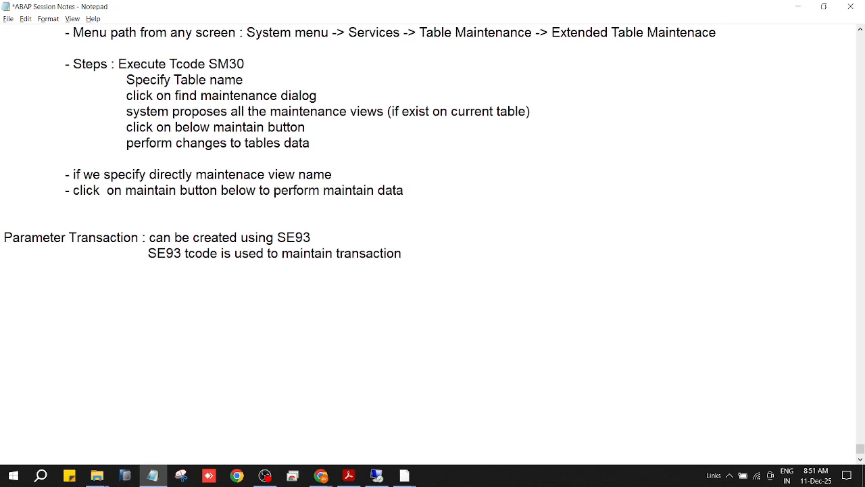
key(Return)
Return to the Create Parameter Transaction window in SAP and set SM30 as the default-values transaction
mouse_move(381, 478)
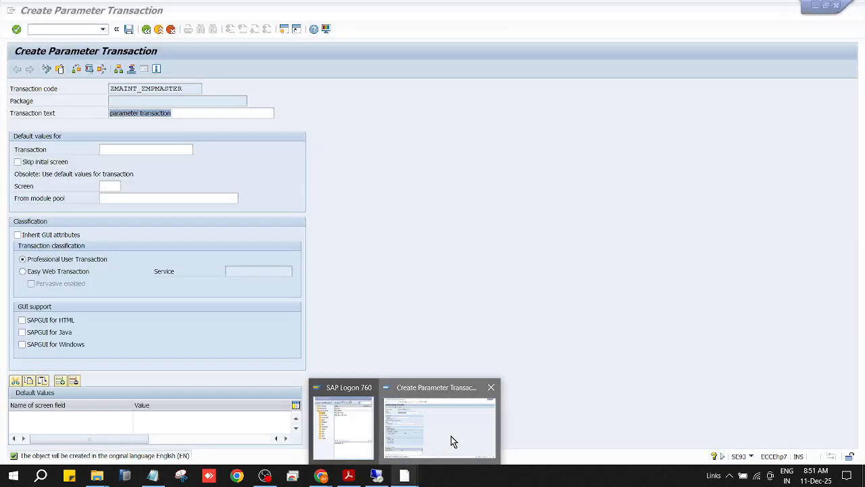
click(450, 438)
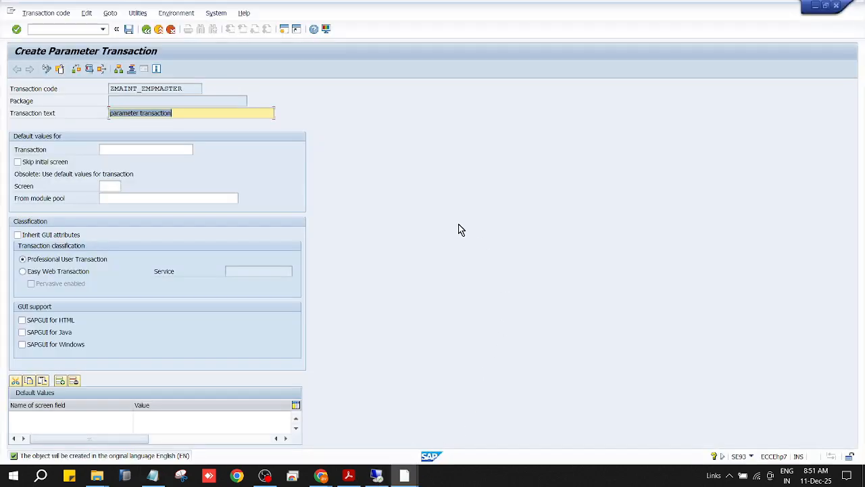
click(164, 151)
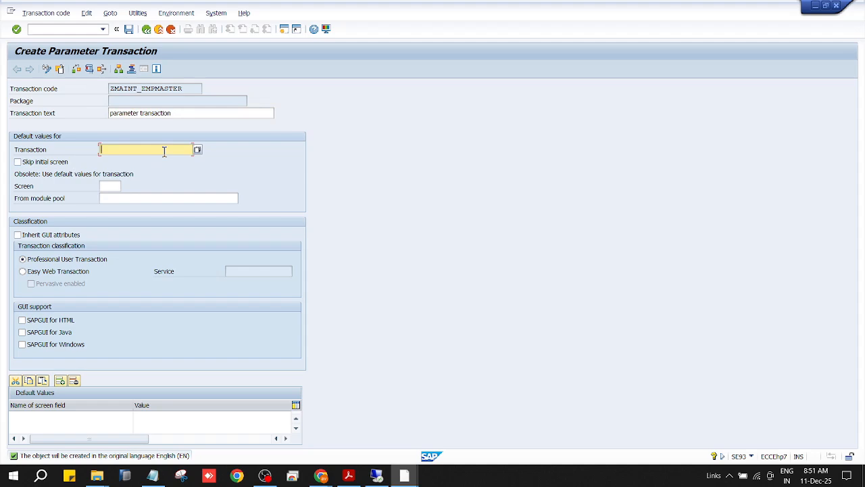
text(sm30)
Try to set screen 1 and module pool ZM_EMPMASTER for the parameter transaction and list the available screen fields
click(113, 188)
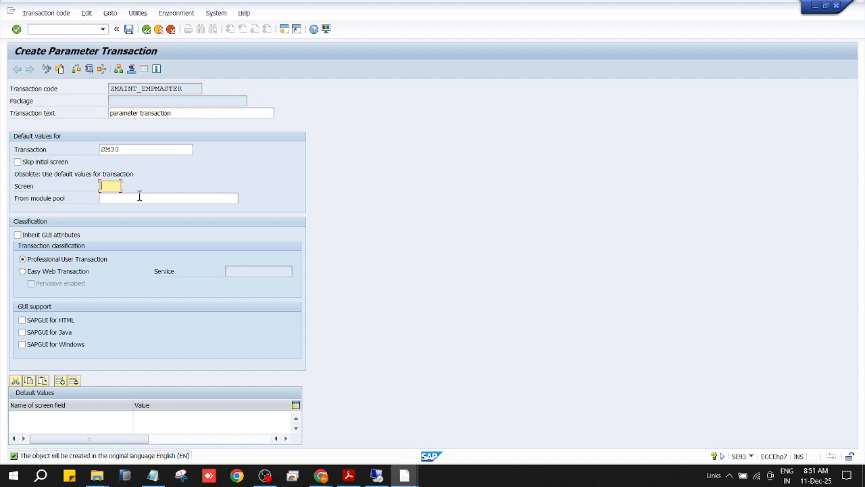
text(1)
click(145, 199)
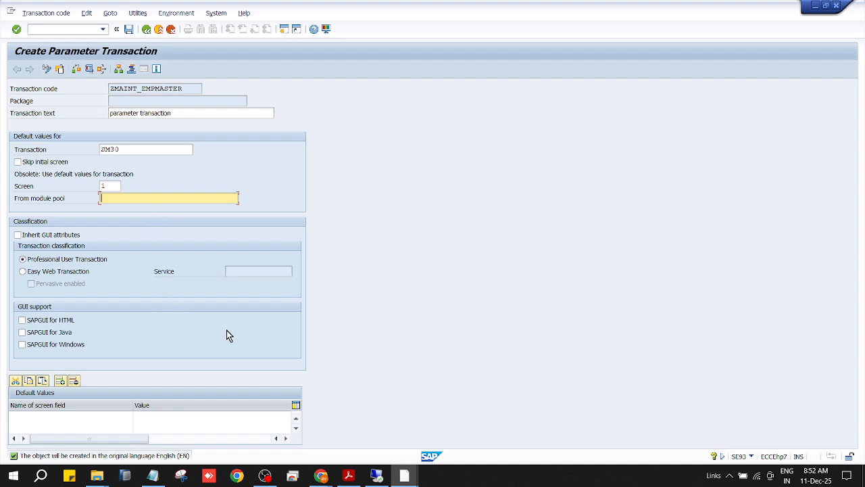
click(42, 418)
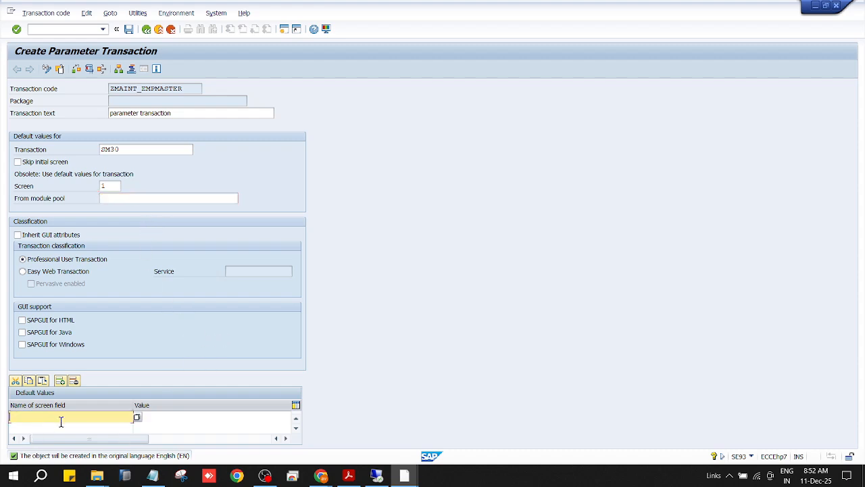
click(137, 417)
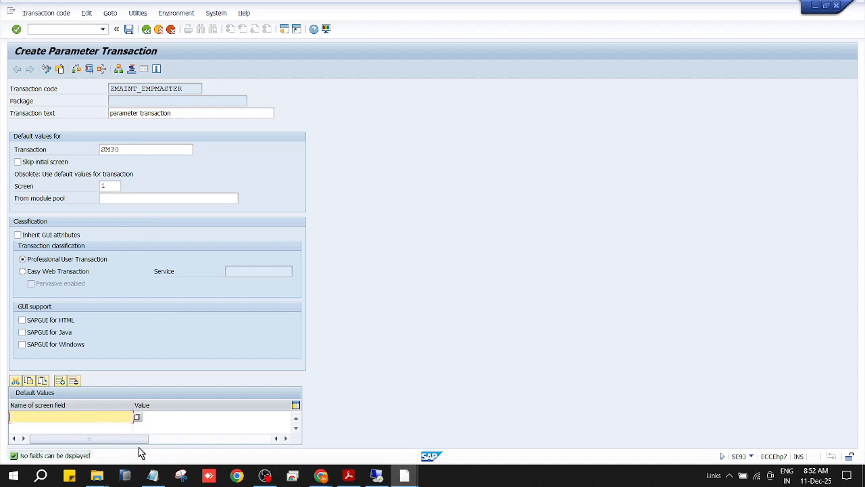
drag(142, 446, 58, 452)
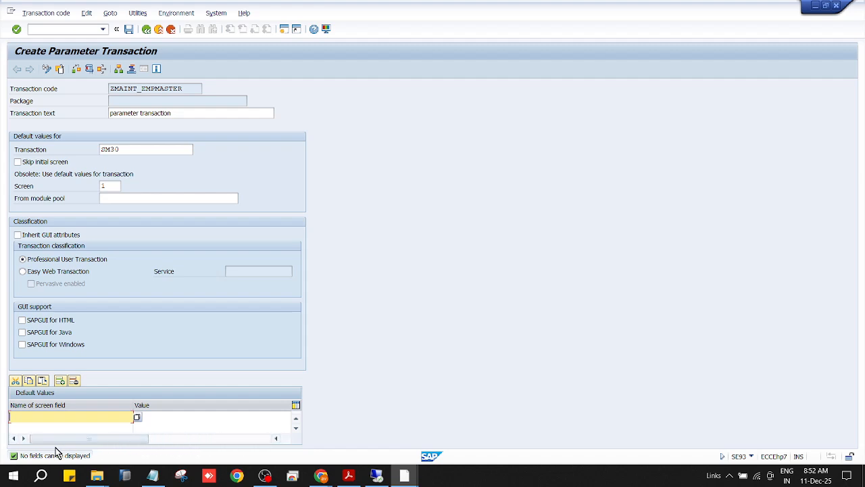
click(125, 198)
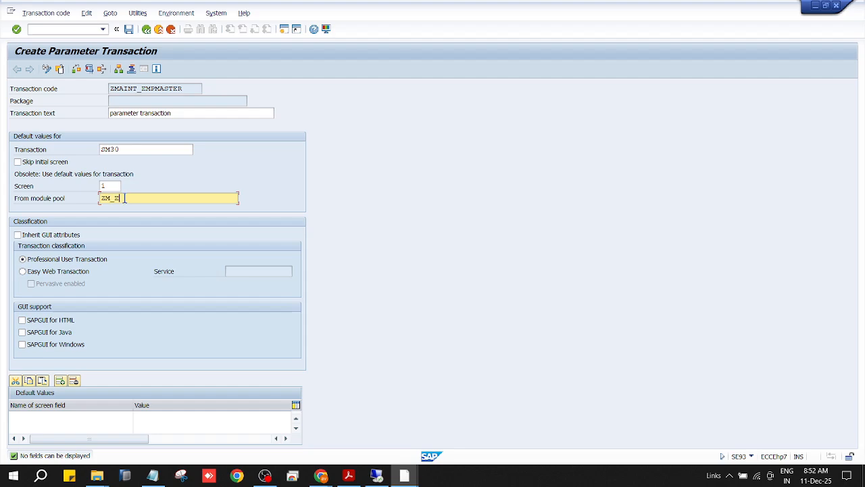
text(TER)
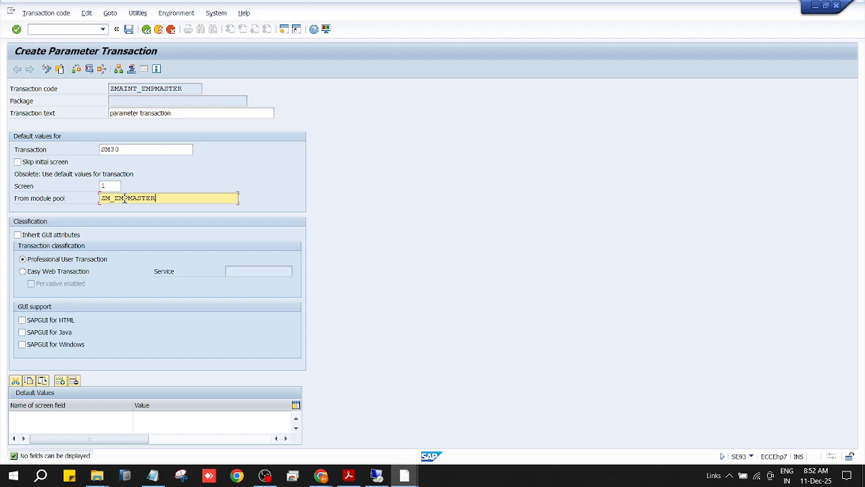
key(Return)
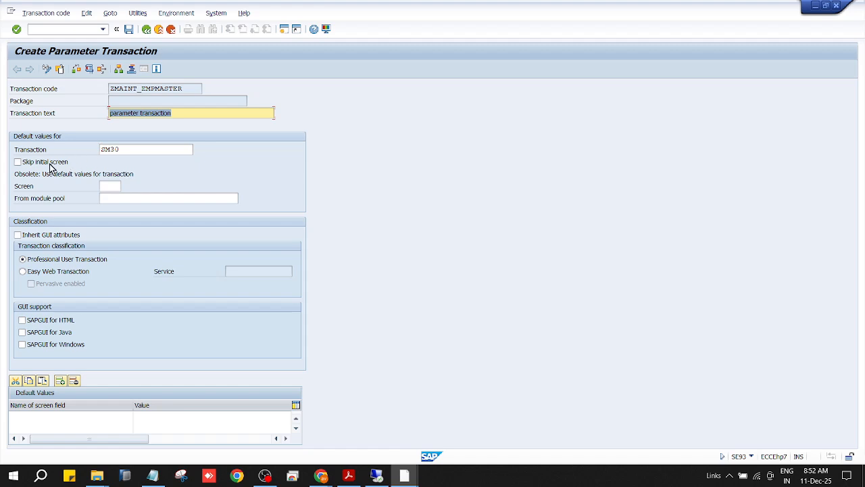
click(138, 149)
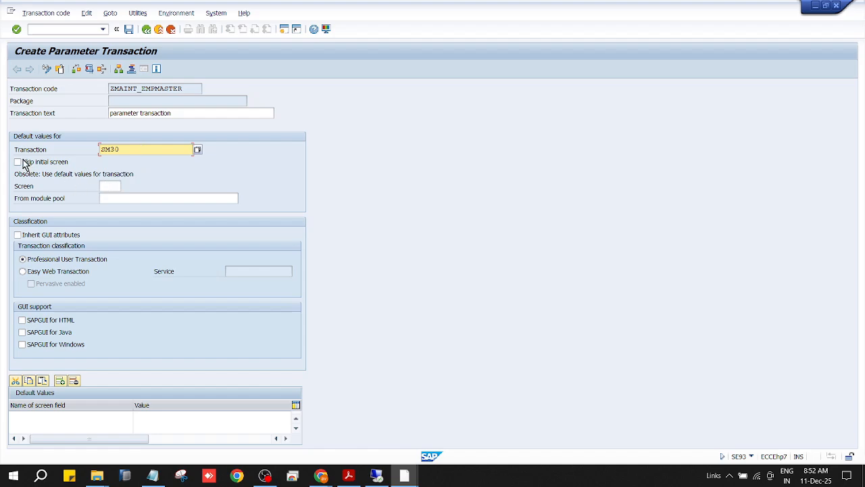
click(114, 186)
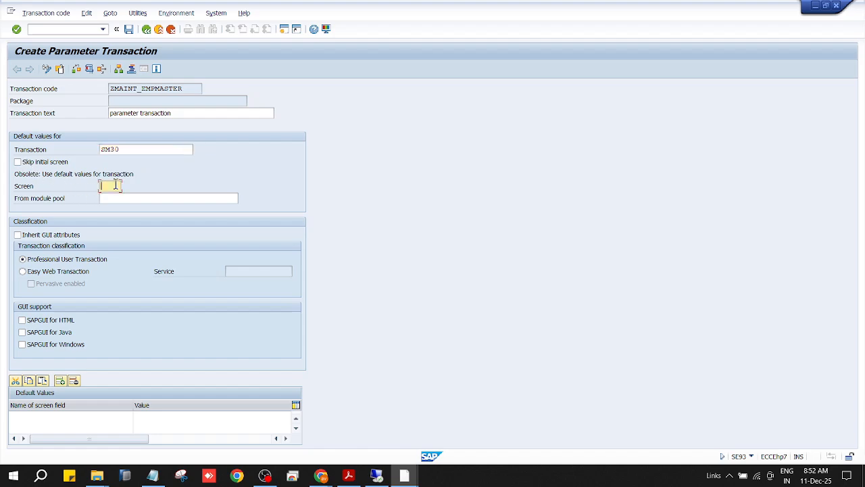
click(139, 198)
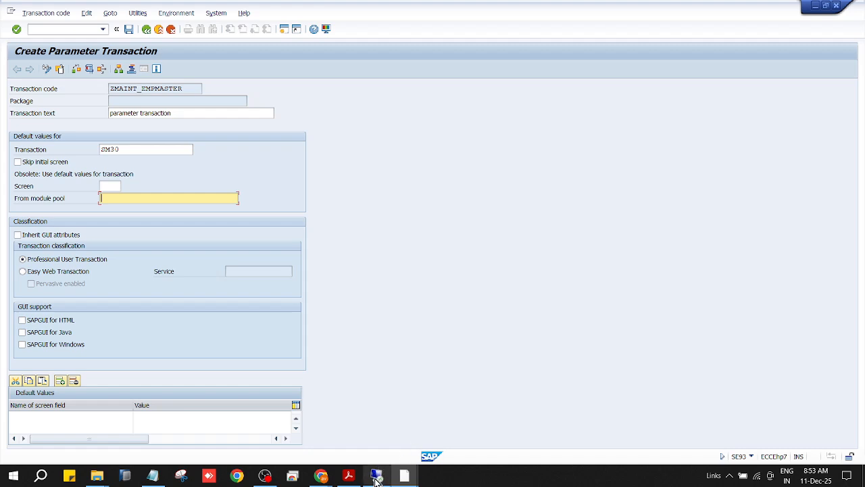
Open a new SAP session and start transaction SM30 in it
mouse_move(407, 475)
click(438, 432)
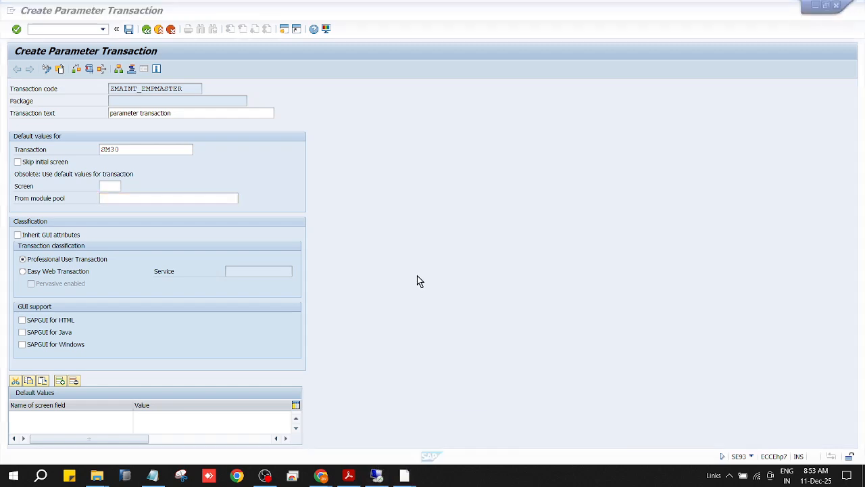
click(284, 32)
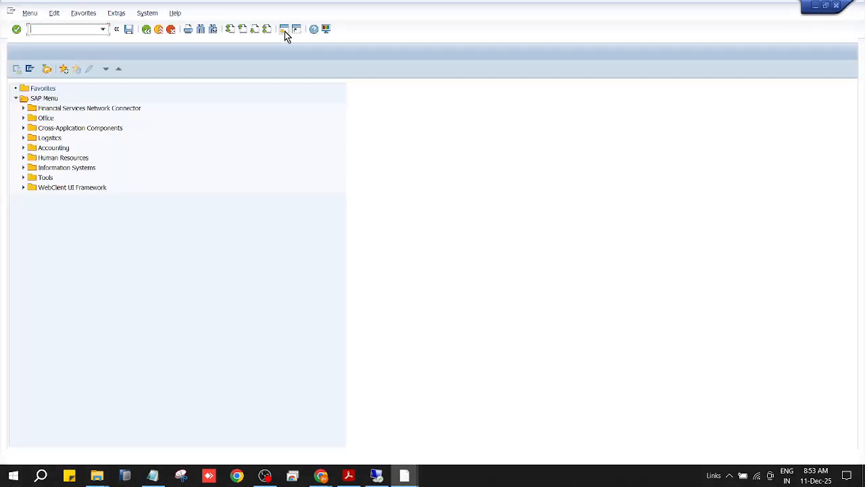
text(SM30)
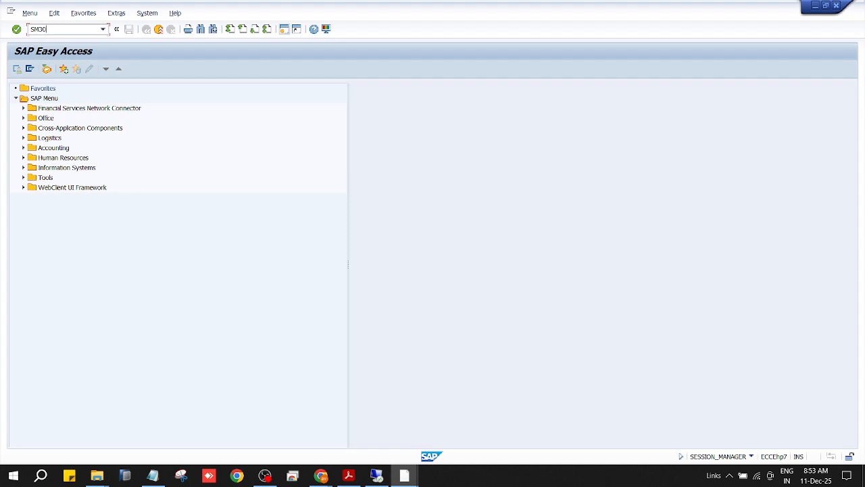
key(Return)
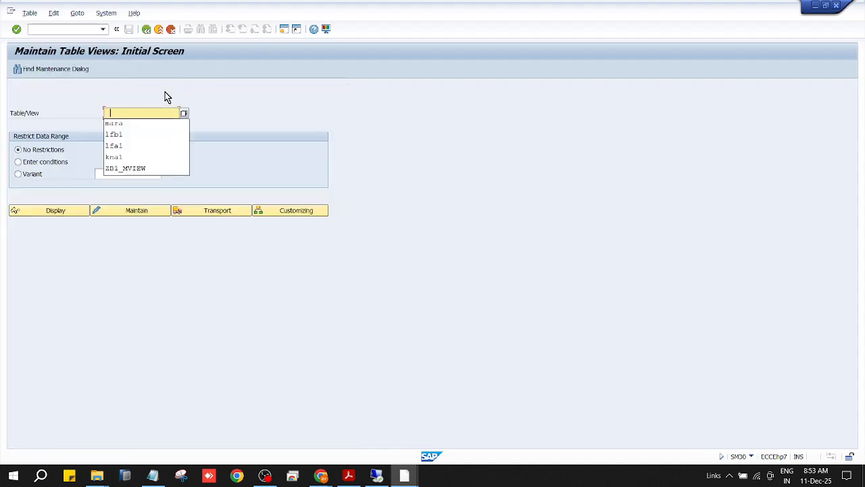
Choose the maintenance view ZB1_MVIEW in SM30, copy its name and return to the Create Parameter Transaction window
click(146, 169)
drag(151, 113, 99, 118)
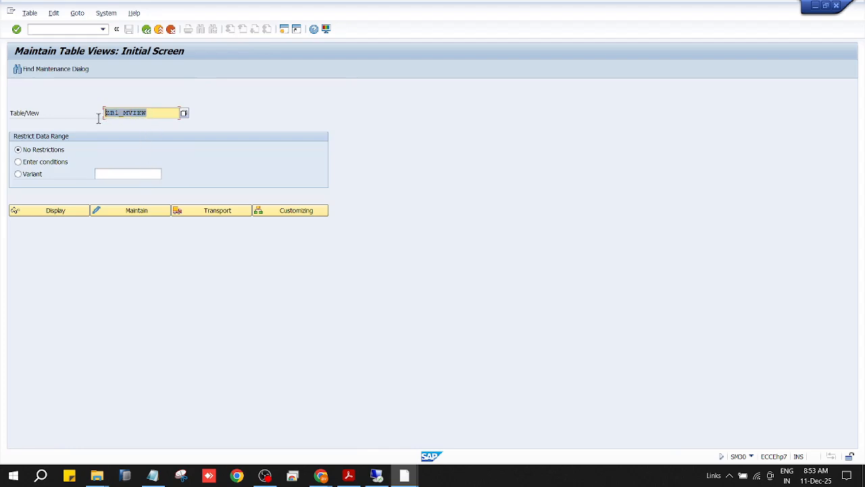
key(ctrl+c)
mouse_move(404, 478)
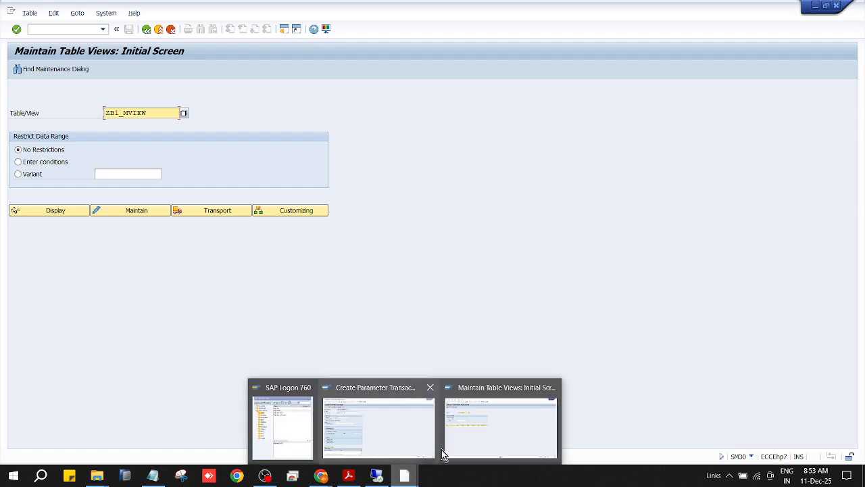
click(414, 444)
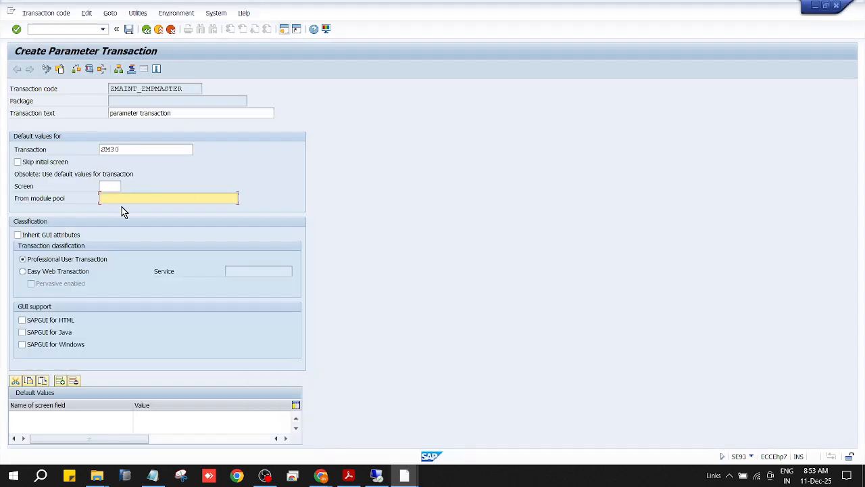
Try to set module pool ZB1_MVIEW and screen 1 for the parameter transaction
key(ctrl+v)
click(116, 186)
text(1)
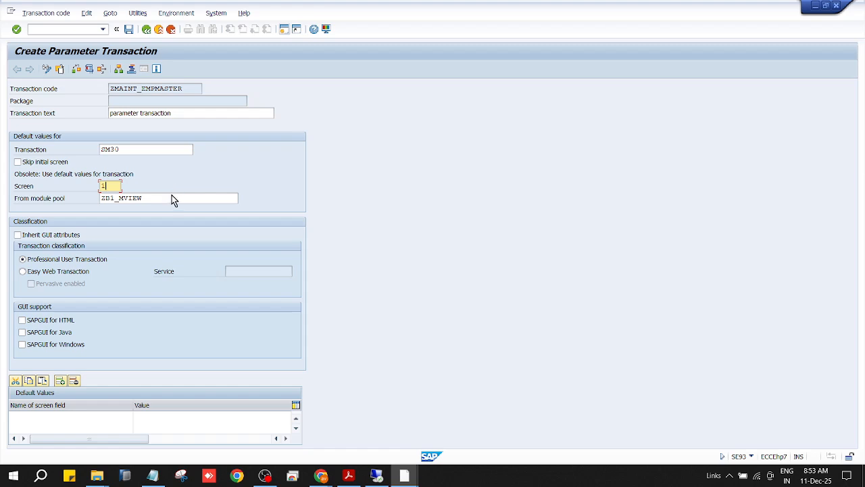
key(Return)
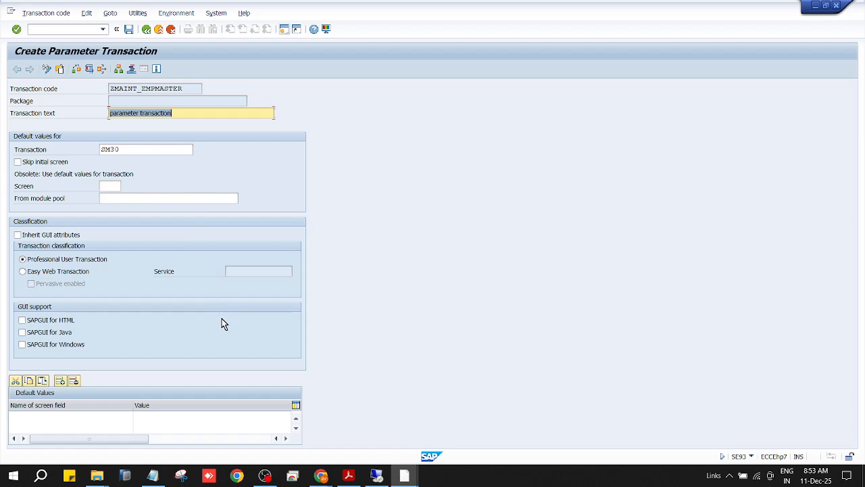
Add the screen field VIEWNAME to the default values with the copied view name ZB1_MVIEW as its value
click(85, 418)
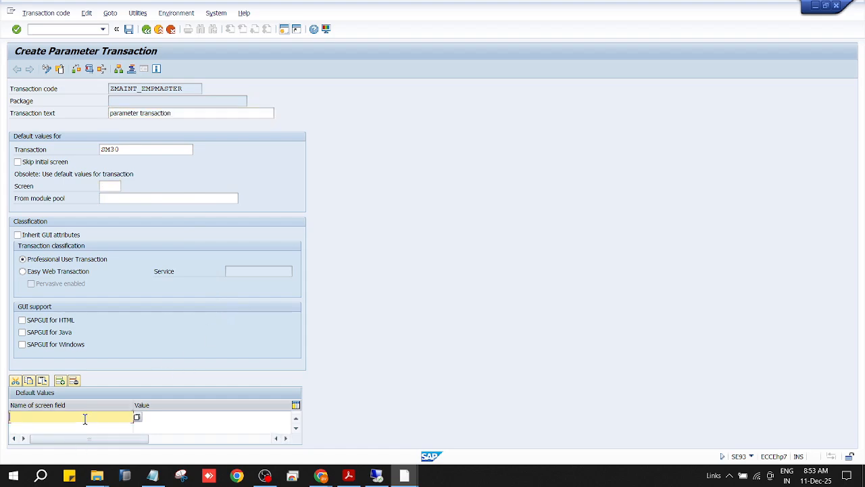
click(136, 418)
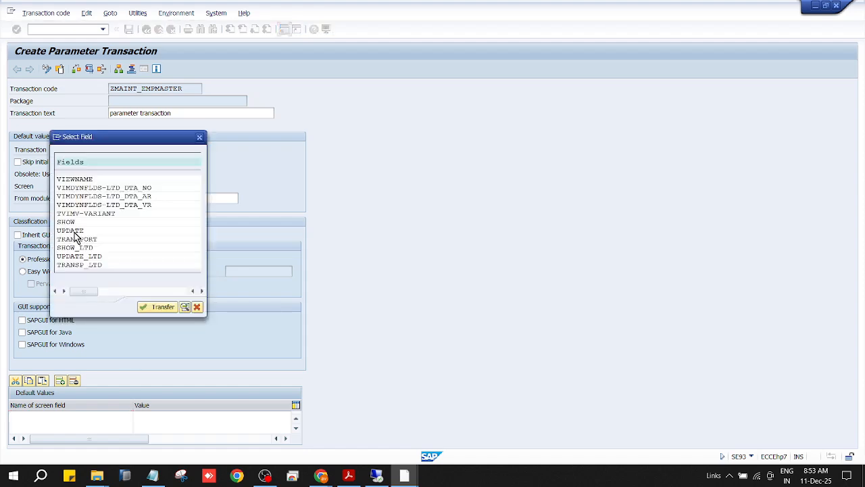
double_click(75, 182)
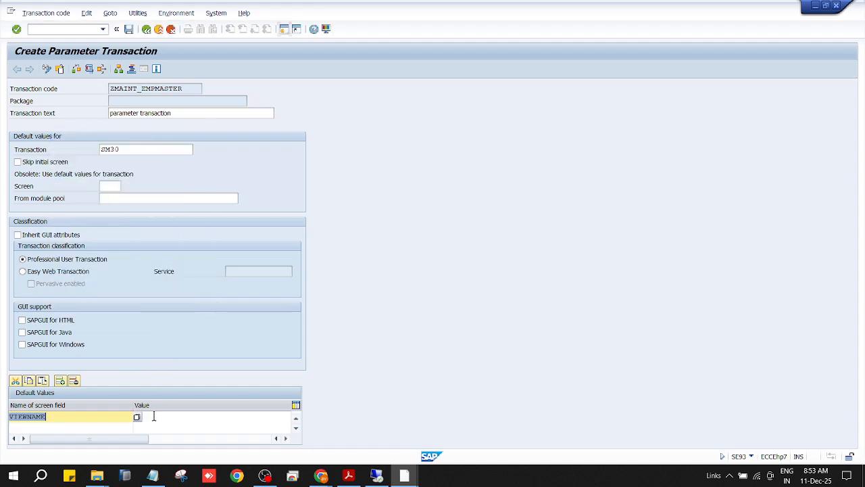
click(153, 417)
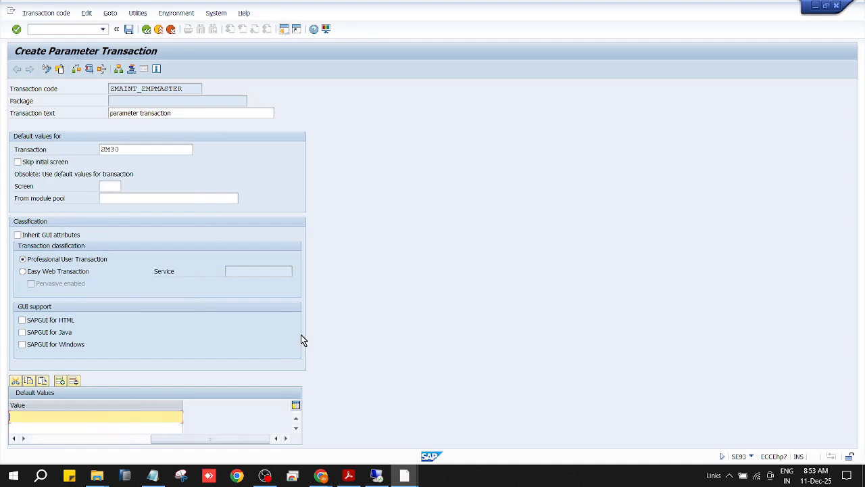
key(ctrl+v)
drag(190, 441, 68, 442)
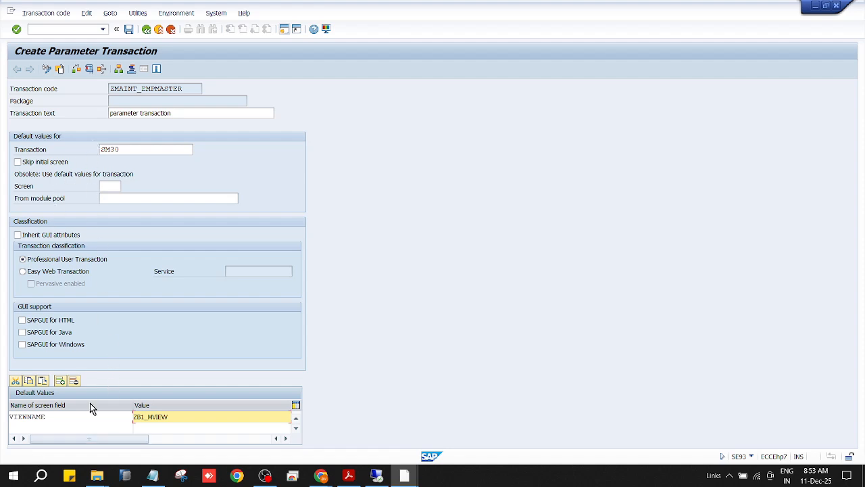
Add the screen field SHOW as the second default value and set its value to X
click(40, 427)
click(138, 429)
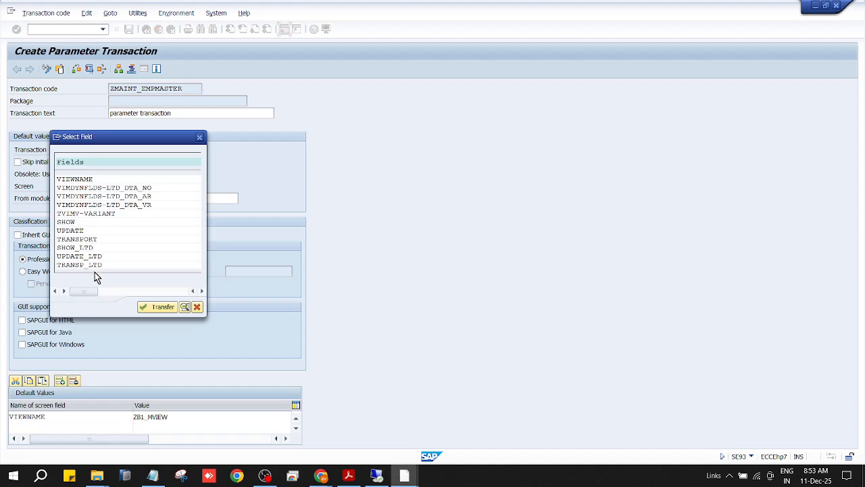
double_click(74, 223)
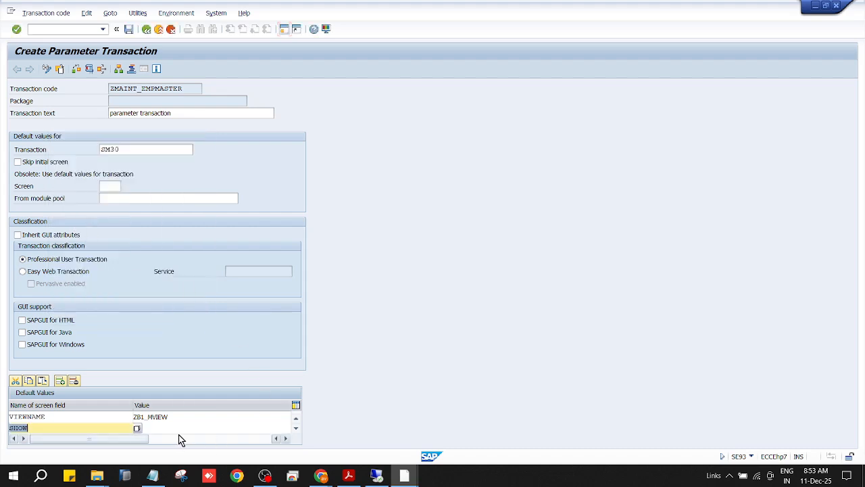
click(181, 428)
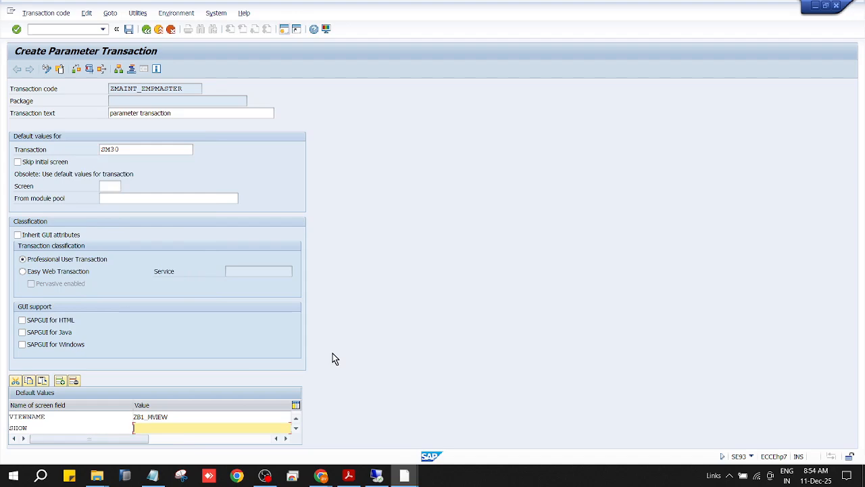
text(X)
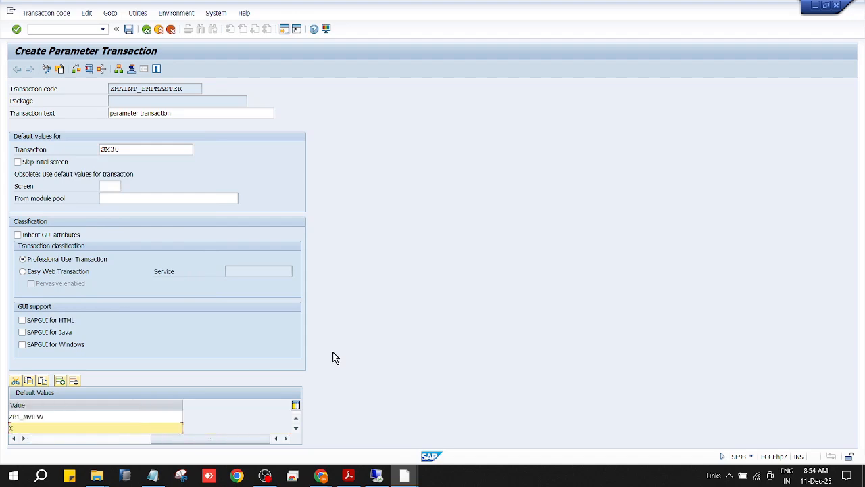
drag(215, 443, 67, 455)
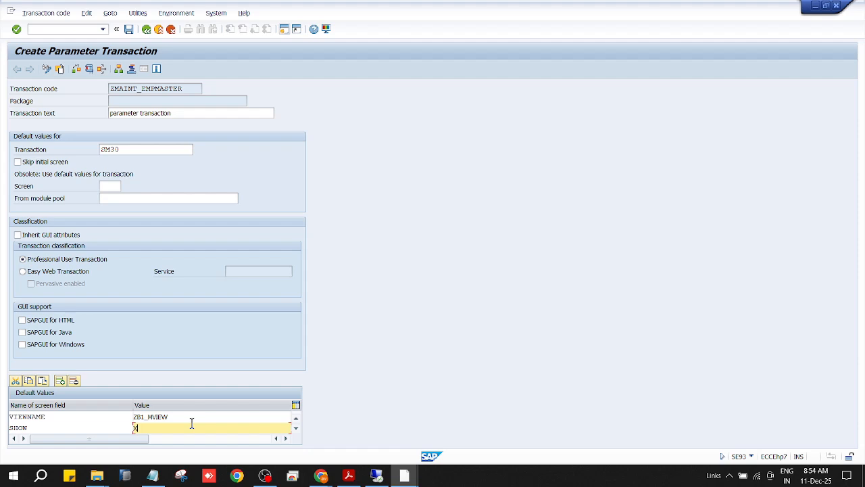
Save the parameter transaction ZMAINT_EMPMASTER as a local object and check its consistency
click(128, 30)
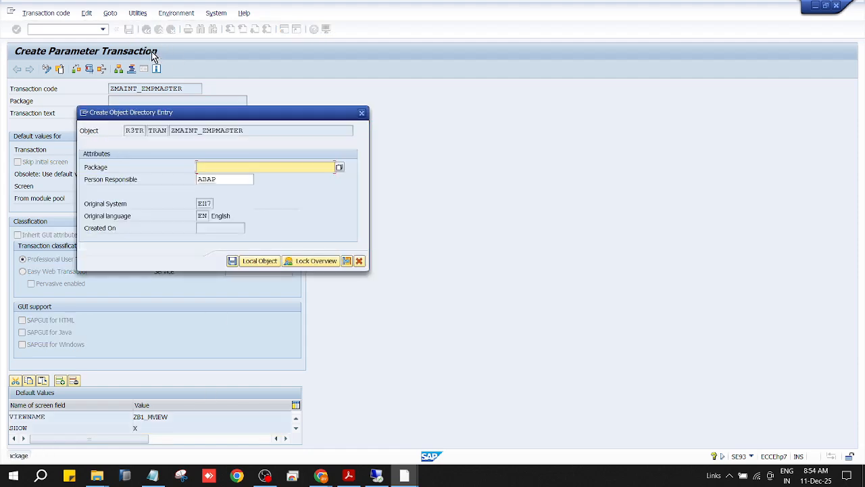
click(258, 261)
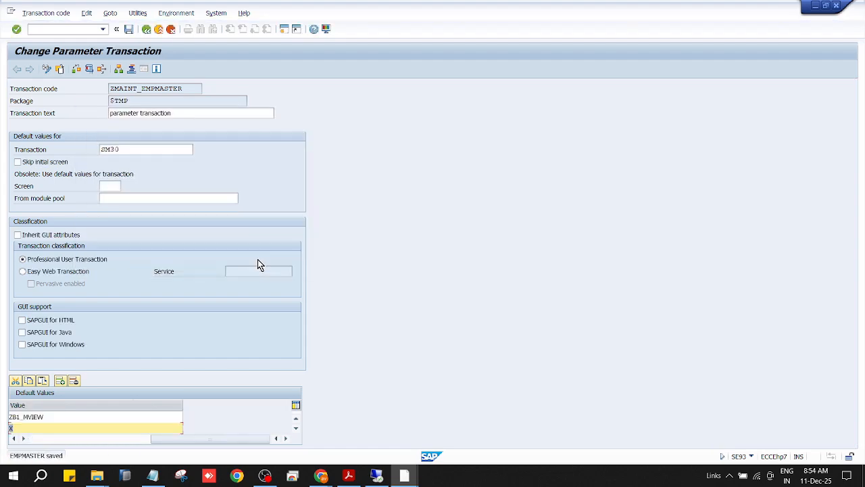
click(77, 70)
click(78, 71)
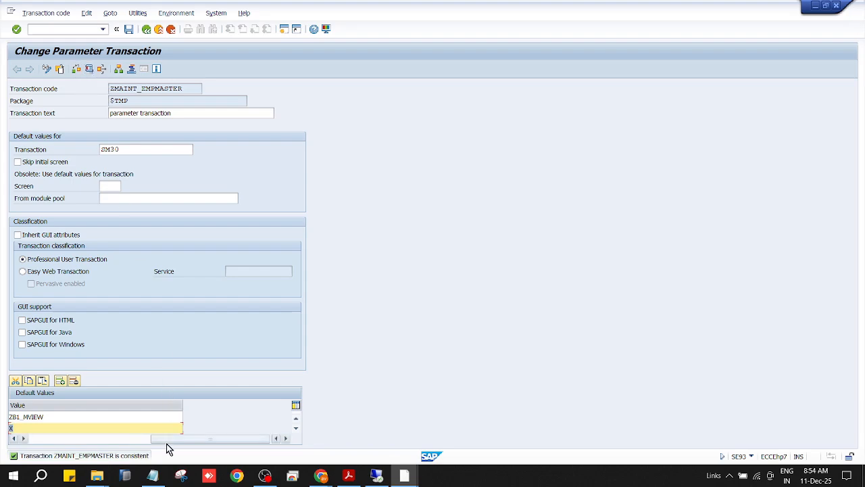
drag(166, 440, 24, 446)
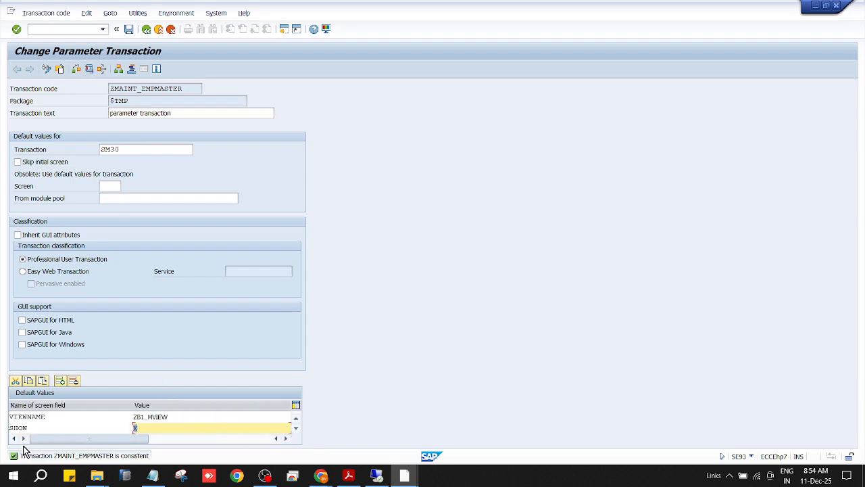
Test the parameter transaction, open ZB1_MVIEW for maintenance, and return to the transaction definition
click(92, 73)
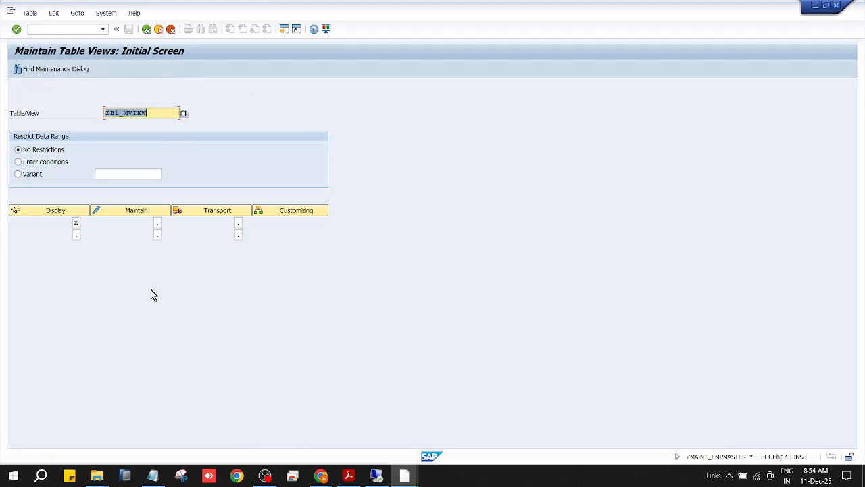
click(137, 211)
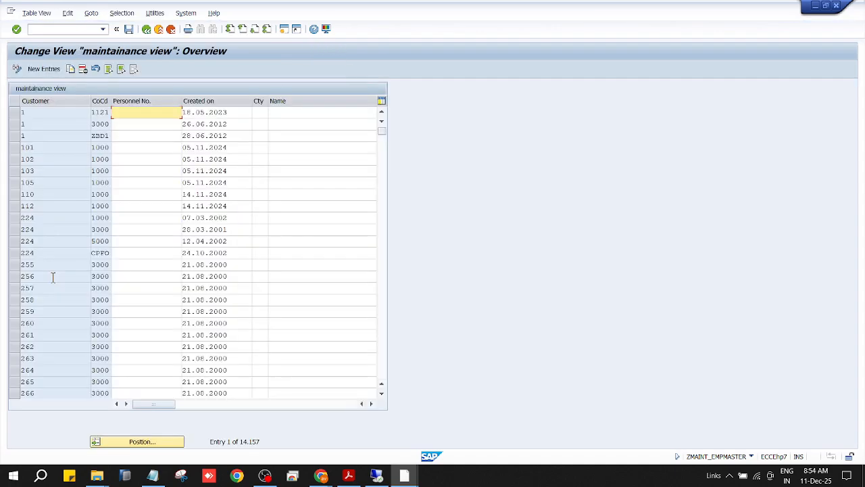
click(146, 30)
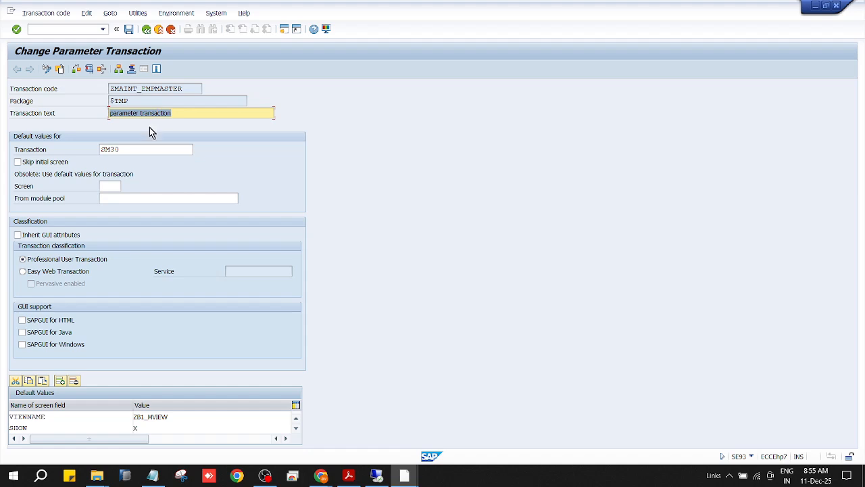
Try to enable Skip initial screen and save the parameter transaction, declining the detailed error description
click(26, 163)
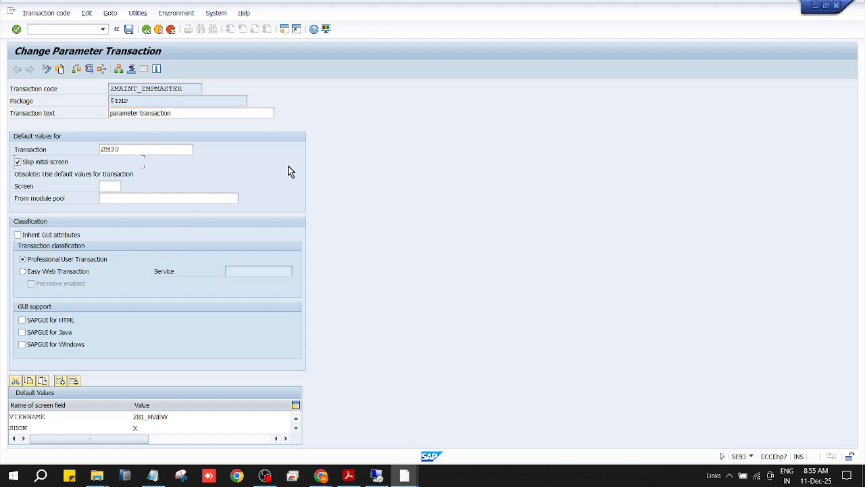
click(129, 30)
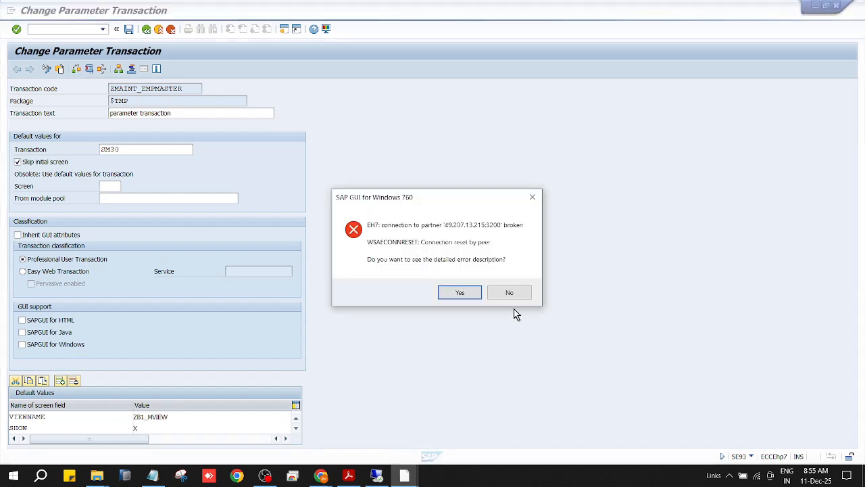
click(509, 292)
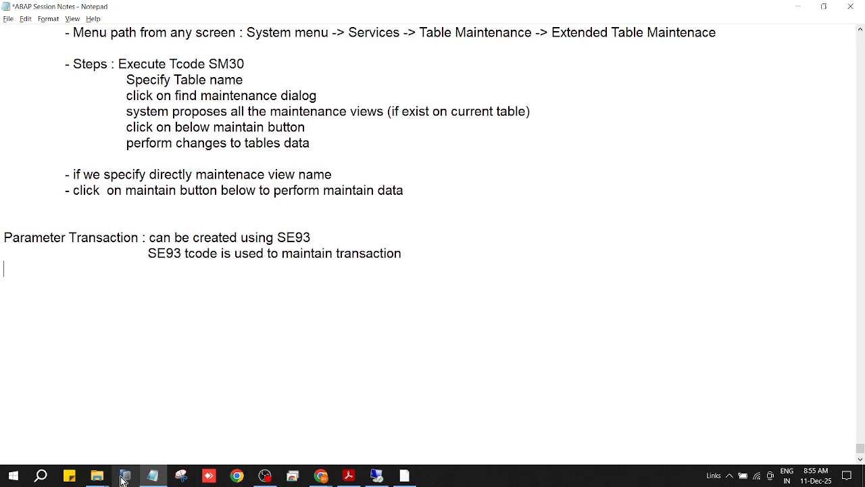
Log on to the IDES1 system again with the user name and password, ending any other logons in the system
click(797, 8)
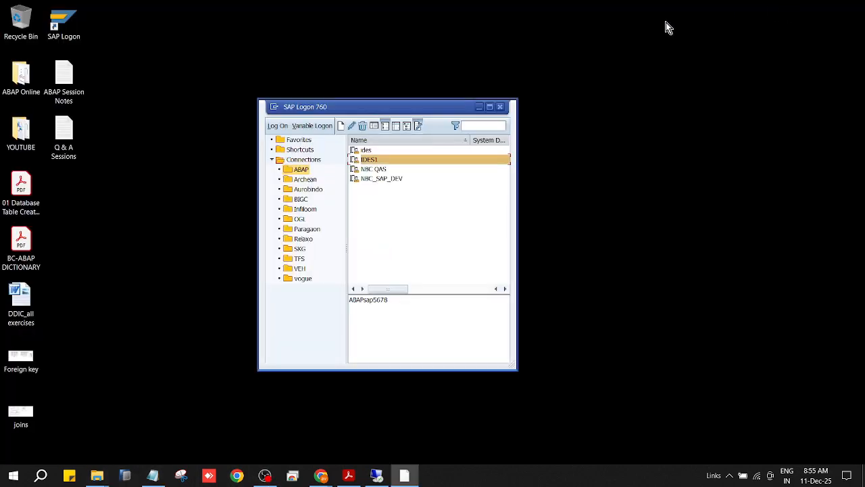
double_click(388, 162)
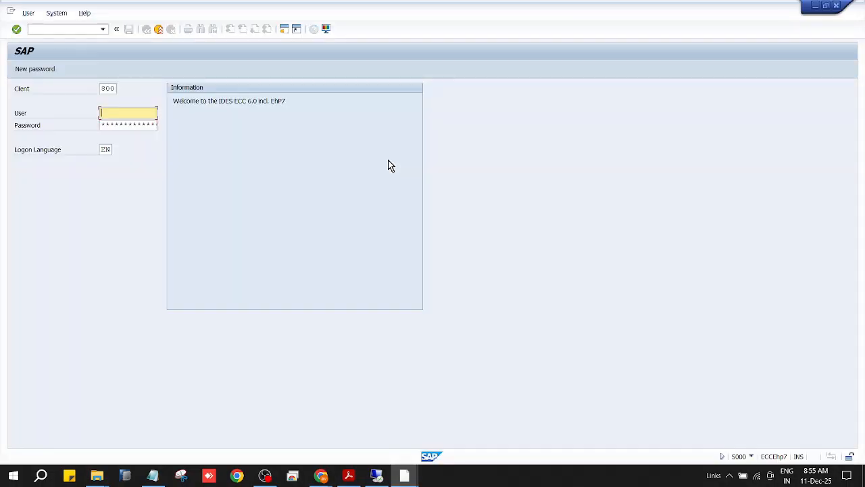
click(114, 124)
key(Tab)
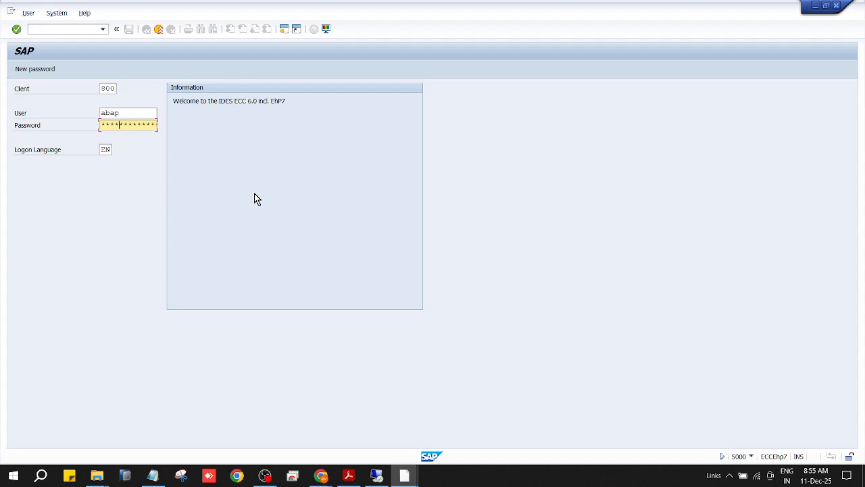
key(Return)
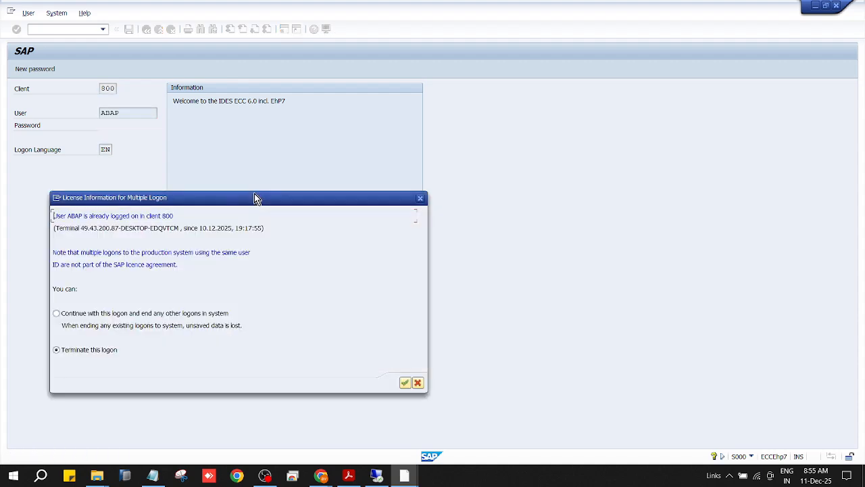
click(78, 315)
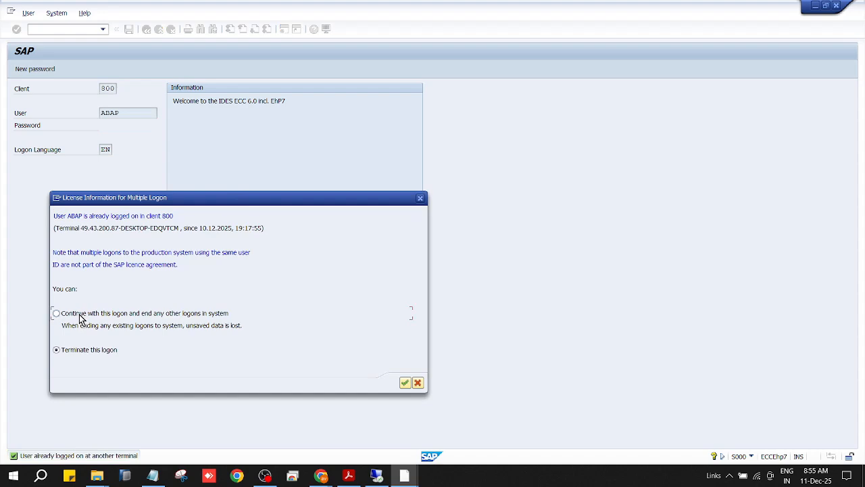
click(405, 382)
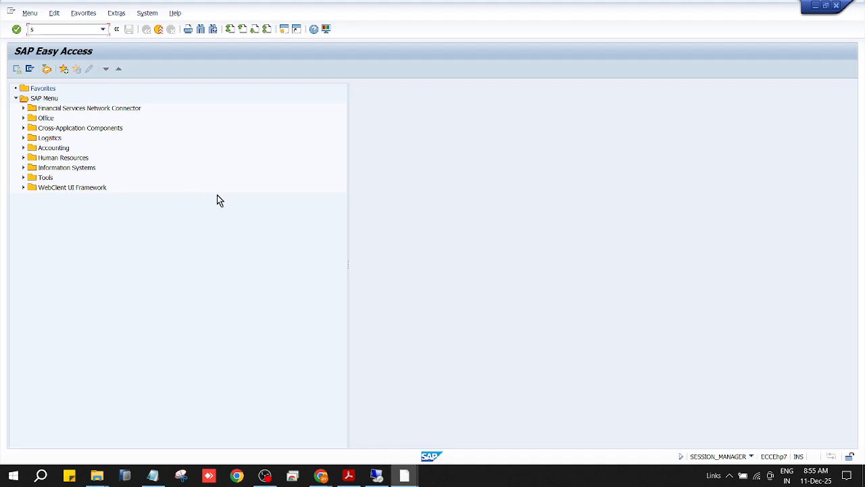
Start transaction SE93 and open the parameter transaction ZMAINT_EMPMASTER for changing
key(Return)
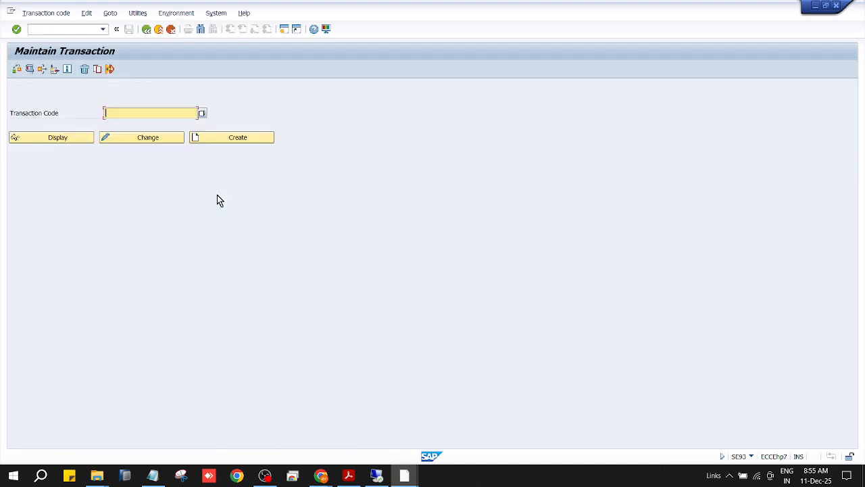
click(175, 123)
click(147, 140)
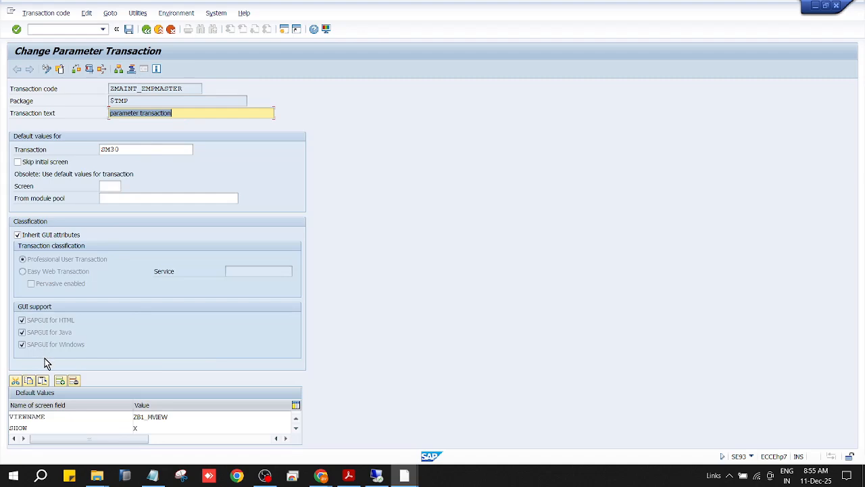
Enable Skip initial screen for ZMAINT_EMPMASTER, save the transaction and check its consistency
click(18, 161)
click(129, 30)
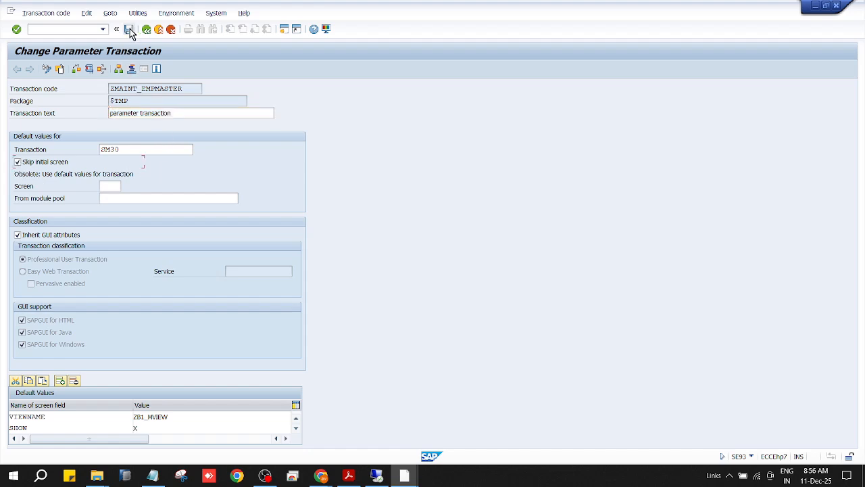
click(76, 69)
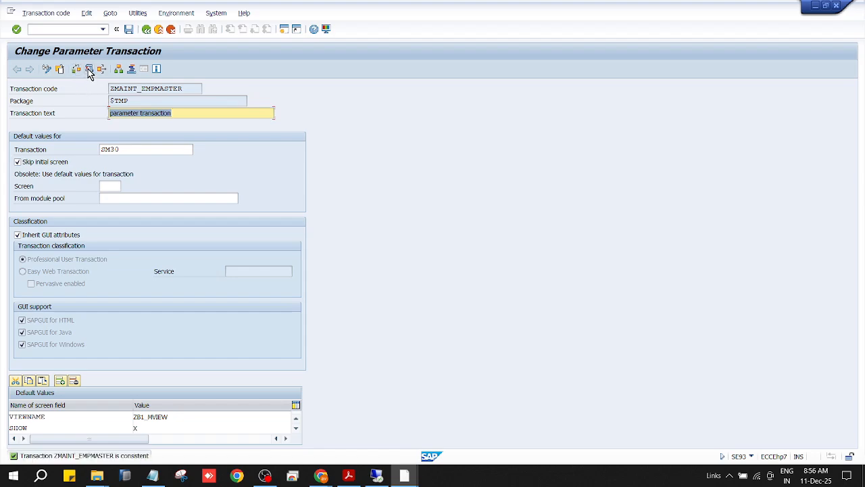
Switch to the ABAP session notes in Notepad and begin a new line with "can b" under the SE93 note
click(89, 70)
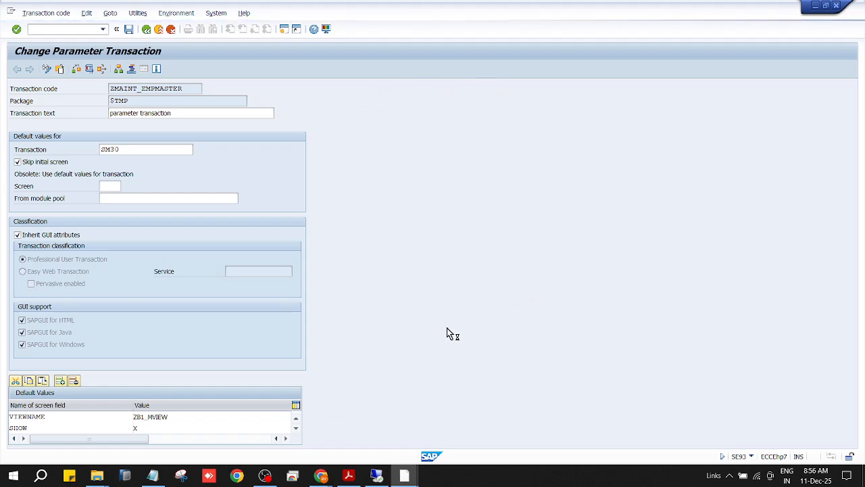
mouse_move(155, 476)
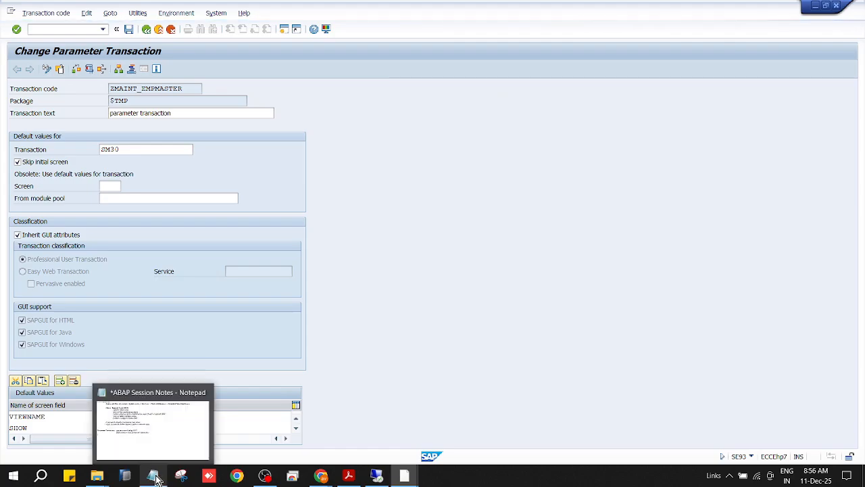
click(175, 448)
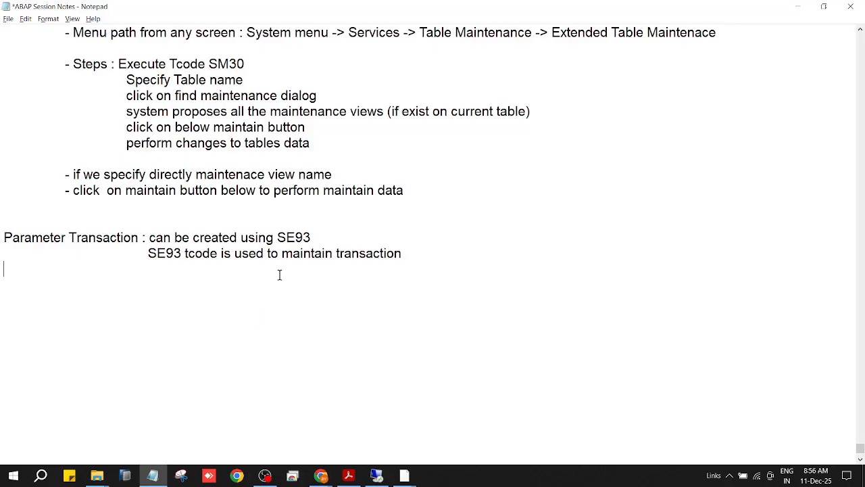
click(416, 259)
drag(277, 237, 311, 237)
click(415, 252)
text(can b)
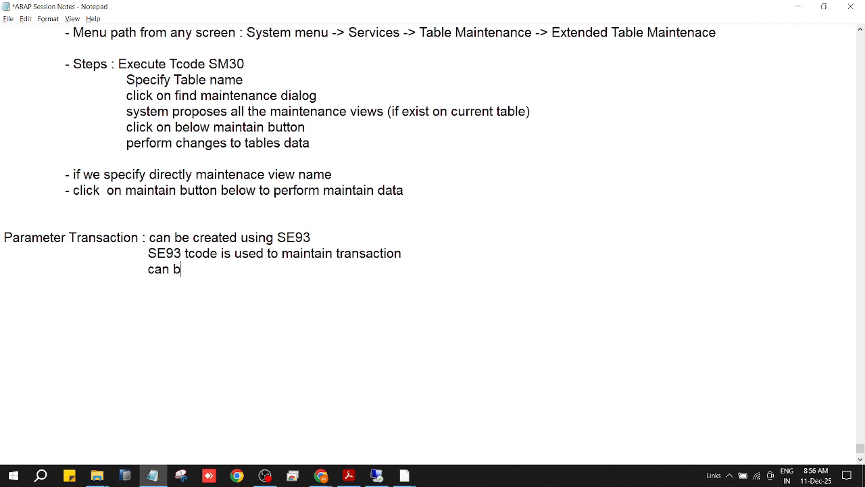
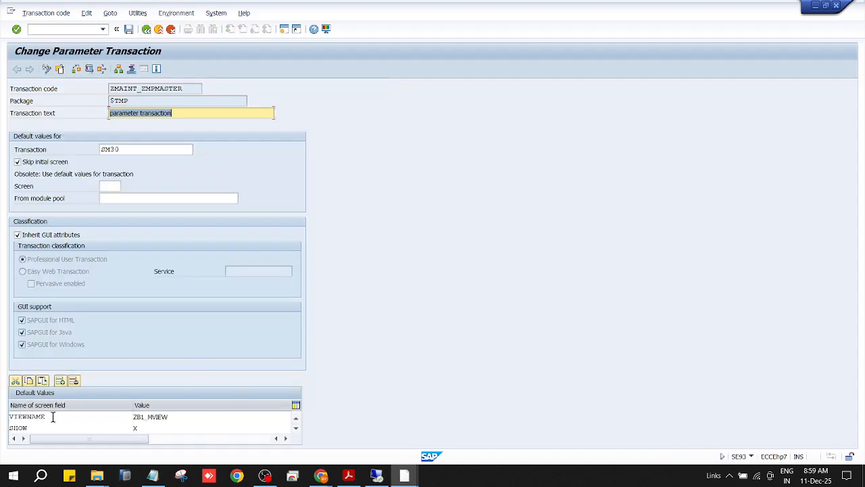
Review the VIEWNAME default value, then extend the notes line "specify view name" with "as screen field, specify vie"
click(199, 415)
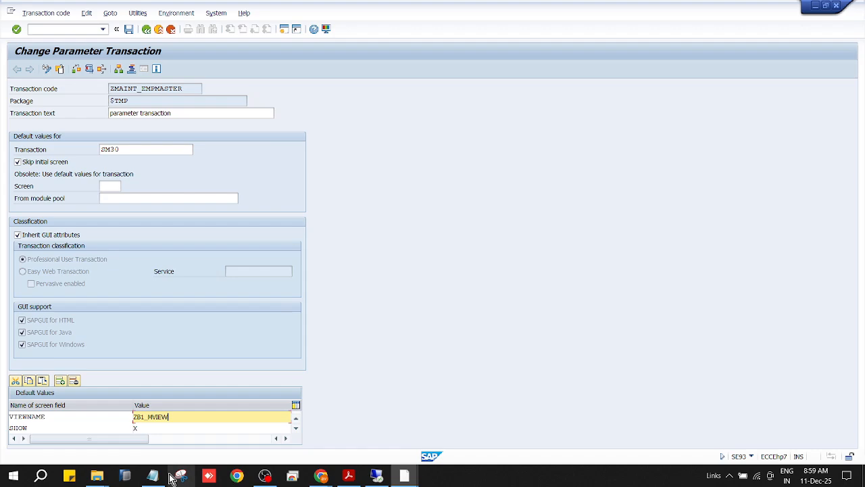
mouse_move(155, 479)
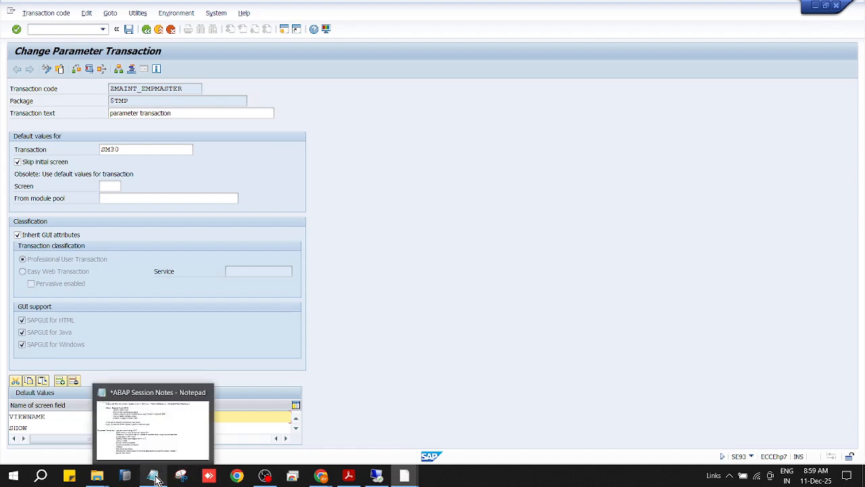
click(180, 444)
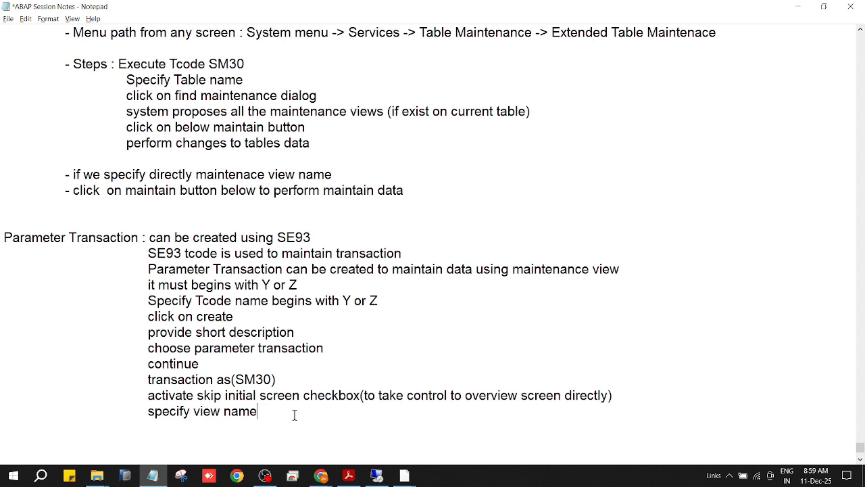
text(as screen field, spec)
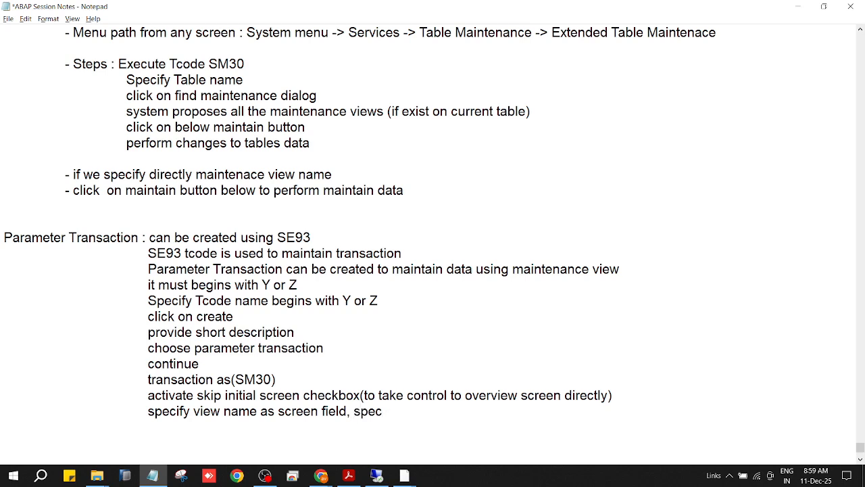
text(ify vie)
Replace "view name" with "VIEWNAME" in the last line of the parameter transaction notes
click(199, 412)
text(VIEWNAME)
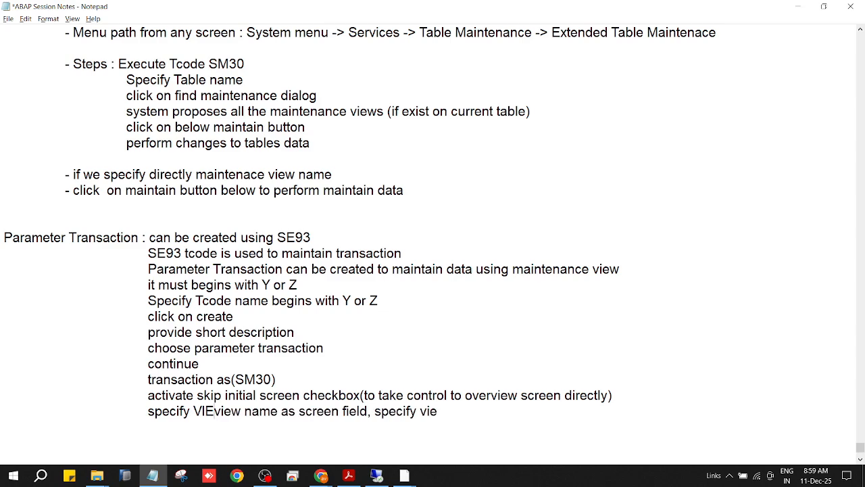
key(Delete)
key(Delete)
key(Delete)
key(Delete)
key(Delete)
key(Delete)
key(Delete)
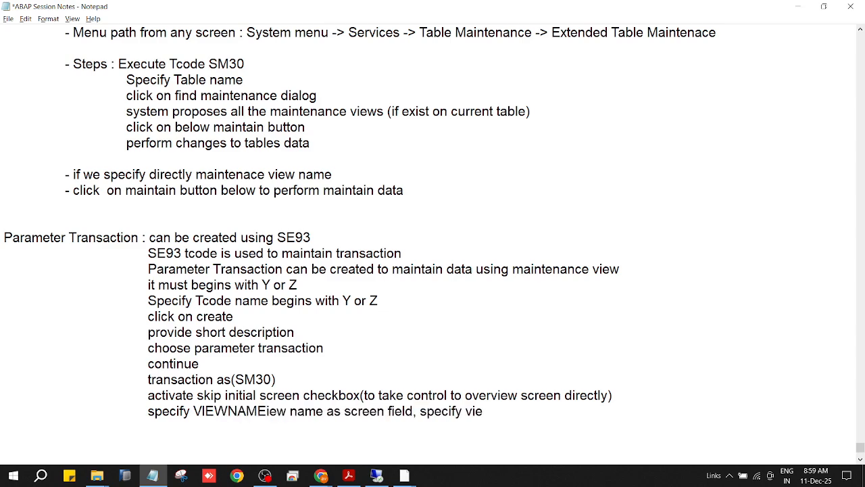
key(Delete)
key(Delete)
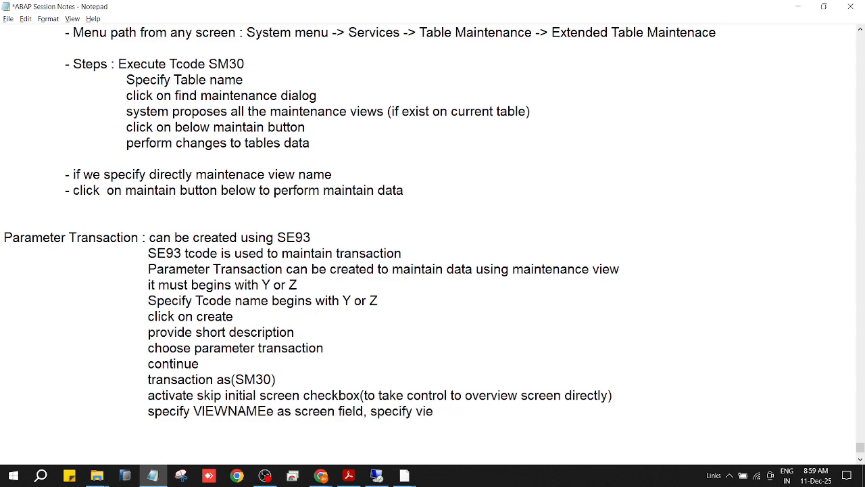
Switch to the SAP window and view the selectable screen fields for the VIEWNAME row, closing the list without a choice
key(alt+Tab)
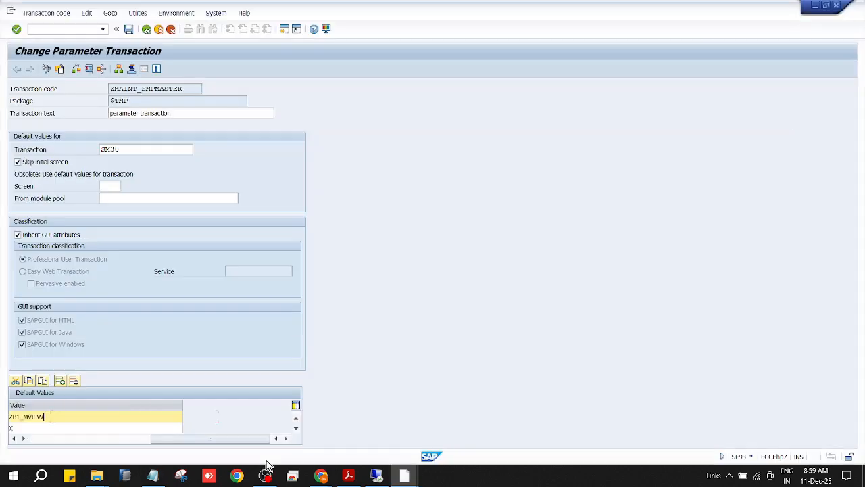
click(159, 440)
drag(159, 440, 29, 449)
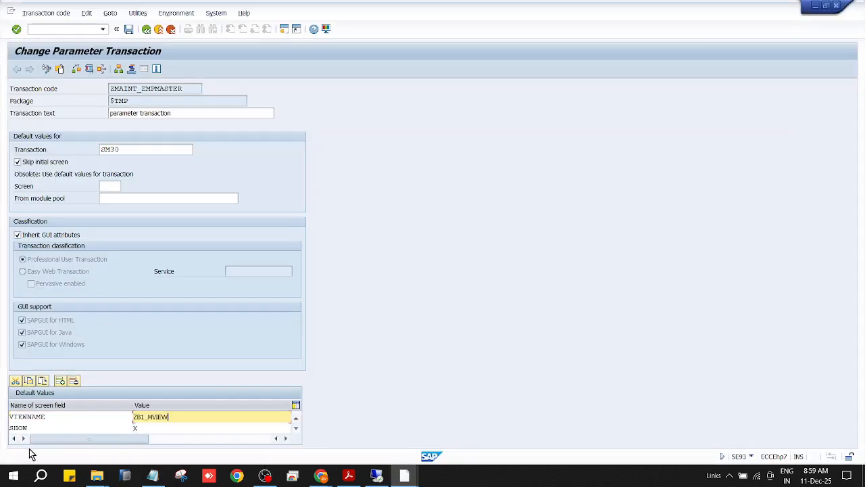
click(83, 417)
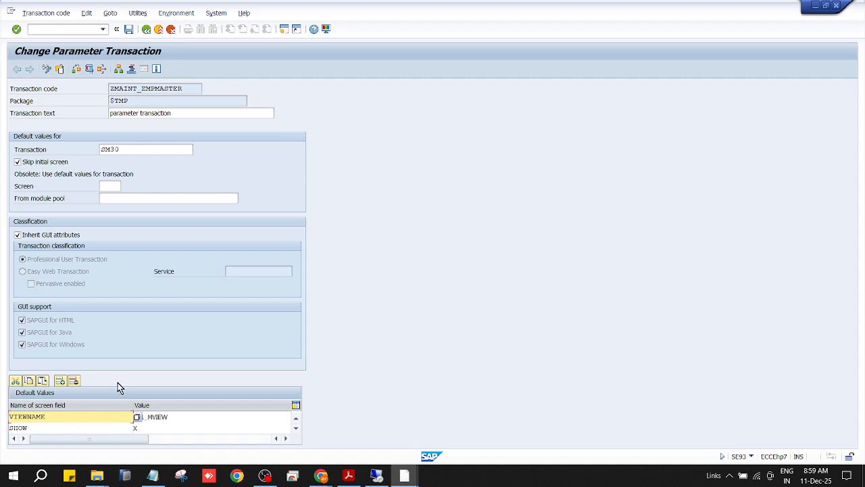
click(137, 417)
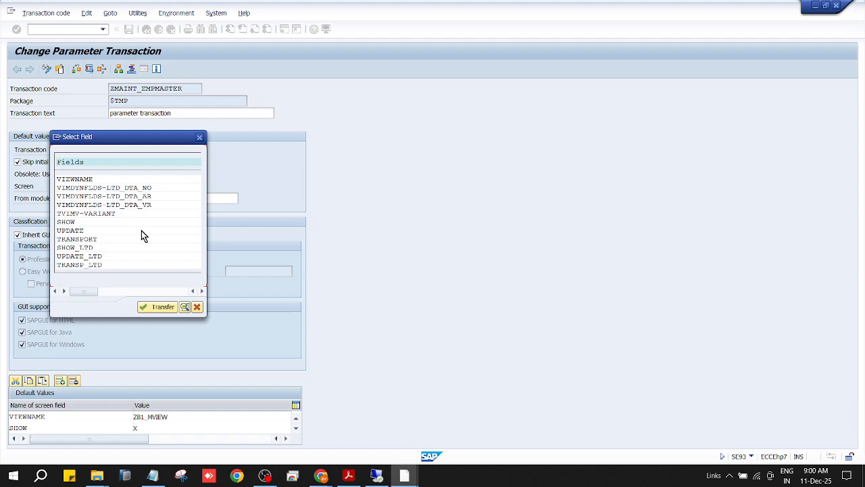
click(197, 307)
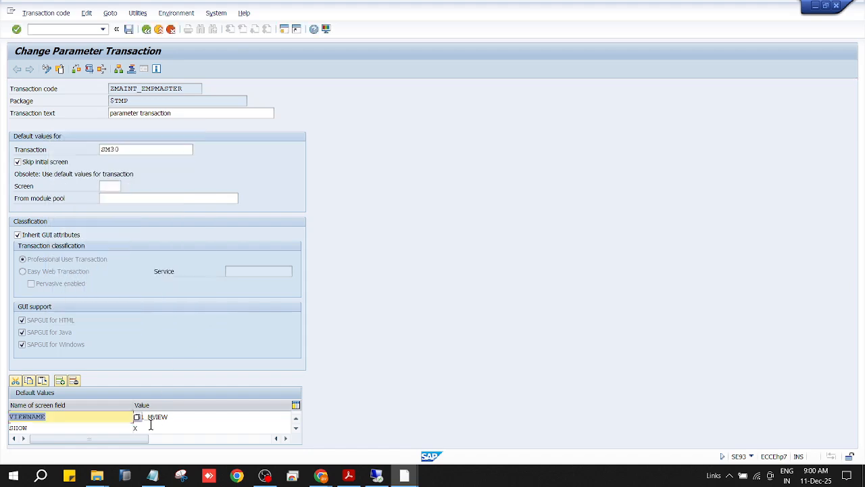
click(199, 417)
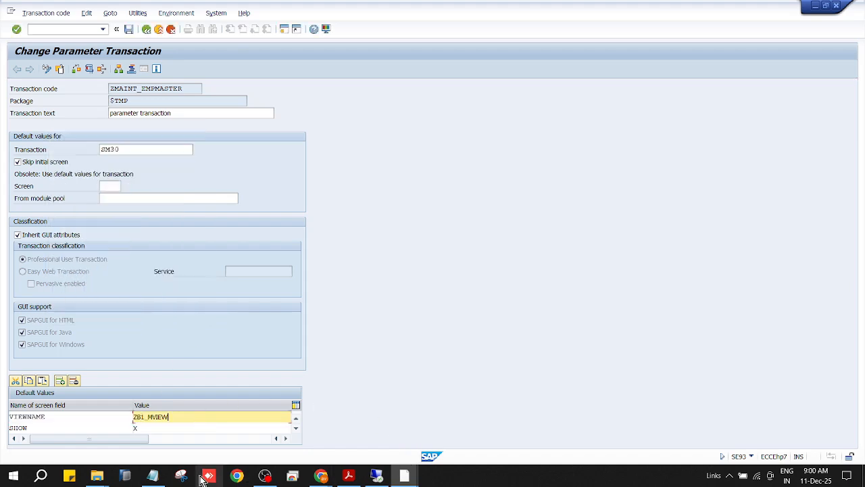
Back in the Notepad notes, replace the trailing "vie" on the VIEWNAME line with "Value as (name of the view)"
click(152, 475)
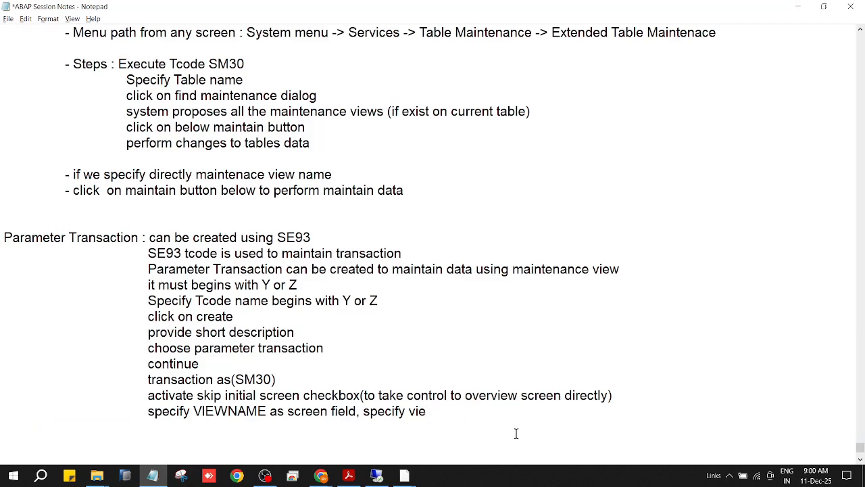
key(BackSpace)
key(BackSpace)
key(BackSpace)
text(Value as (V)
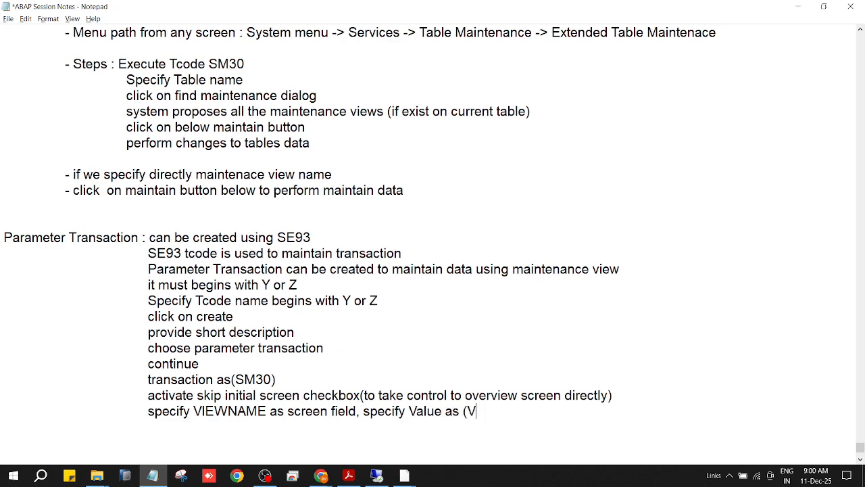
key(BackSpace)
text(anem)
key(BackSpace)
key(BackSpace)
key(BackSpace)
key(BackSpace)
text(name of th)
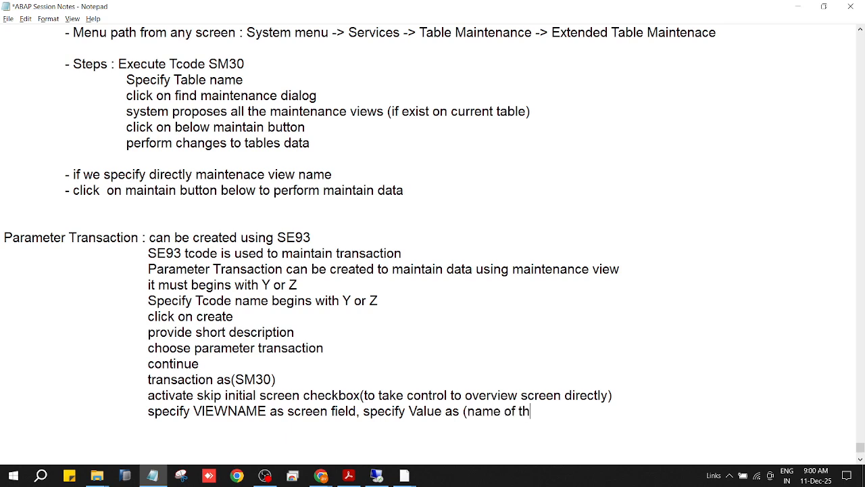
text(e view))
Add the note line "specify SHOW as screen field, X as value" and begin another line with "specify"
text(speci)
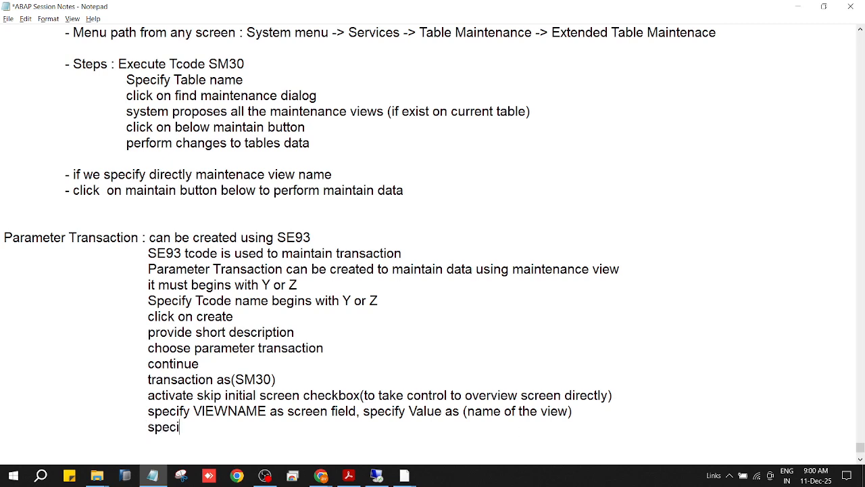
text(fy SHOW  as scr)
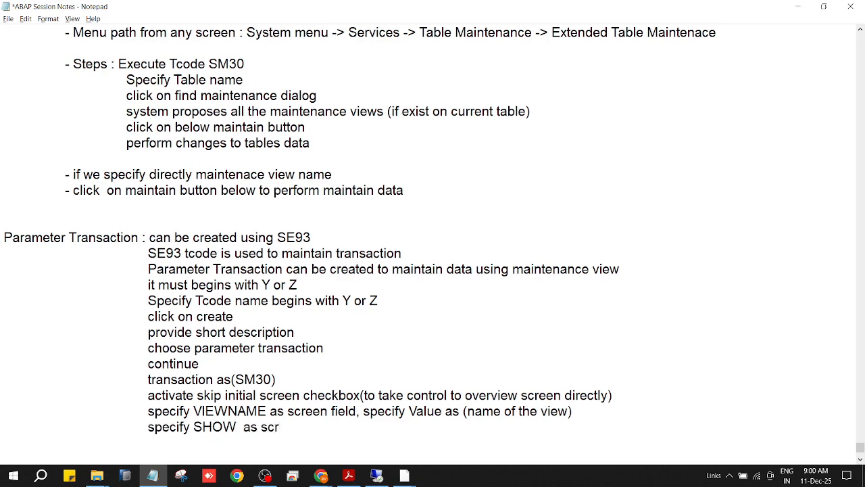
text(een field, x)
key(BackSpace)
text(X as)
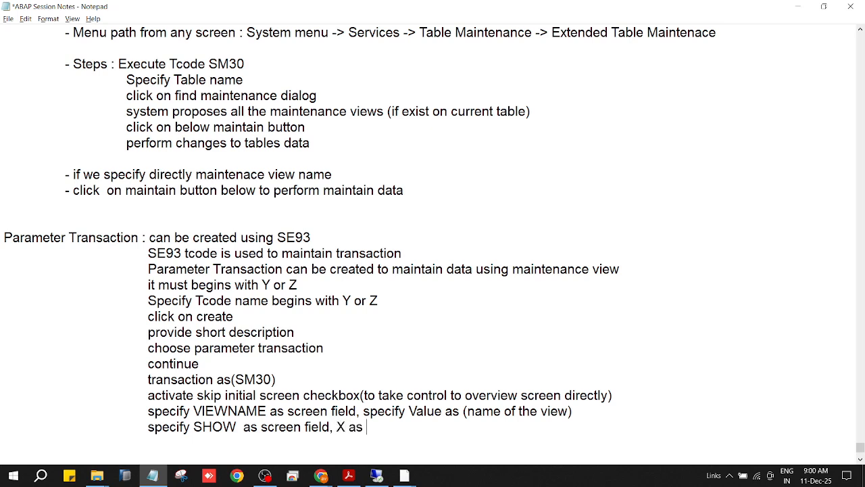
text( value)
key(Return)
key(Tab)
text(S)
key(BackSpace)
text(specify)
click(516, 433)
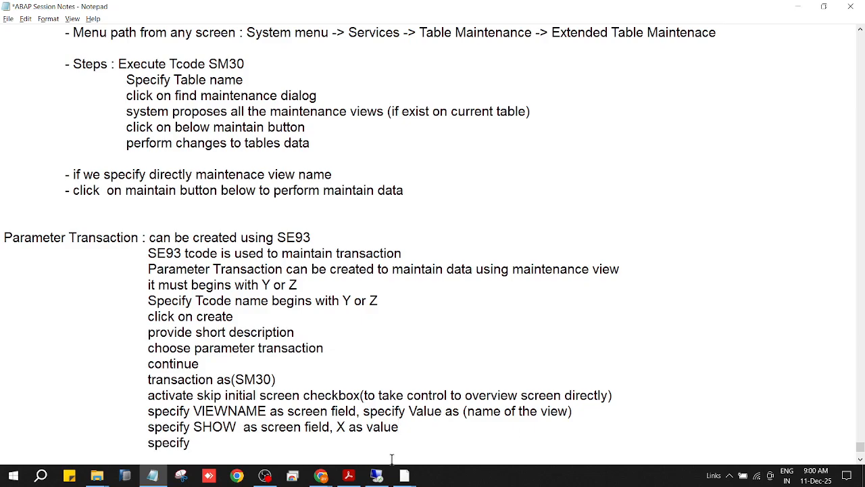
Return to the SAP transaction and view the selectable screen fields for the SHOW row, closing the list without a choice
click(377, 476)
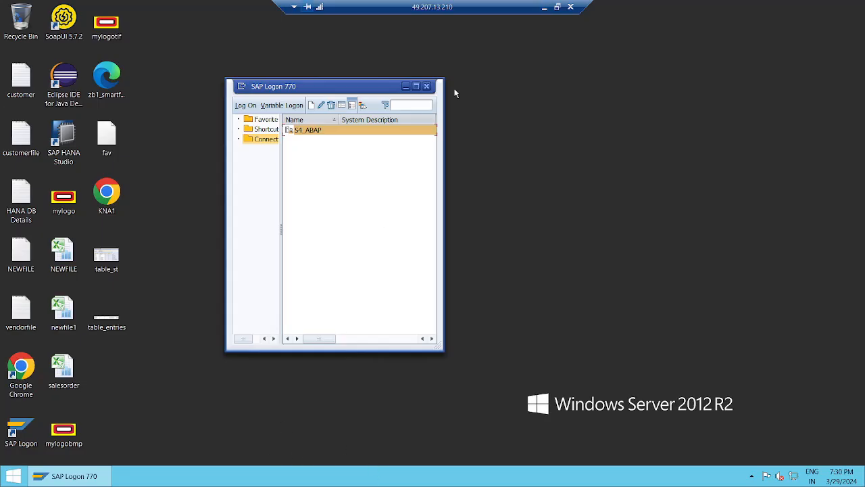
click(545, 7)
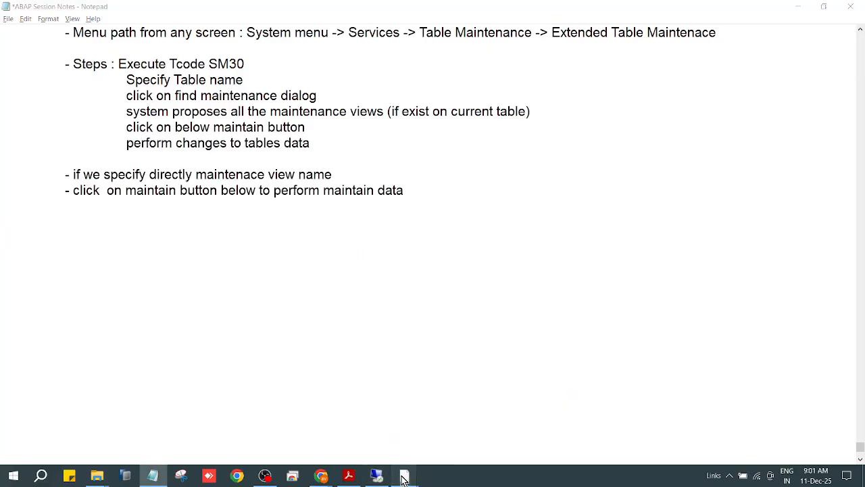
mouse_move(378, 479)
click(445, 431)
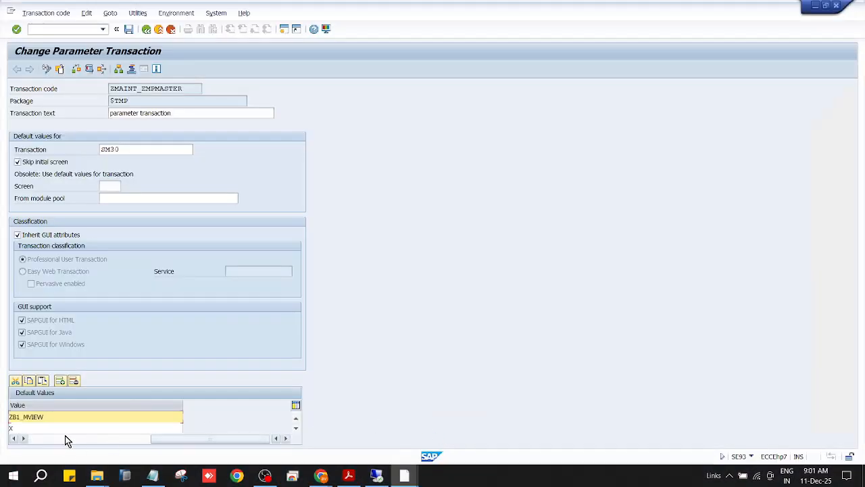
drag(169, 438, 54, 444)
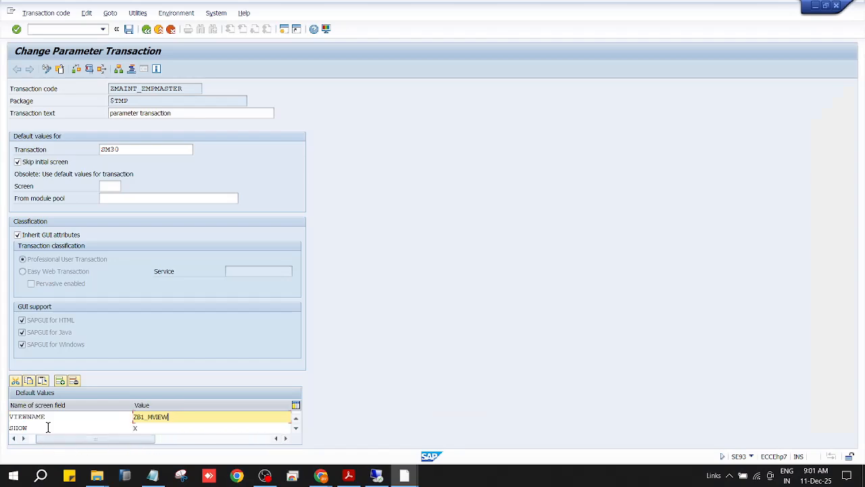
click(49, 426)
click(137, 427)
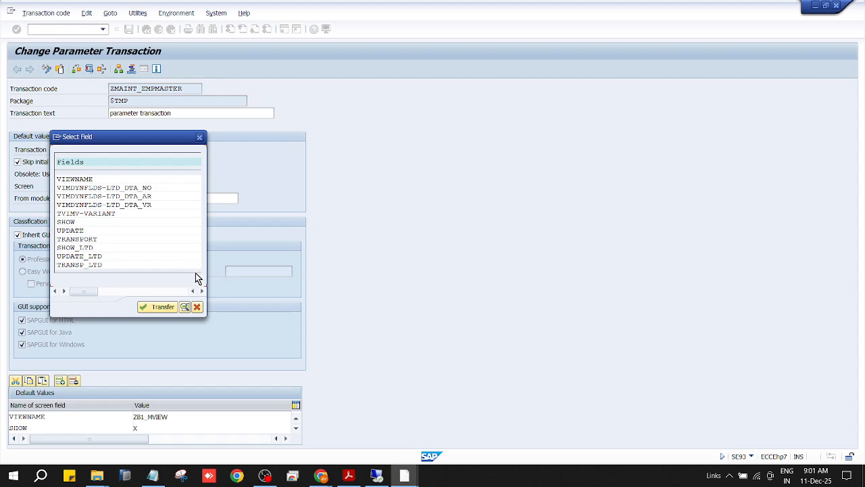
click(196, 307)
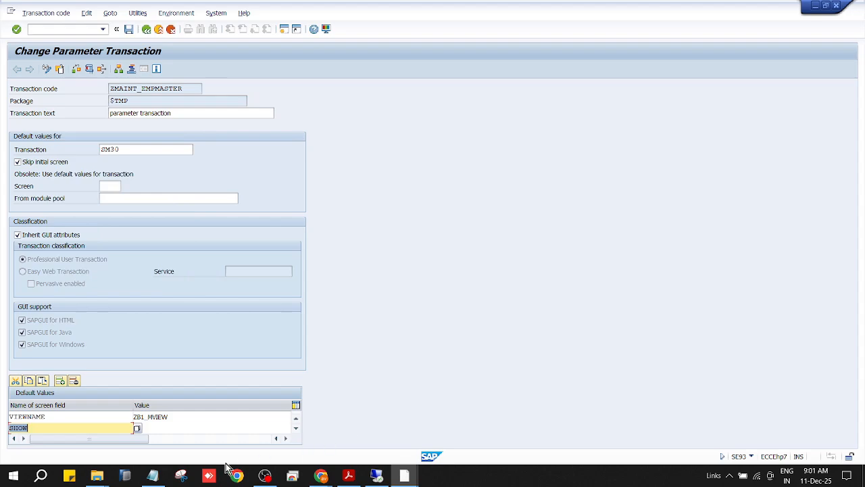
Switch to the Notepad notes and complete the last line as "specify UPDATE as screen field, X as value"
mouse_move(155, 476)
click(181, 453)
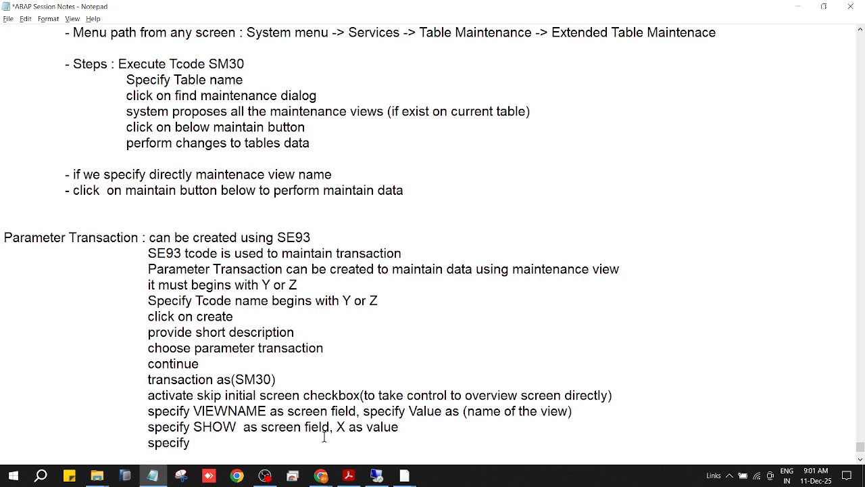
text(UPDATE as sc)
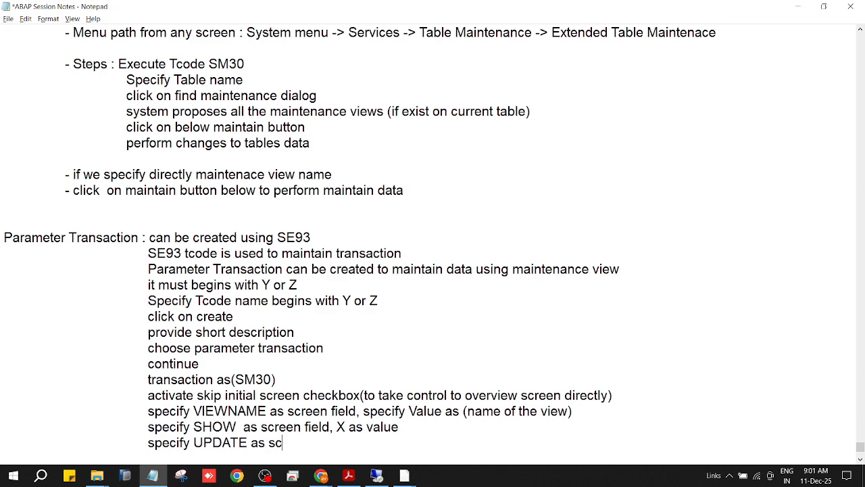
text(reen field)
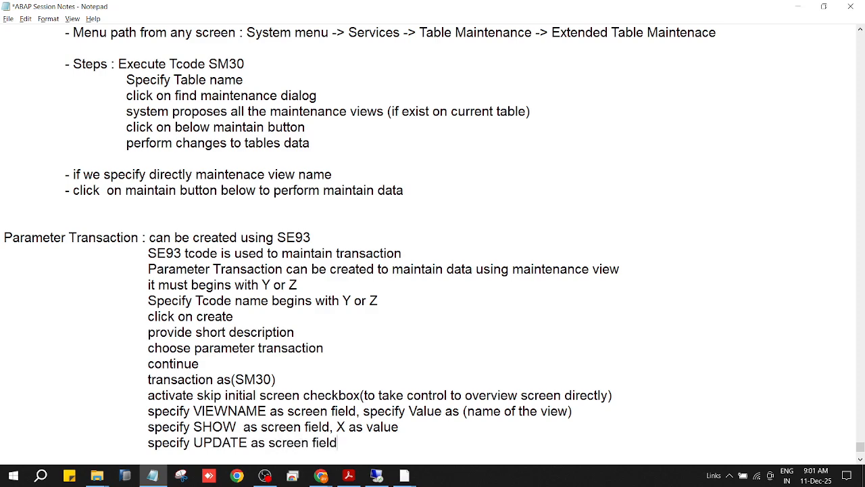
text(, X as value)
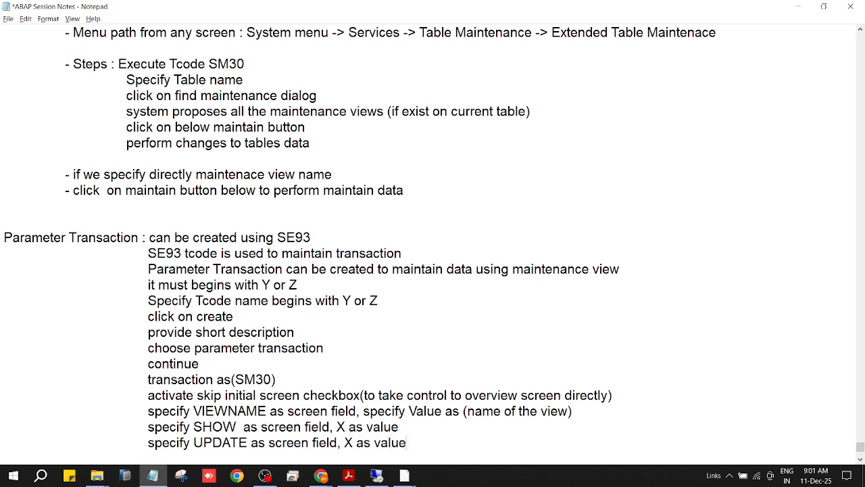
Add the note lines "finally save, check, activate" and "Test Tcode" below the UPDATE line, and save the notes
key(Return)
key(Return)
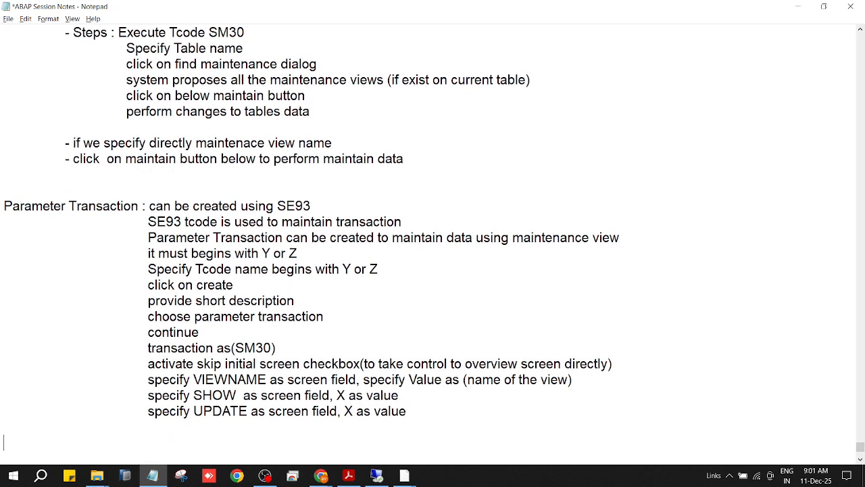
click(437, 413)
key(Return)
key(Tab)
text(finally save, check,)
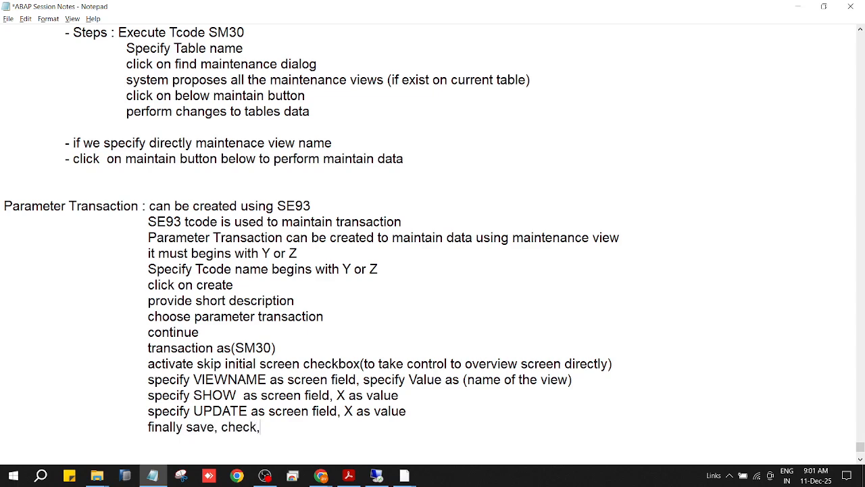
text( activate )
text(Test Tcode)
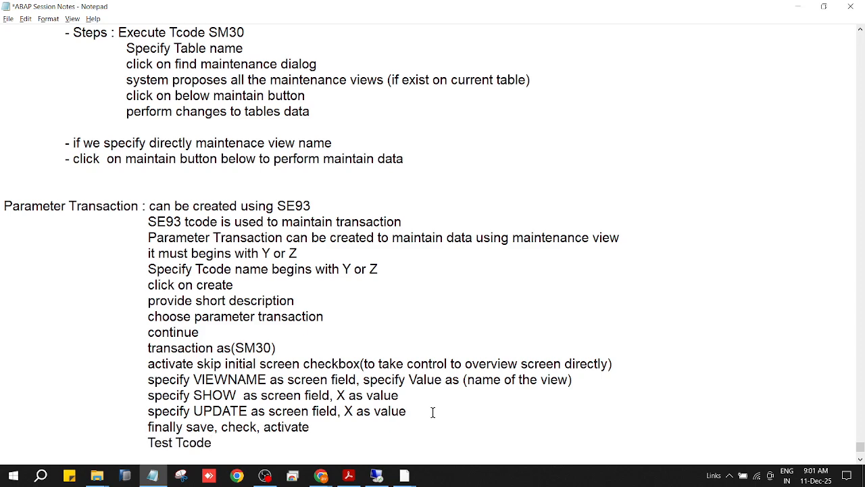
scroll(446, 428, down, 2)
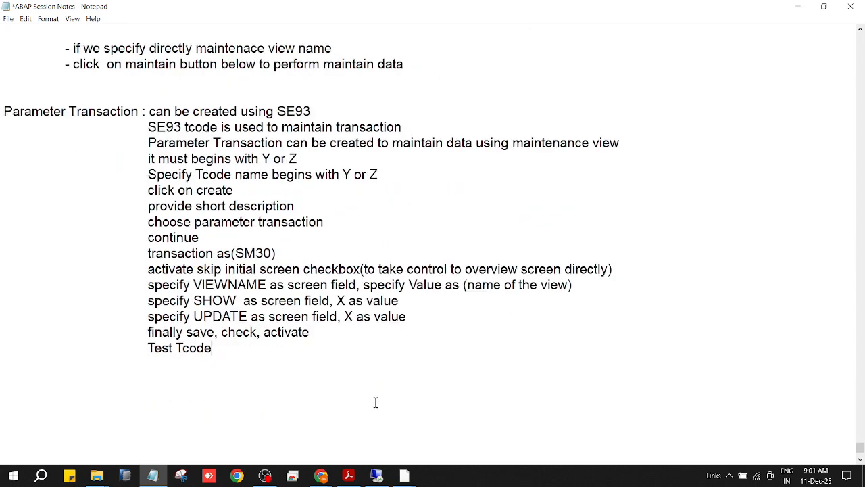
key(ctrl+s)
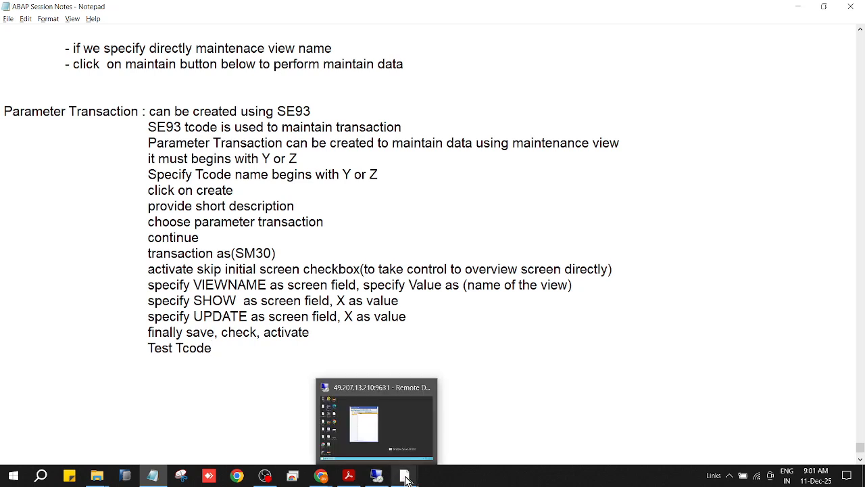
Switch to the SAP session, copy the transaction code ZMAINT_EMPMASTER, and run it as /nZMAINT_EMPMASTER
mouse_move(405, 479)
click(444, 454)
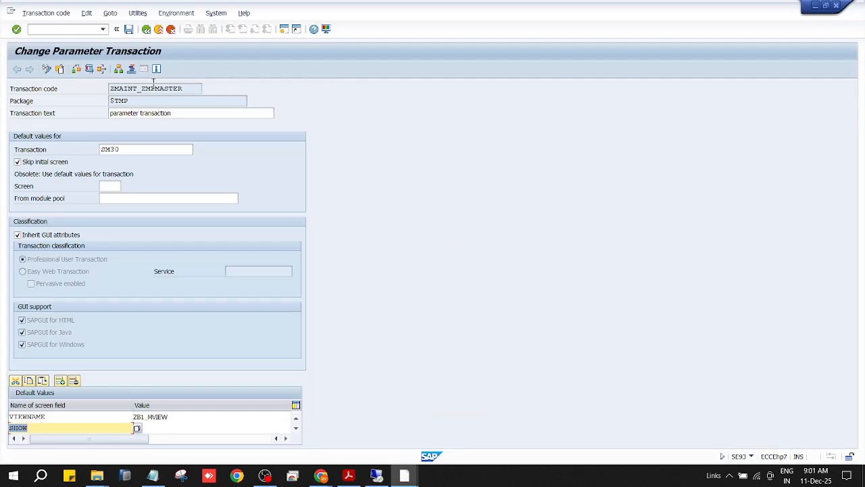
drag(186, 88, 107, 98)
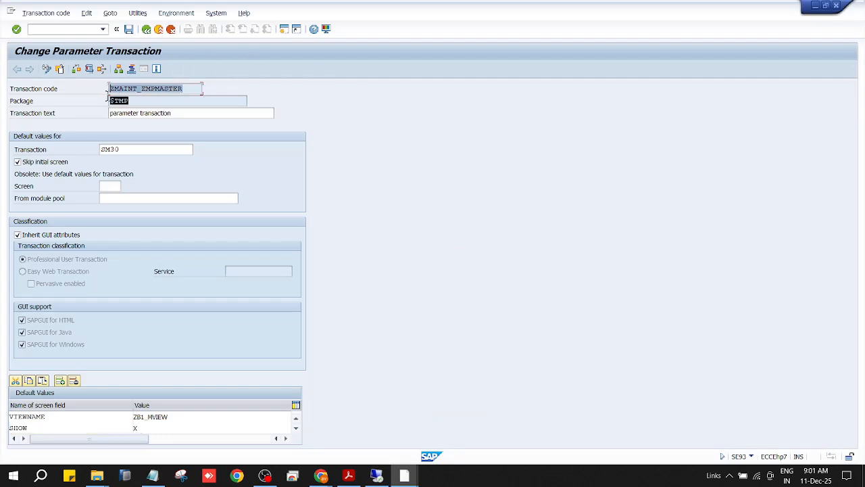
click(169, 92)
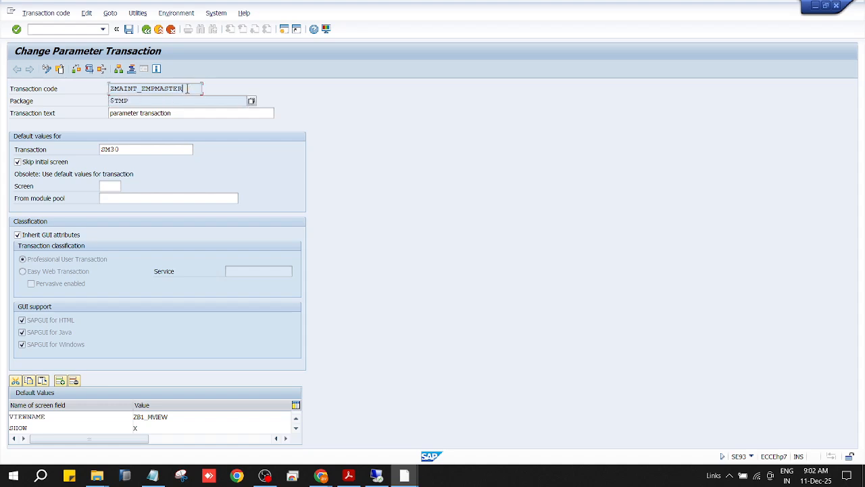
drag(185, 89, 109, 88)
key(ctrl+c)
click(69, 29)
text(/n)
key(ctrl+v)
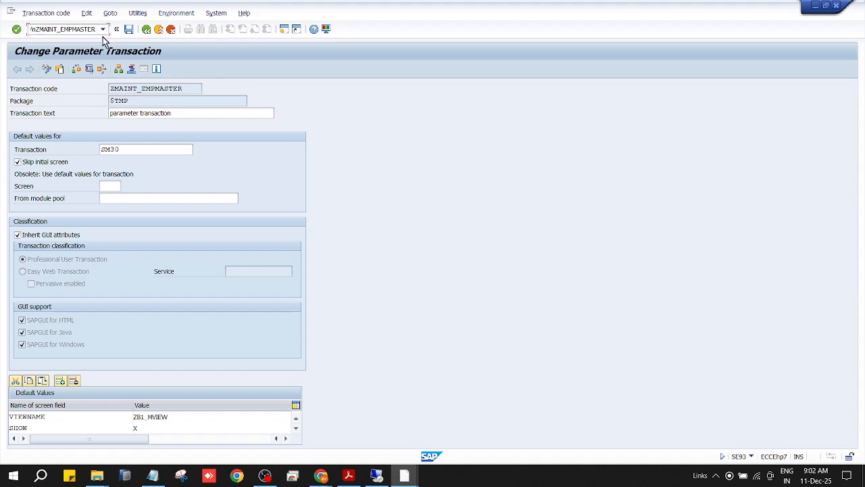
key(Return)
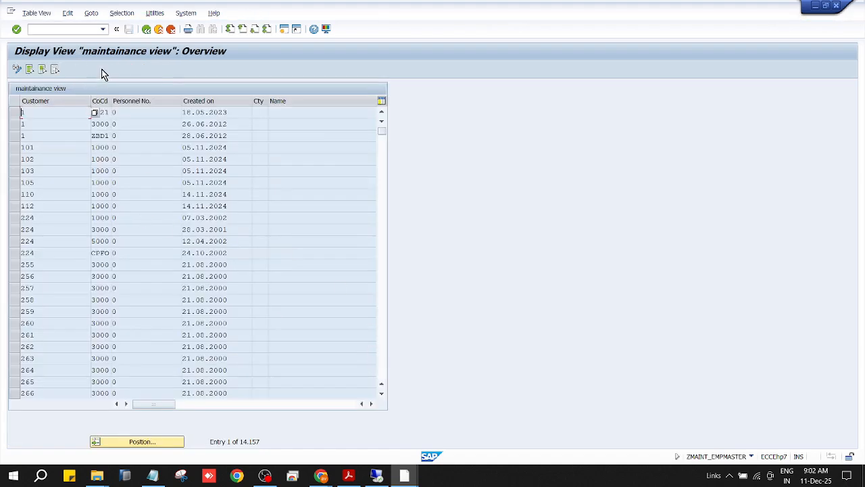
Return to SE93 with /nse93, open ZMAINT_EMPMASTER in change mode, and check its Screen and From module pool fields
click(66, 29)
text(se)
key(Return)
click(67, 29)
text(/nse93)
key(Return)
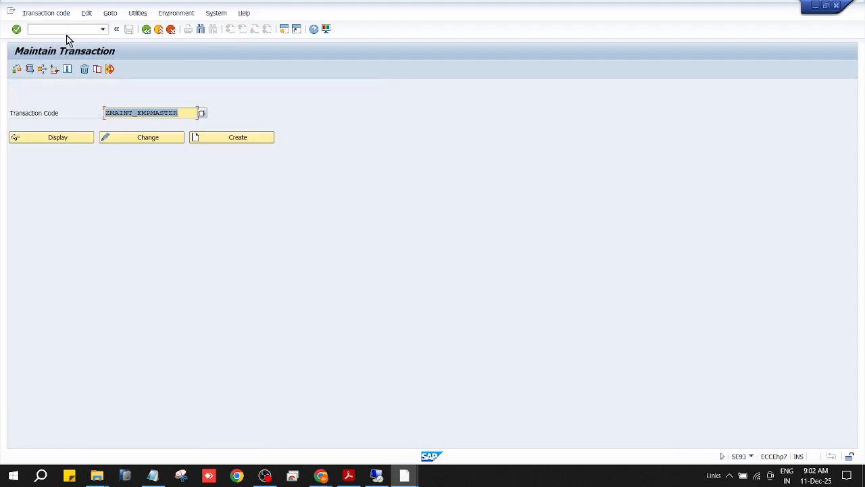
click(188, 113)
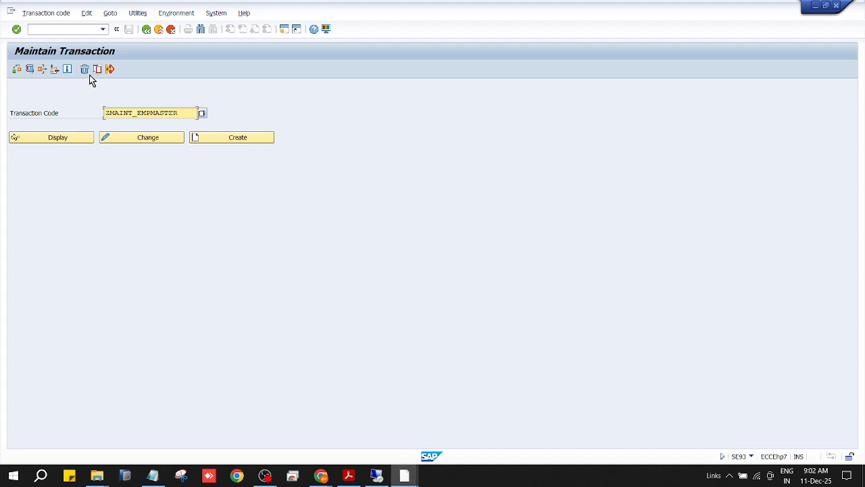
click(138, 141)
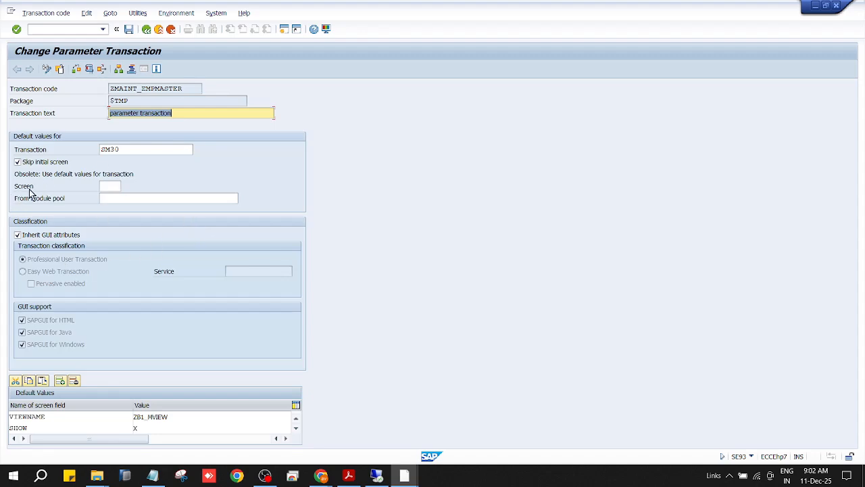
click(111, 188)
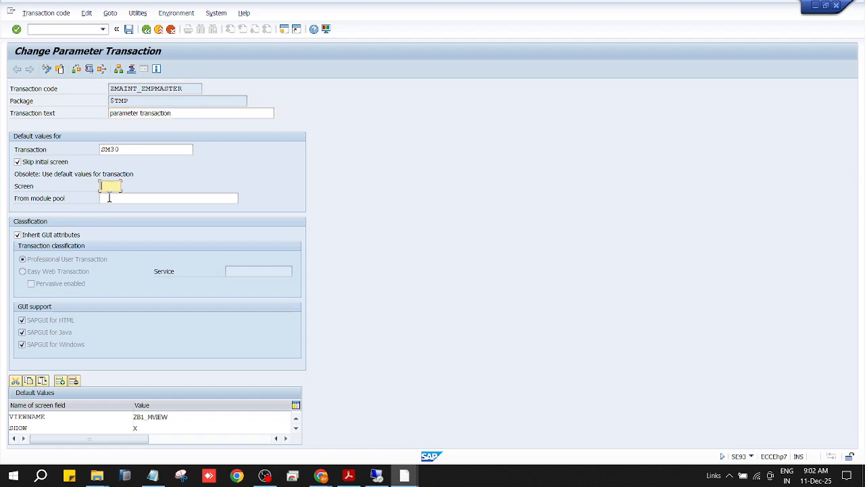
click(105, 197)
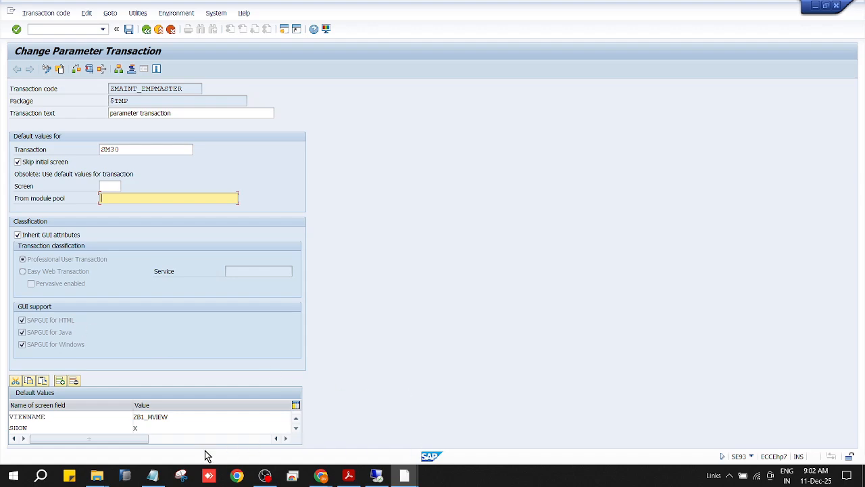
Switch to the Notepad notes and insert a new line below the skip initial screen checkbox line
mouse_move(160, 479)
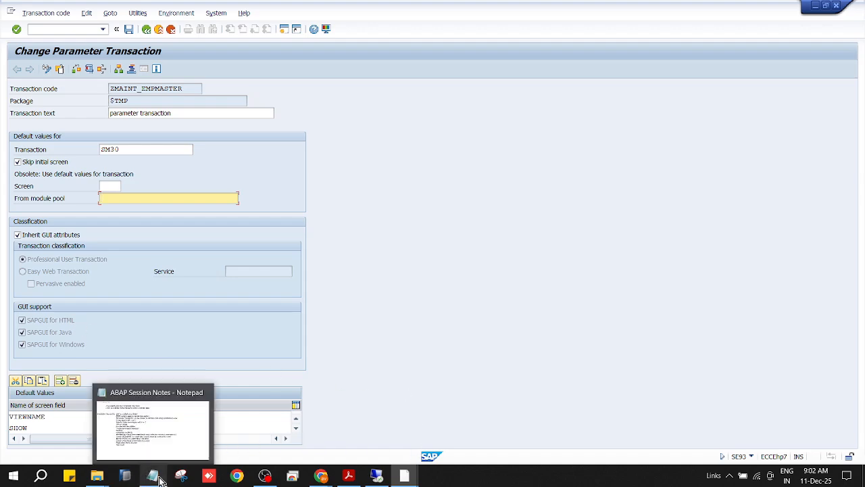
click(184, 444)
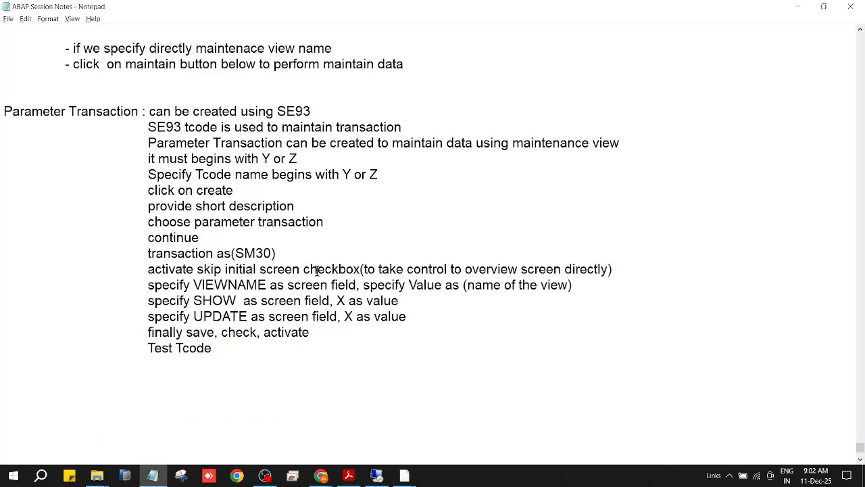
click(624, 271)
key(Return)
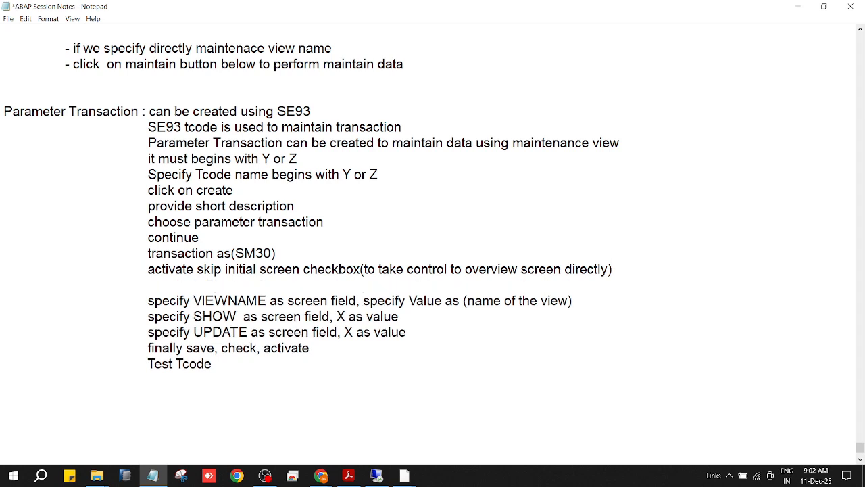